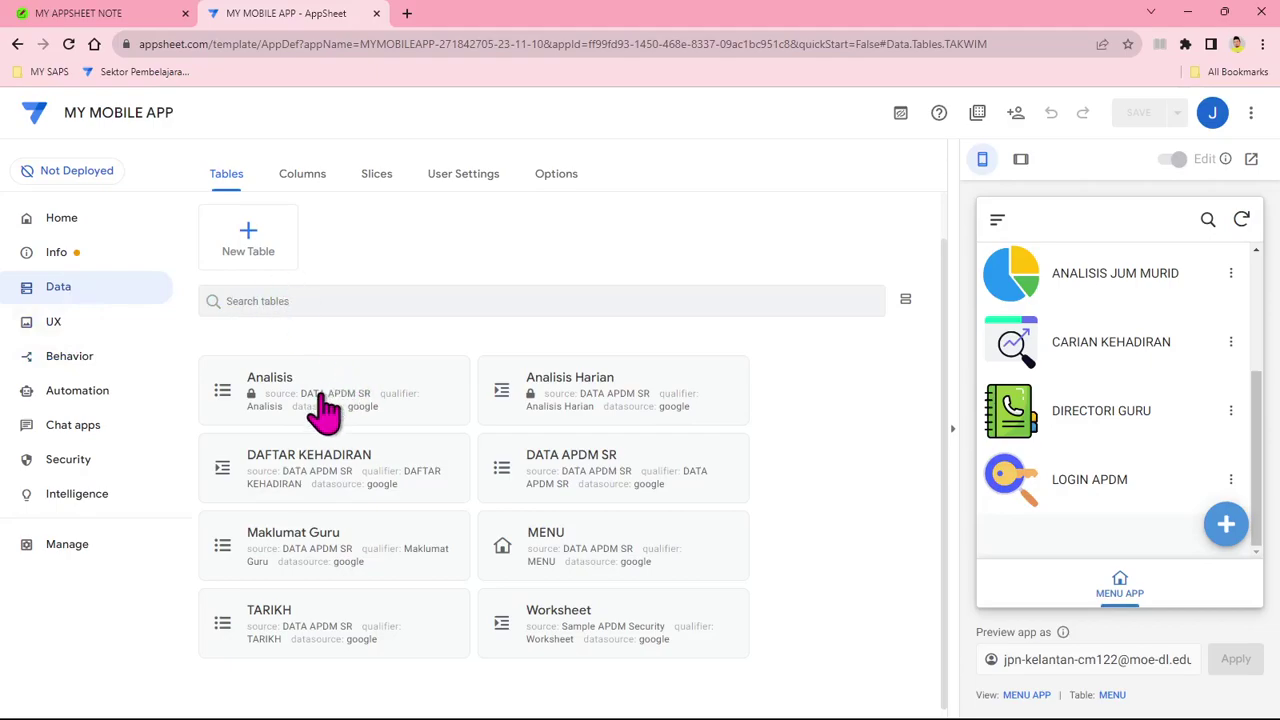
Step: Open the DATA APDM SR source spreadsheet and add a new sheet named TAKWIM
{"action": "left_click", "coordinate": [714, 234]}
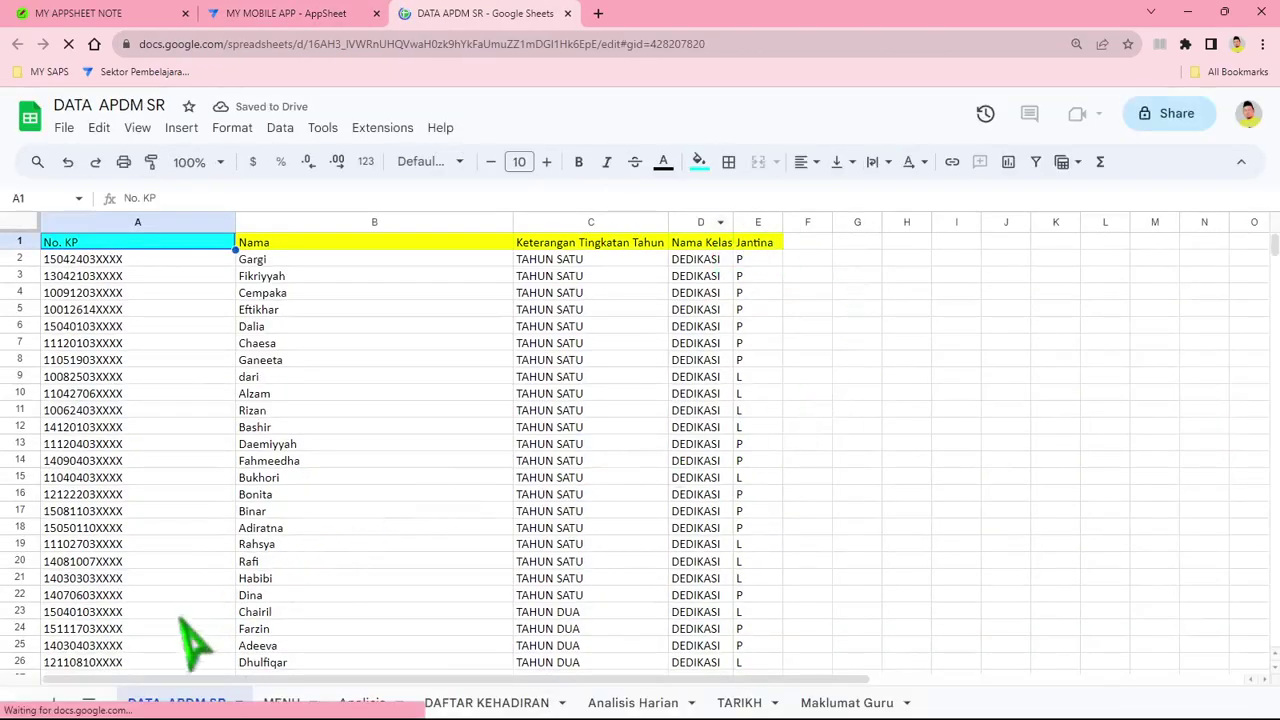
{"action": "left_click", "coordinate": [53, 702]}
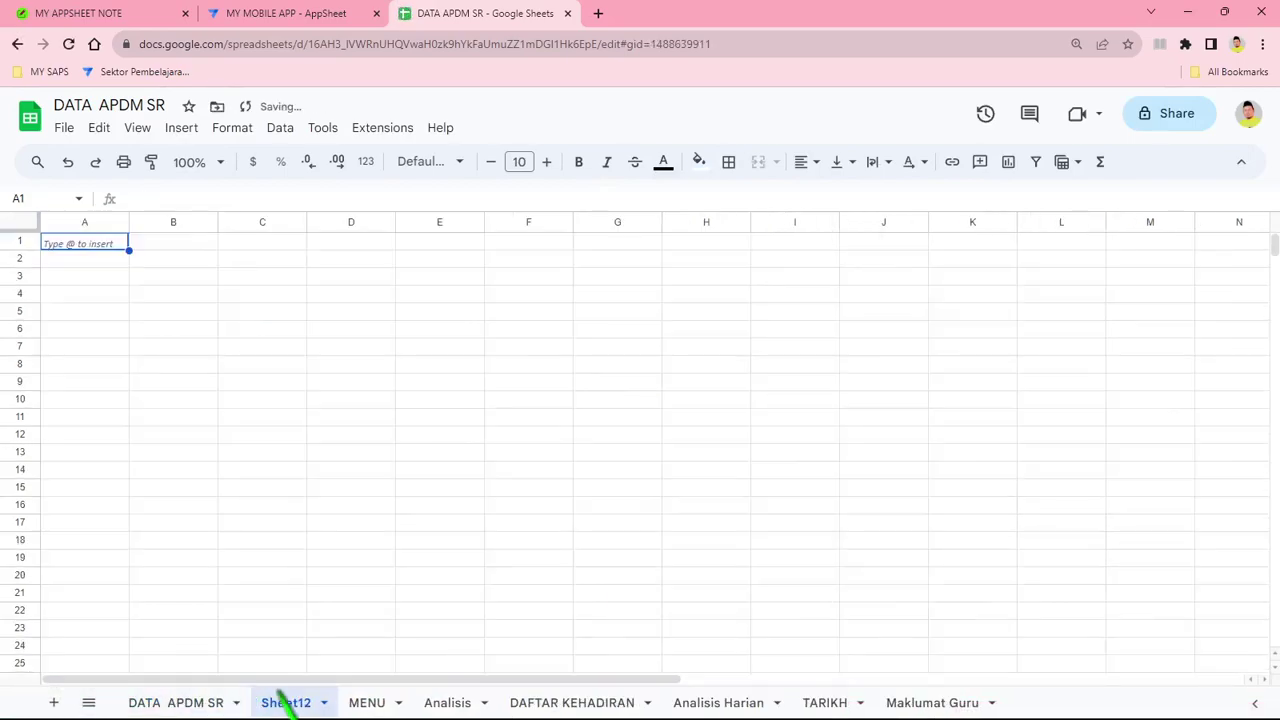
{"action": "double_click", "coordinate": [289, 703]}
{"action": "type", "text": "TAKWIM"}
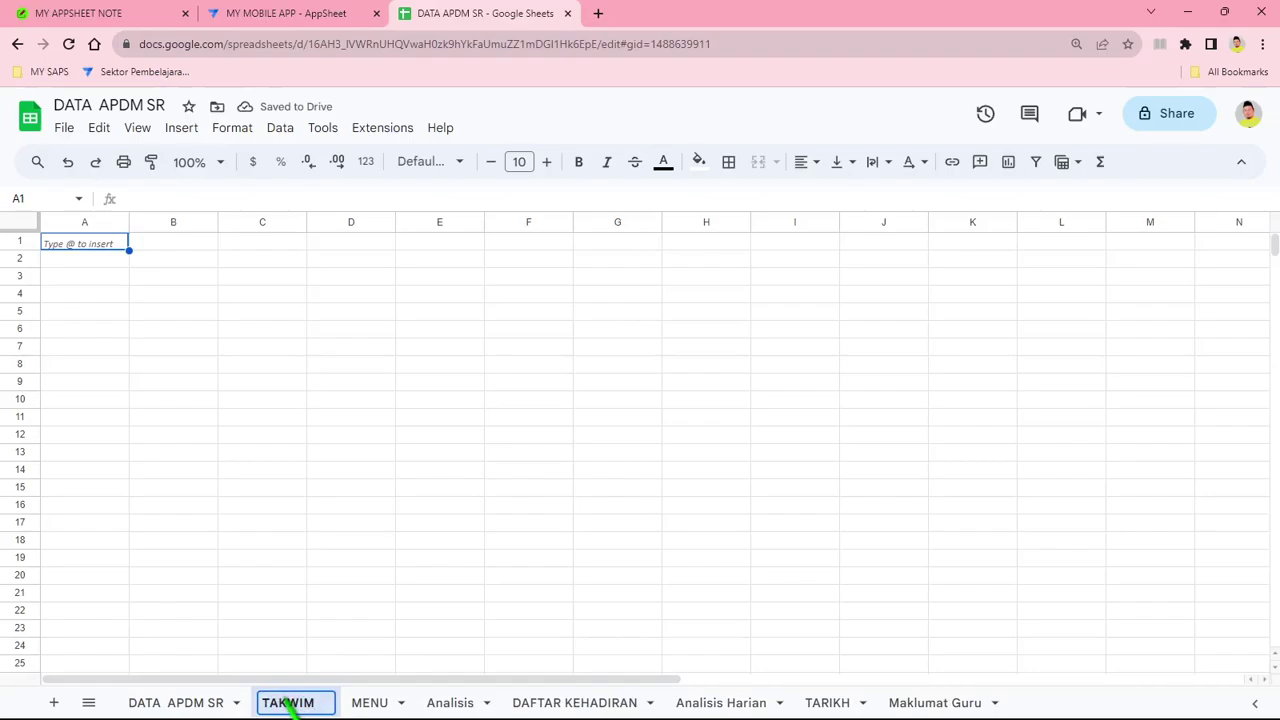
{"action": "left_click", "coordinate": [184, 346]}
Step: Enter the headers TIMESTAMP, UNIT, PERKARA, CATATAN and PENYELARAS in cells A1 to E1 of the TAKWIM sheet
{"action": "left_click", "coordinate": [94, 244]}
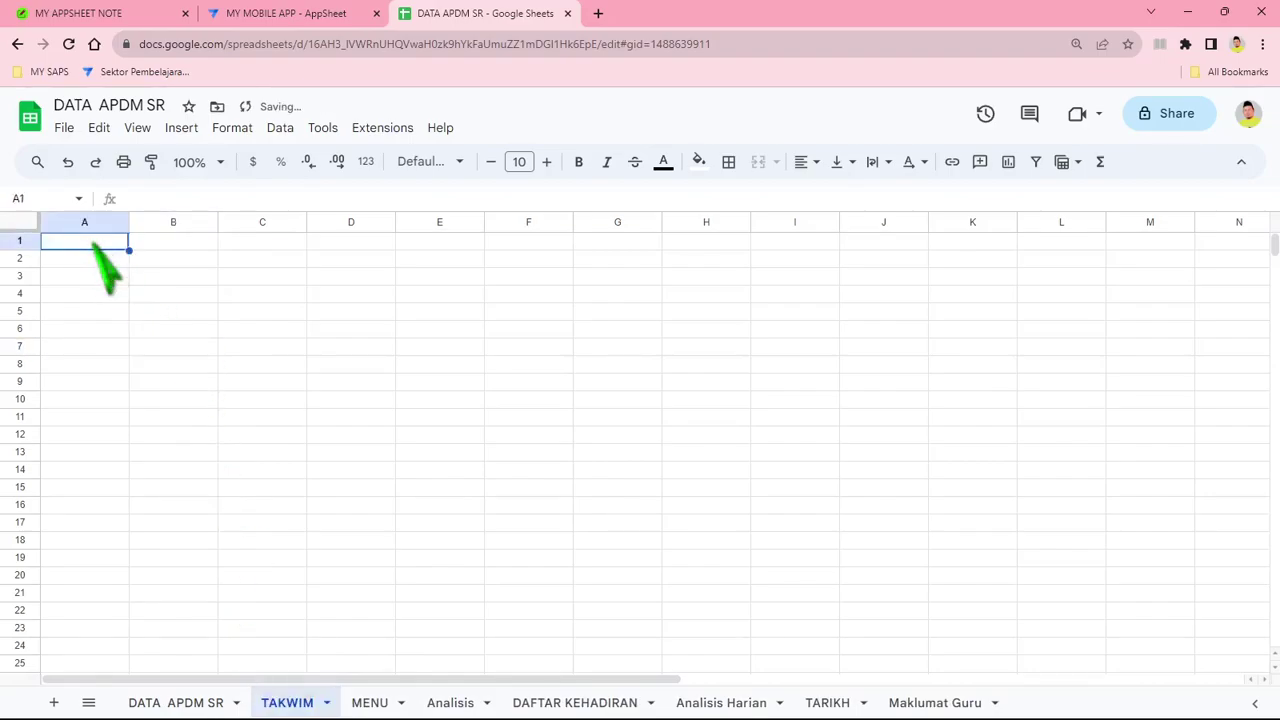
{"action": "type", "text": "TIMESTAMP"}
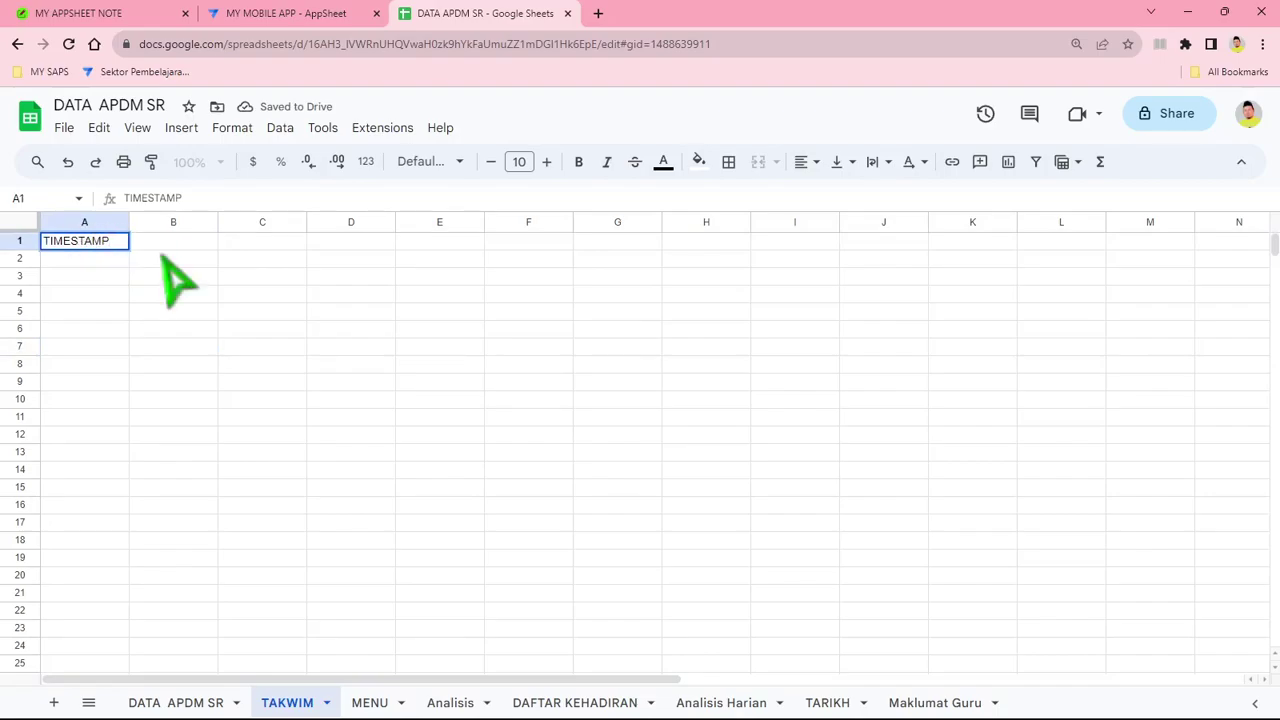
{"action": "left_click", "coordinate": [179, 245]}
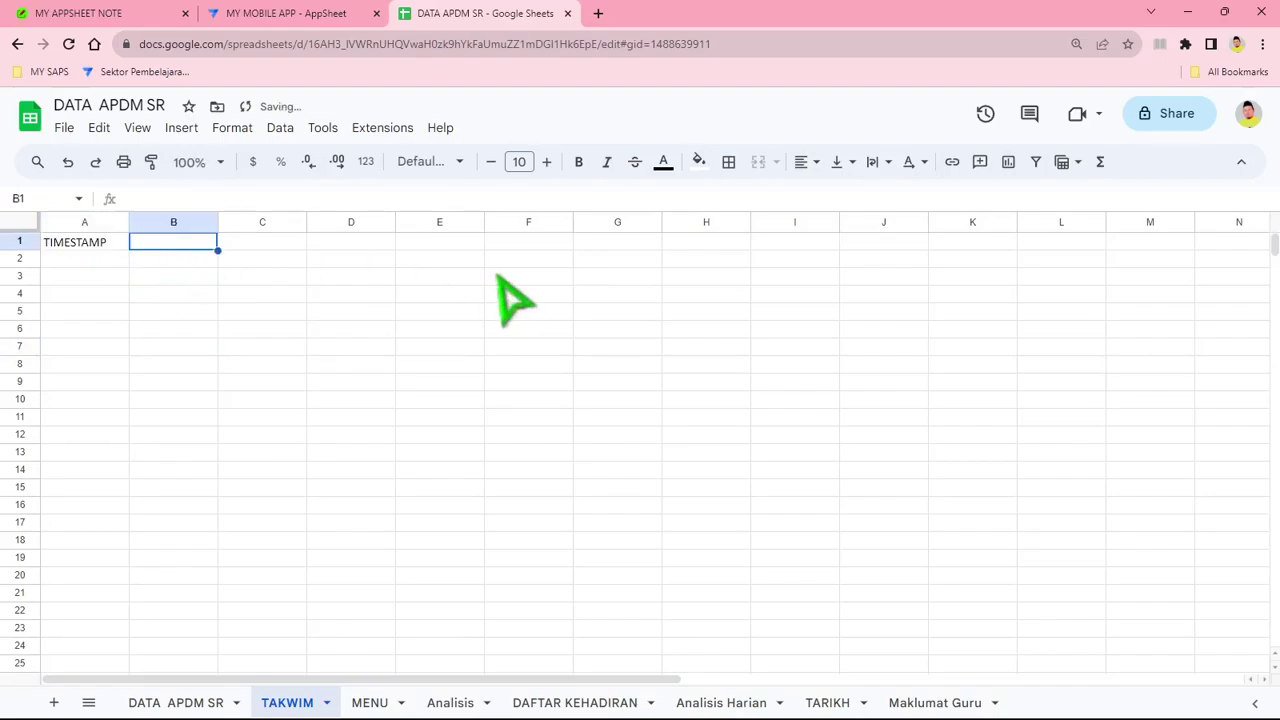
{"action": "type", "text": "UN"}
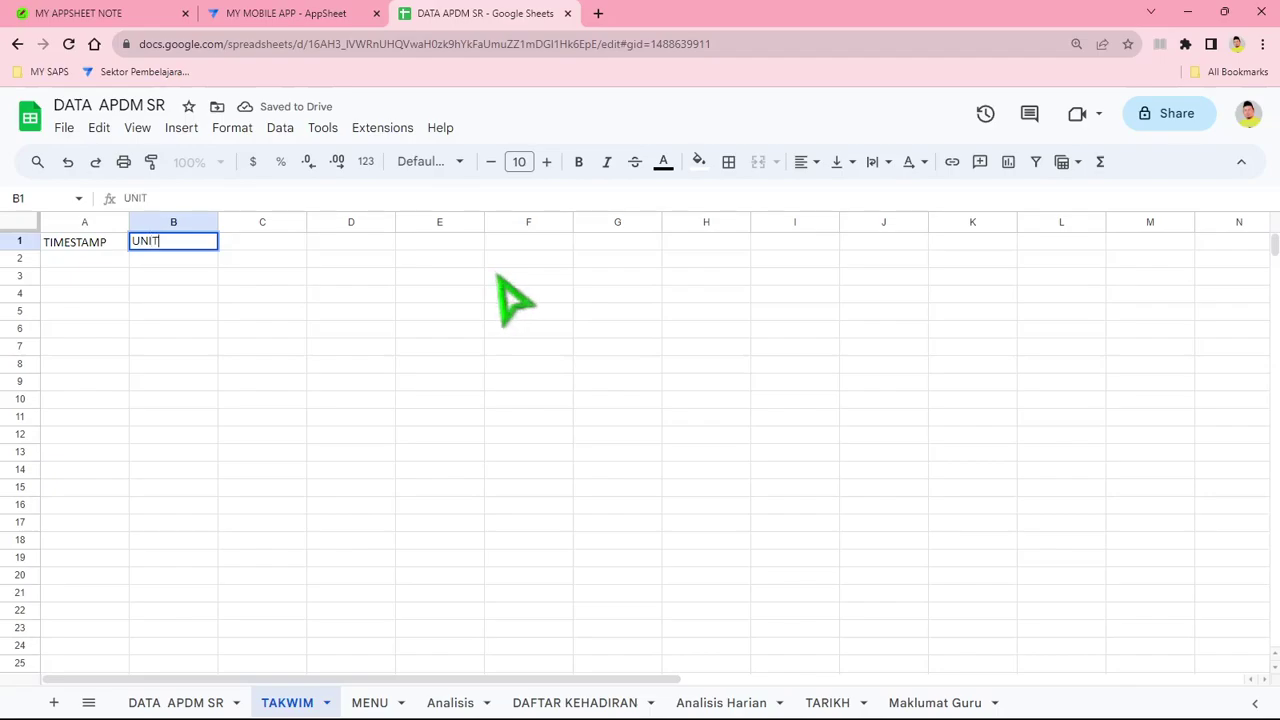
{"action": "type", "text": "IT"}
{"action": "key", "text": "Tab"}
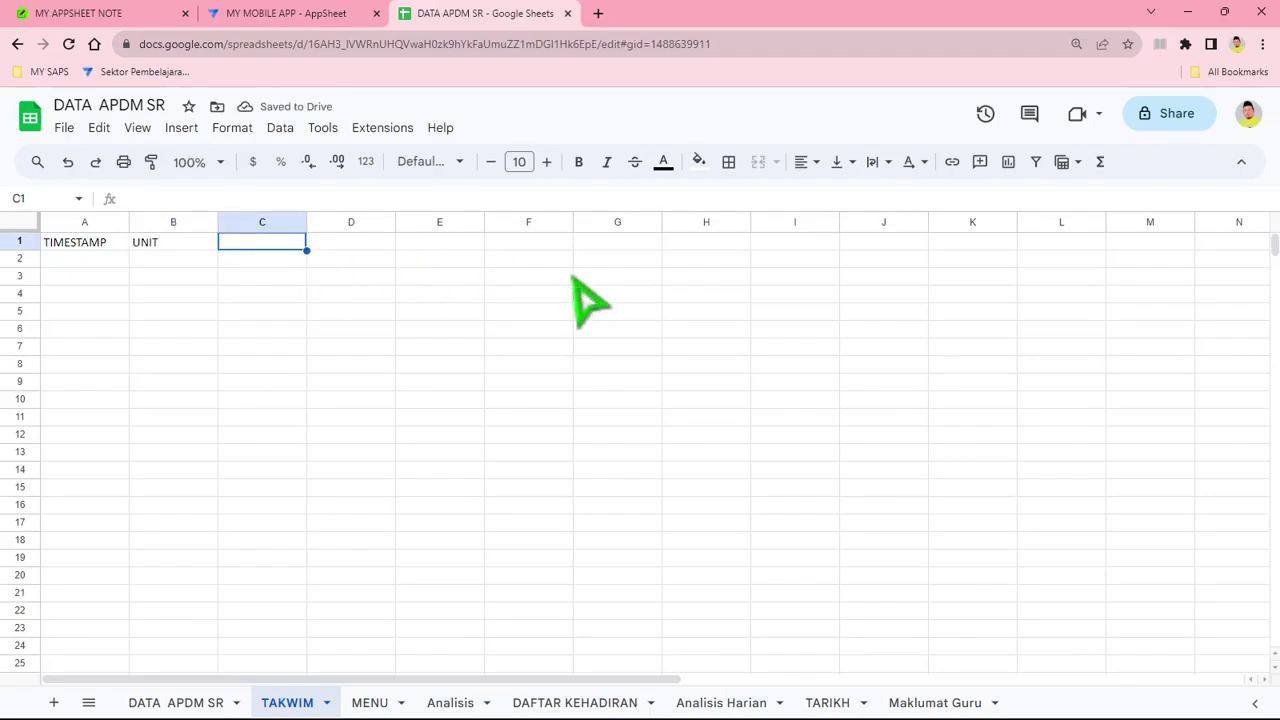
{"action": "type", "text": "PERKARA"}
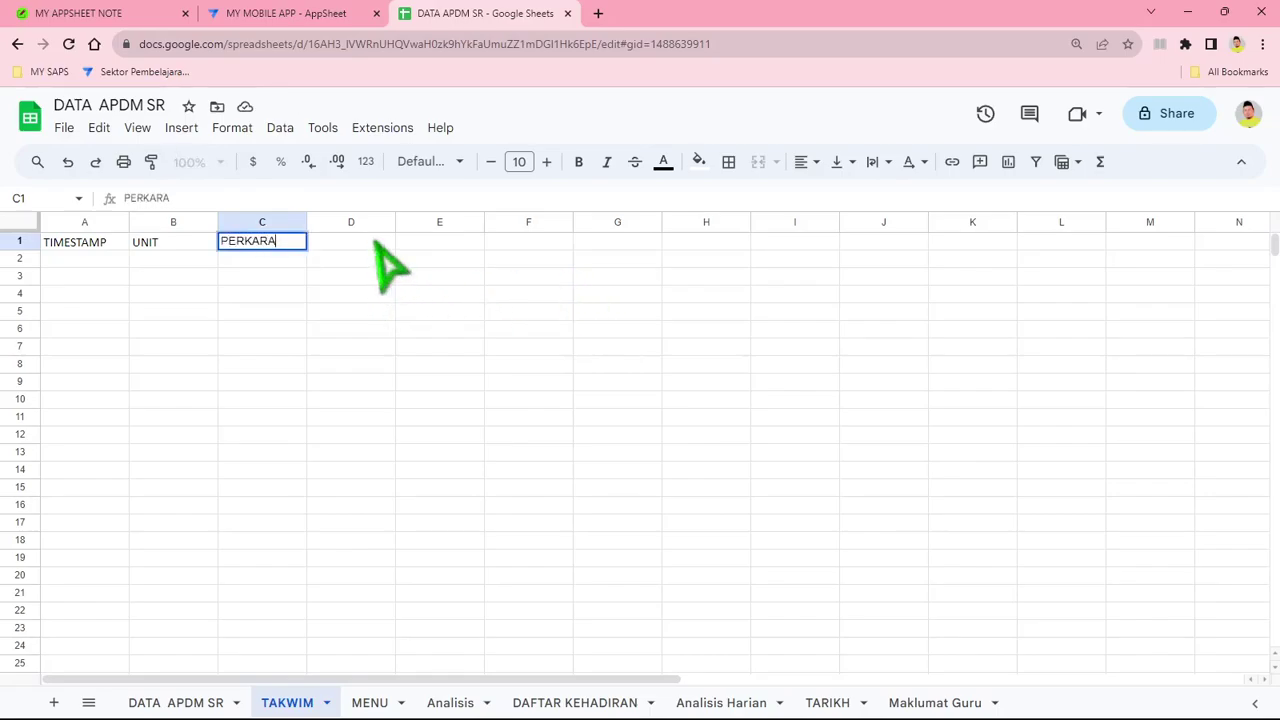
{"action": "key", "text": "Tab"}
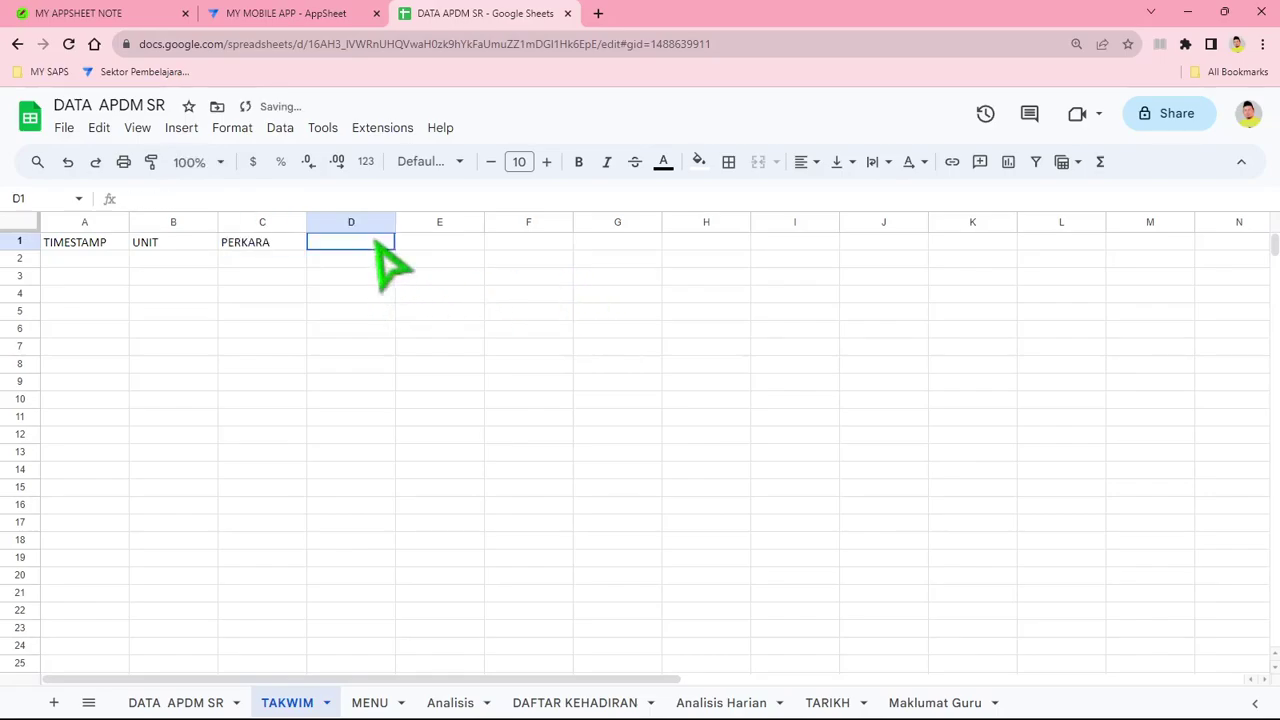
{"action": "type", "text": "CATATAN"}
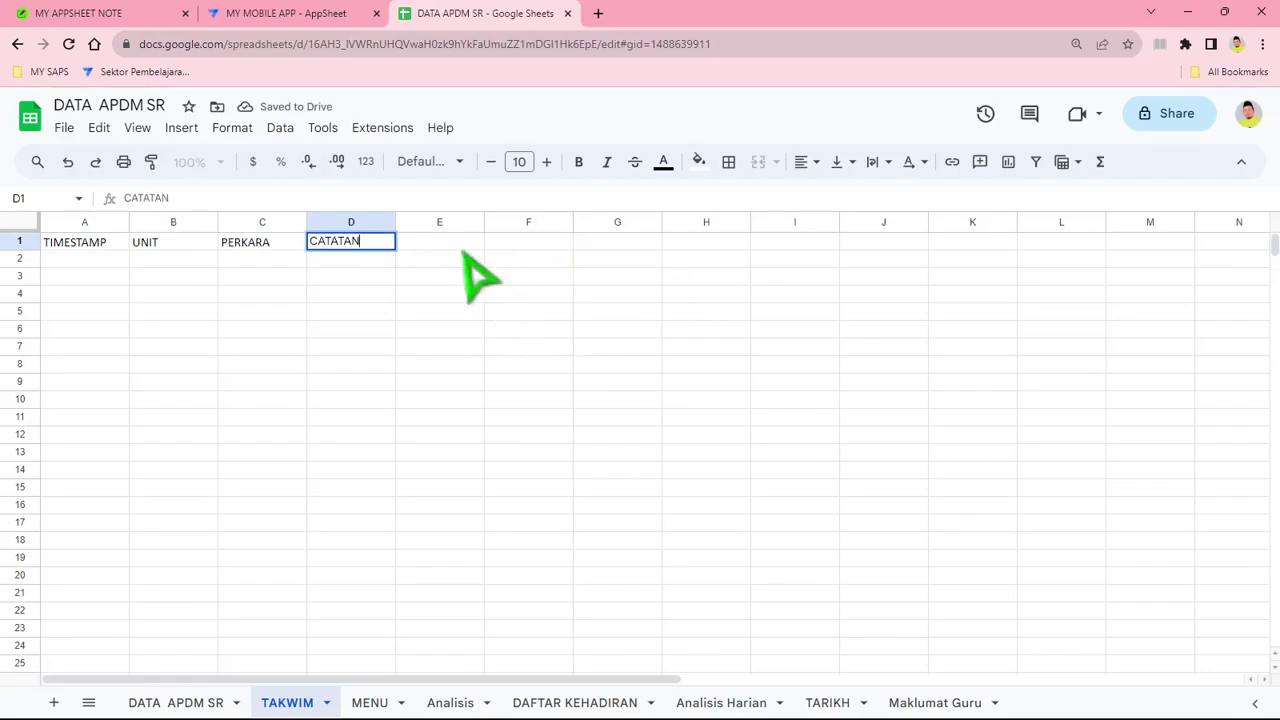
{"action": "key", "text": "Tab"}
{"action": "type", "text": "P"}
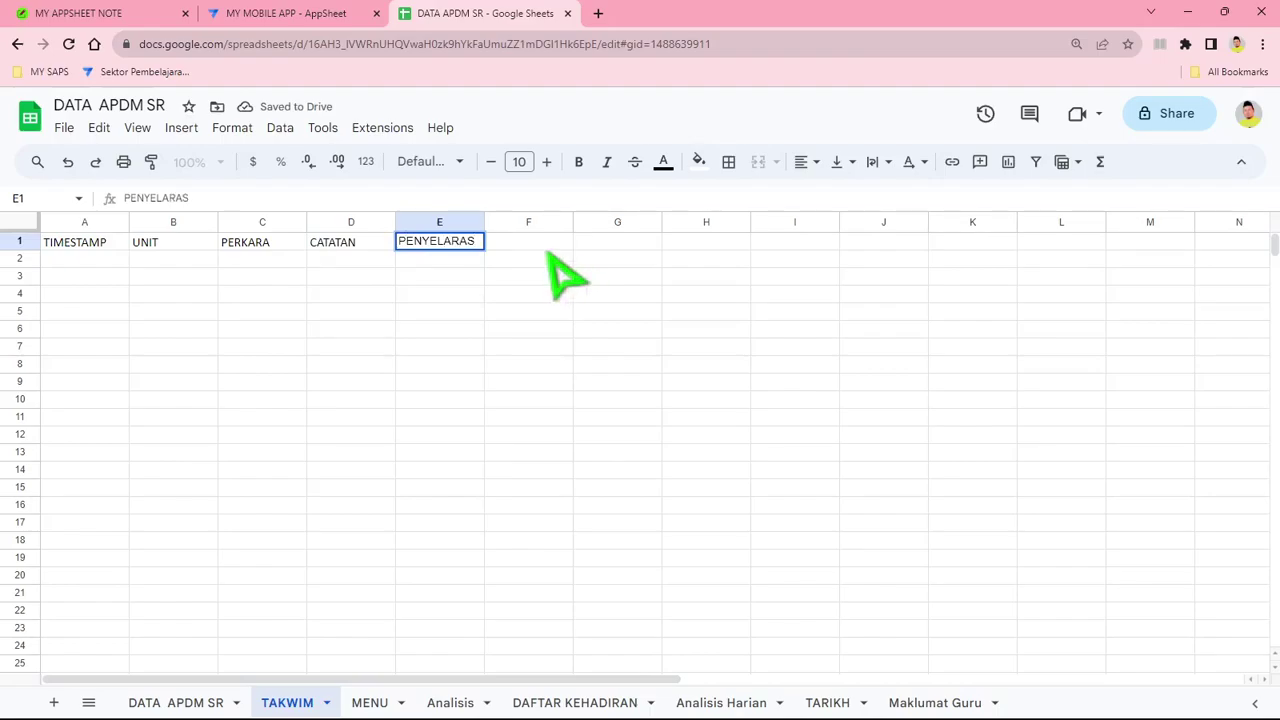
{"action": "left_click", "coordinate": [376, 364]}
Step: Insert a column before UNIT and give it the header TARIKH
{"action": "left_click", "coordinate": [190, 222]}
{"action": "right_click", "coordinate": [190, 222]}
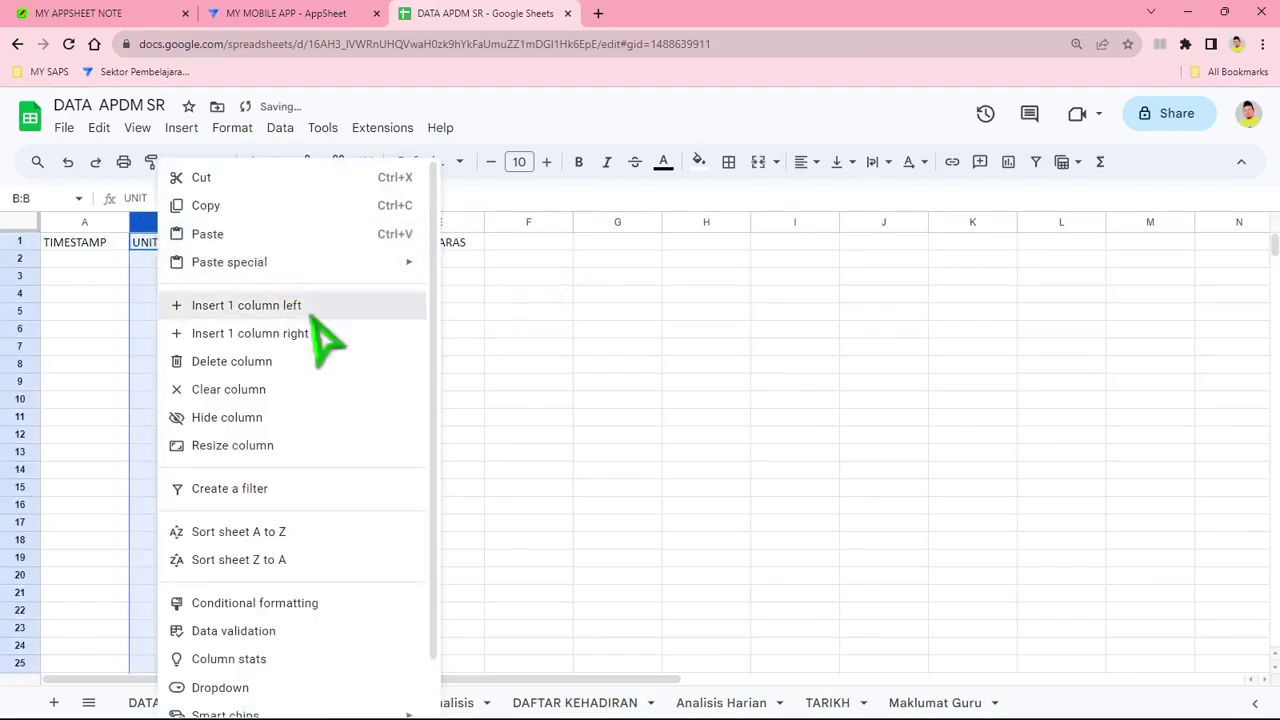
{"action": "left_click", "coordinate": [312, 315]}
{"action": "left_click", "coordinate": [177, 246]}
{"action": "type", "text": "TAR"}
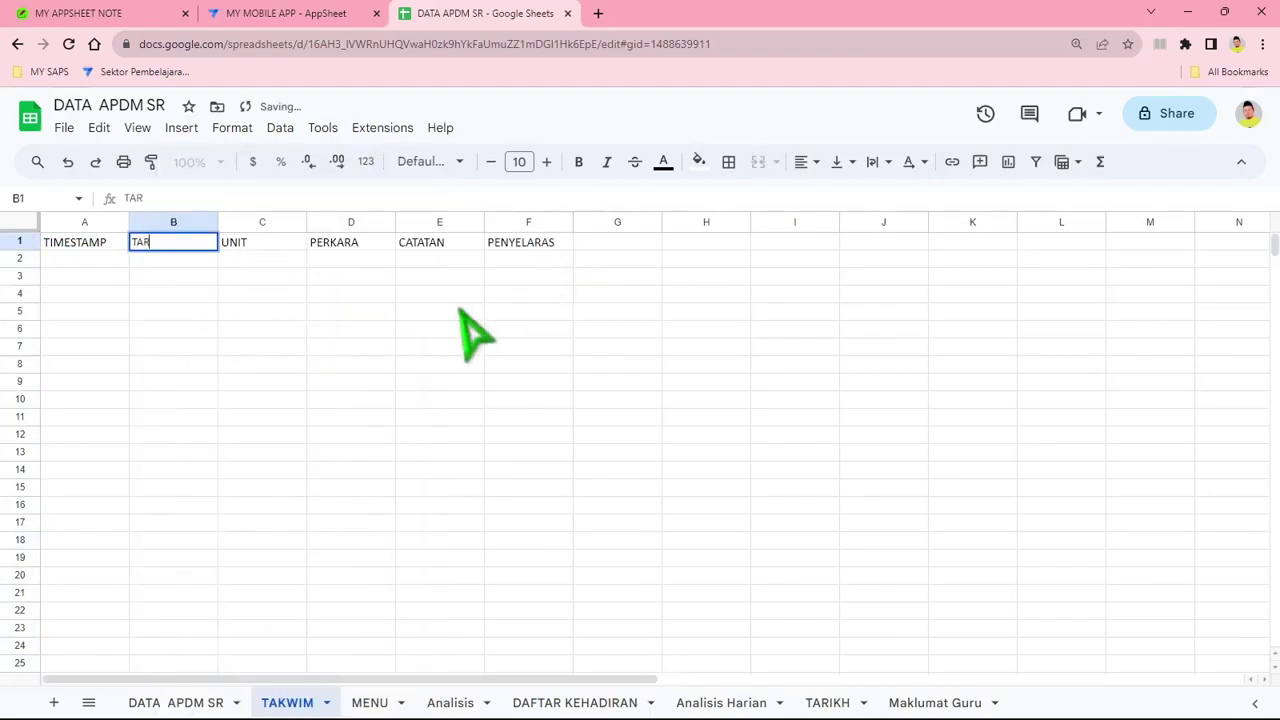
{"action": "left_click", "coordinate": [460, 310]}
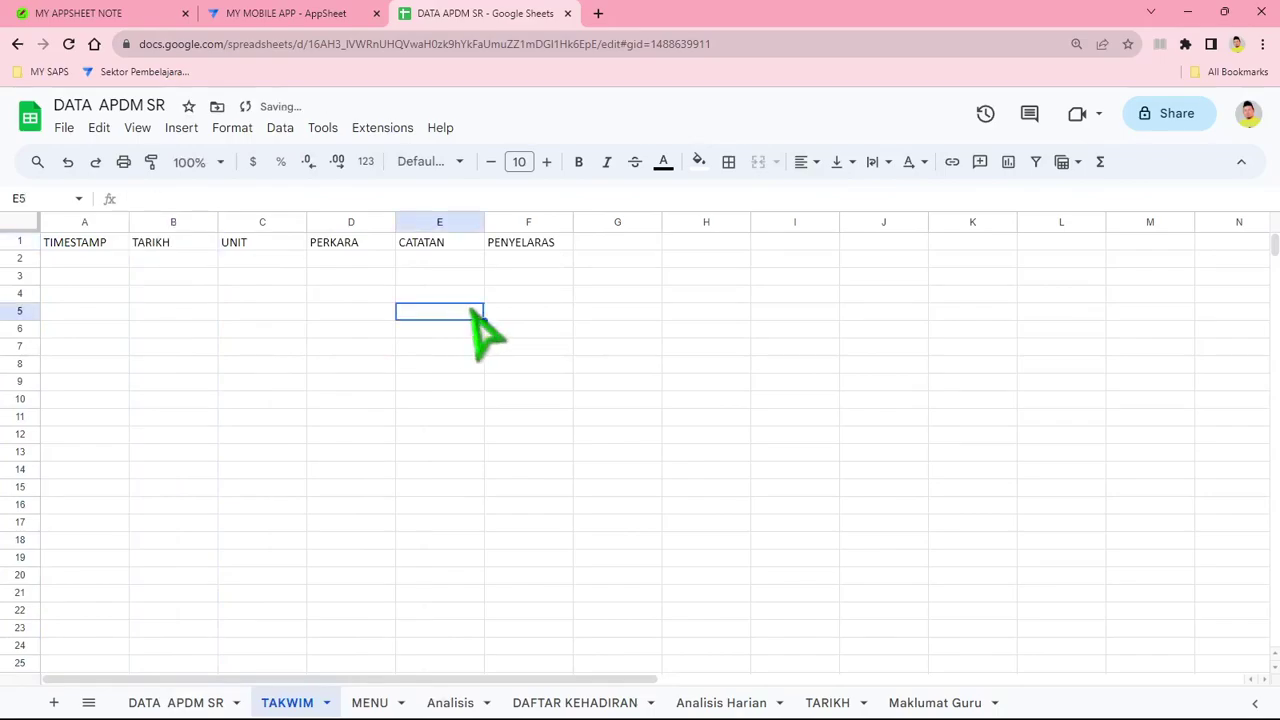
Step: Make the header row bold and set its font size to 14
{"action": "left_click", "coordinate": [19, 242]}
{"action": "left_click", "coordinate": [578, 161]}
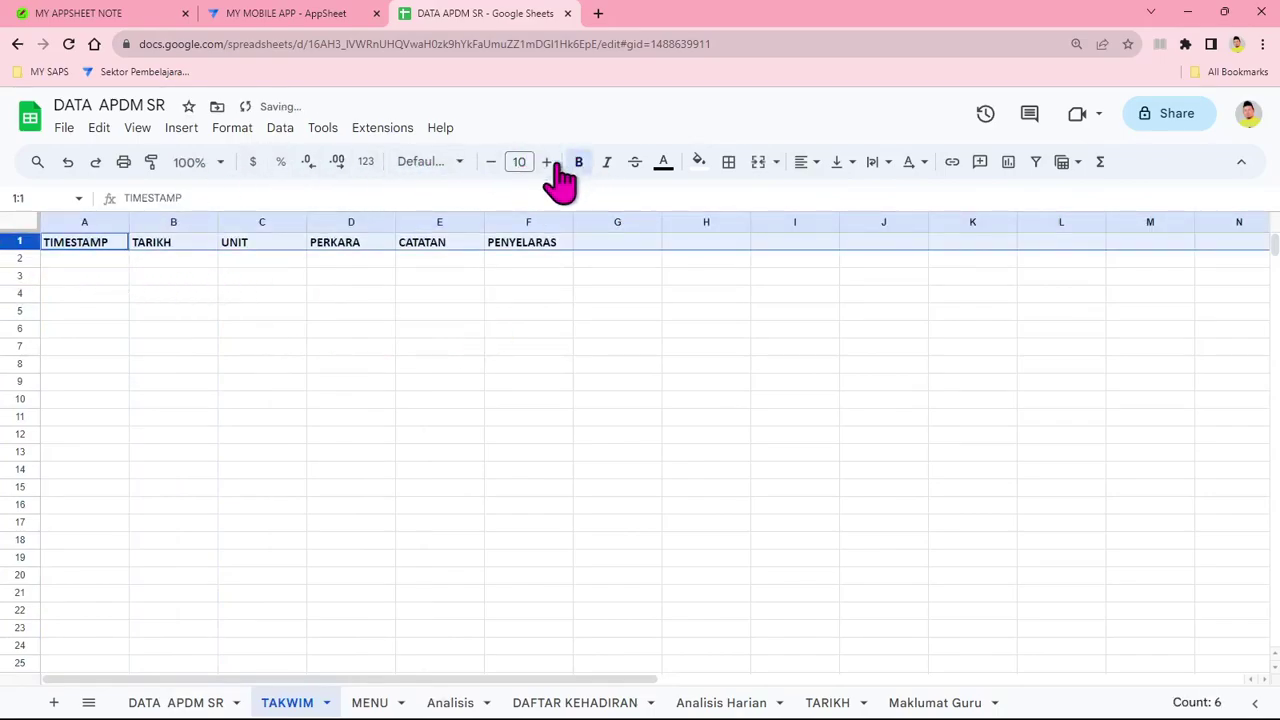
{"action": "left_click", "coordinate": [547, 161]}
{"action": "left_click", "coordinate": [547, 161]}
{"action": "left_click", "coordinate": [528, 437]}
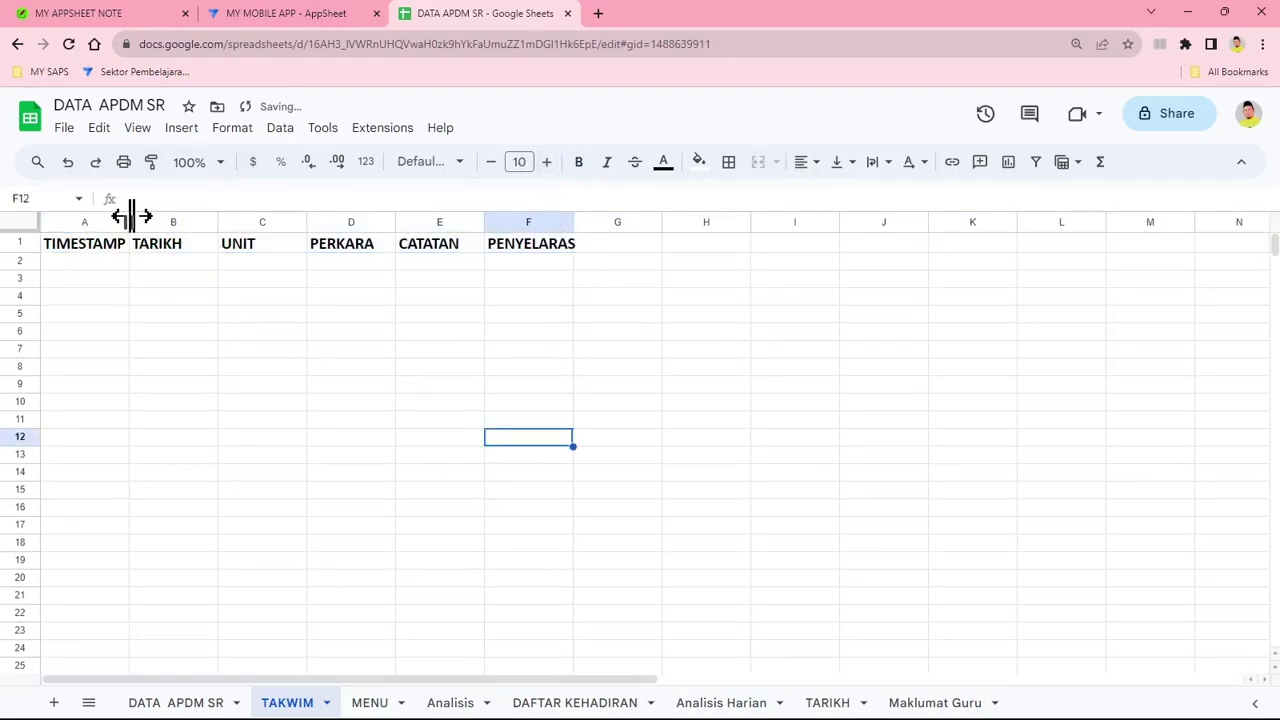
{"action": "left_click", "coordinate": [640, 348]}
Step: Fill the whole header row with cyan
{"action": "left_click", "coordinate": [19, 243]}
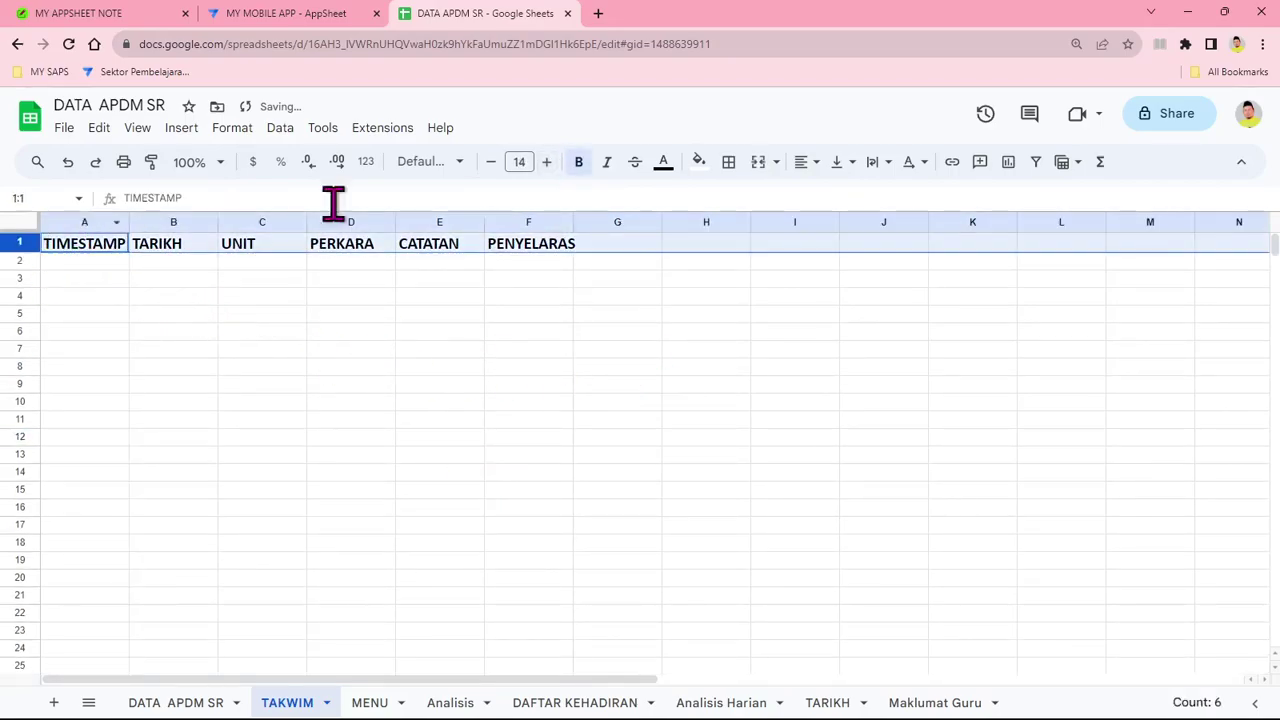
{"action": "left_click", "coordinate": [699, 161]}
{"action": "left_click", "coordinate": [795, 243]}
{"action": "left_click", "coordinate": [706, 401]}
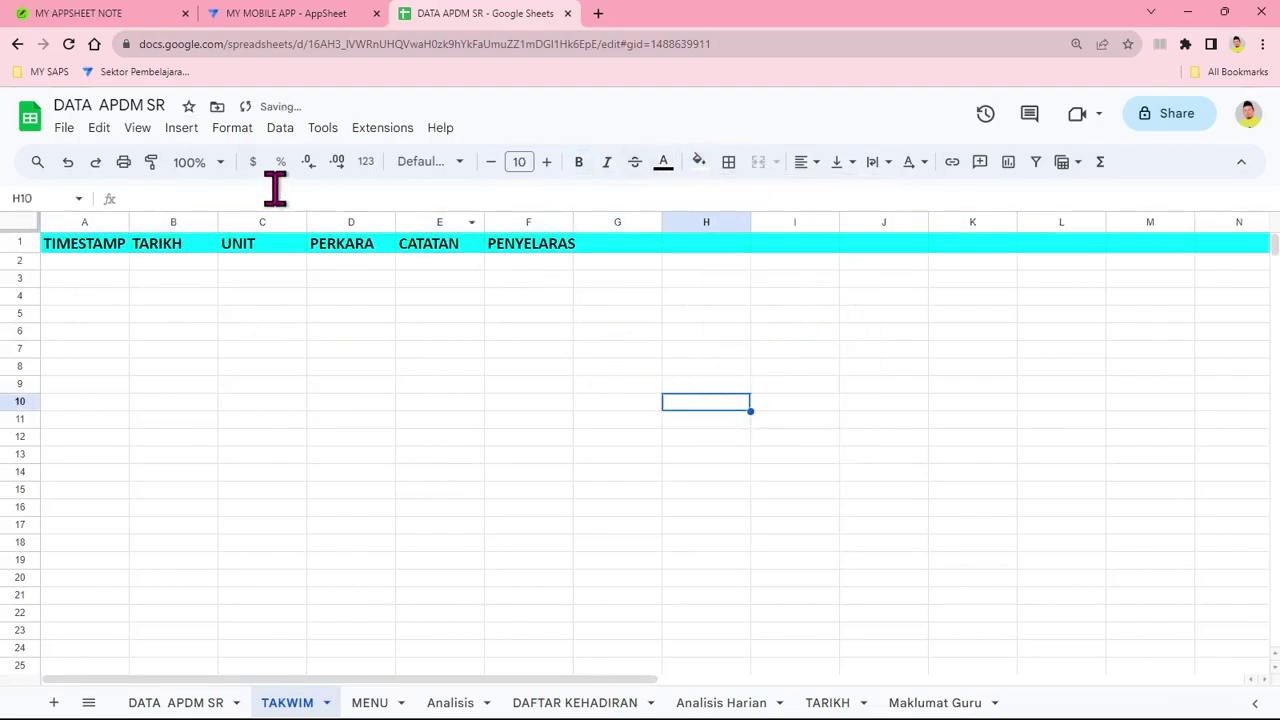
Step: Copy the spreadsheet's file name from its title
{"action": "left_click", "coordinate": [134, 105]}
{"action": "right_click", "coordinate": [134, 105]}
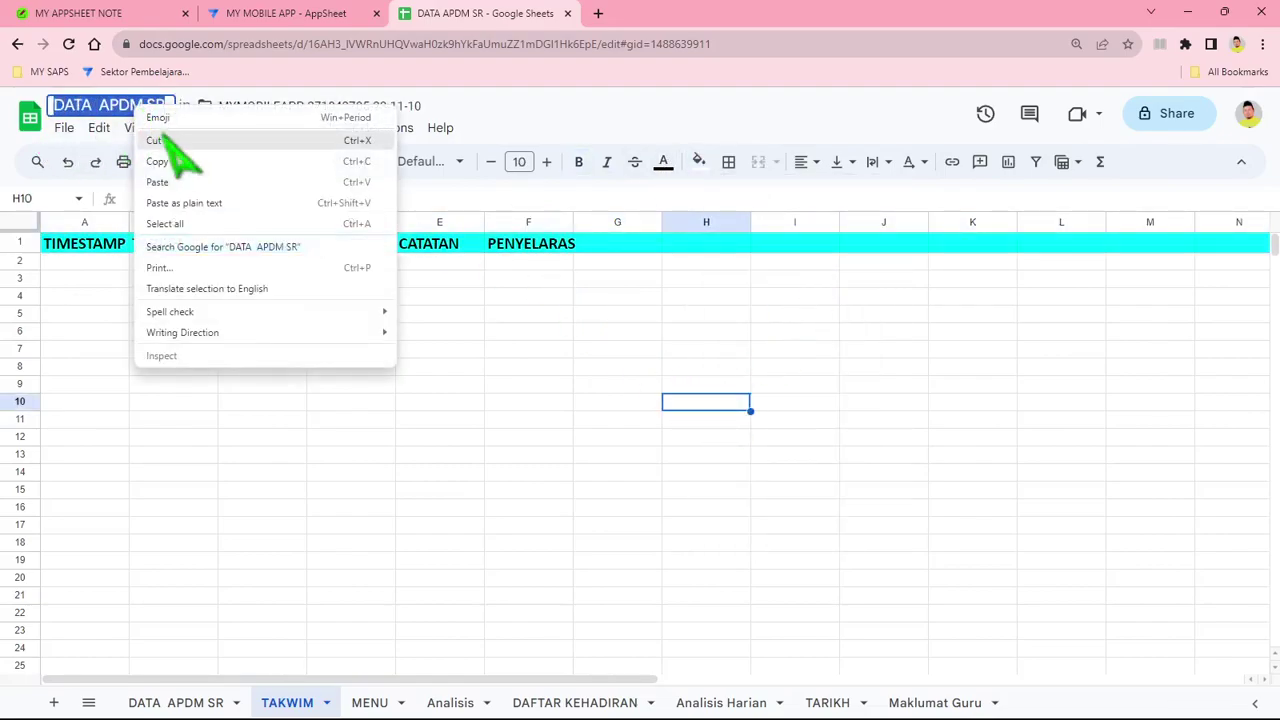
{"action": "left_click", "coordinate": [176, 160]}
Step: Switch to AppSheet, start a new table from Google Sheets, and find and choose the DATA APDM SR spreadsheet as its source
{"action": "left_click", "coordinate": [283, 14]}
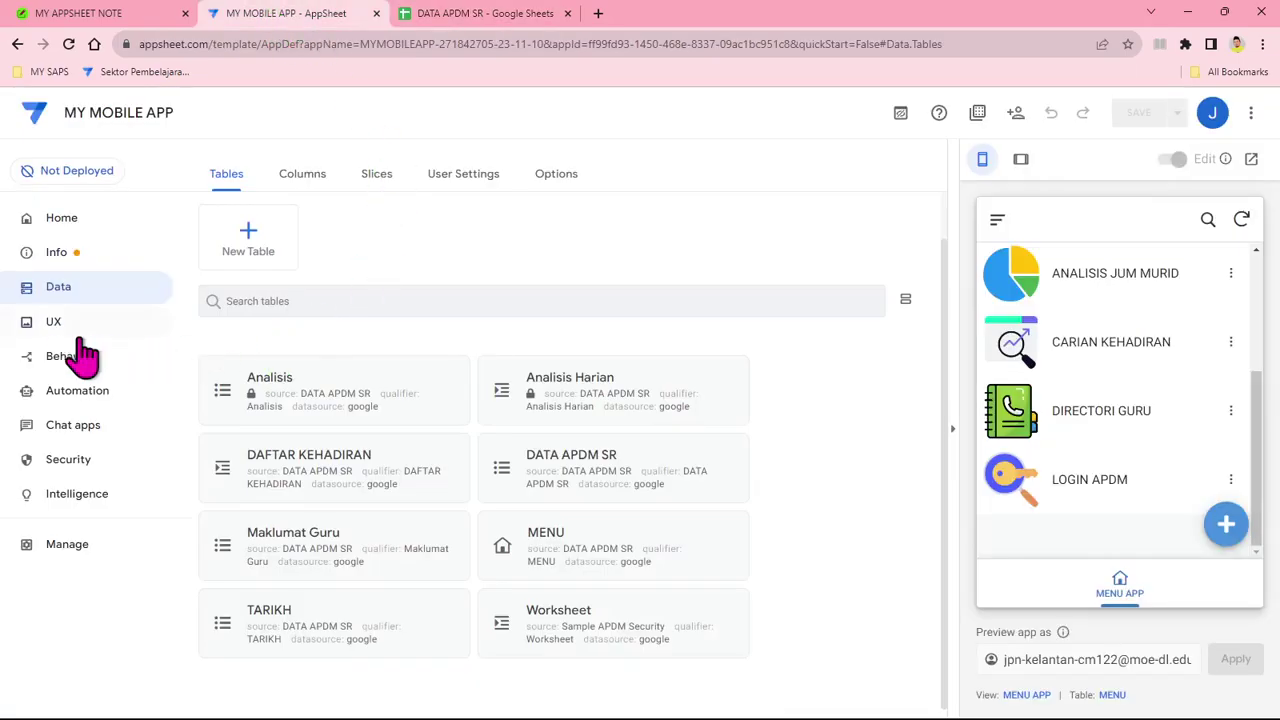
{"action": "left_click", "coordinate": [265, 248]}
{"action": "left_click", "coordinate": [490, 270]}
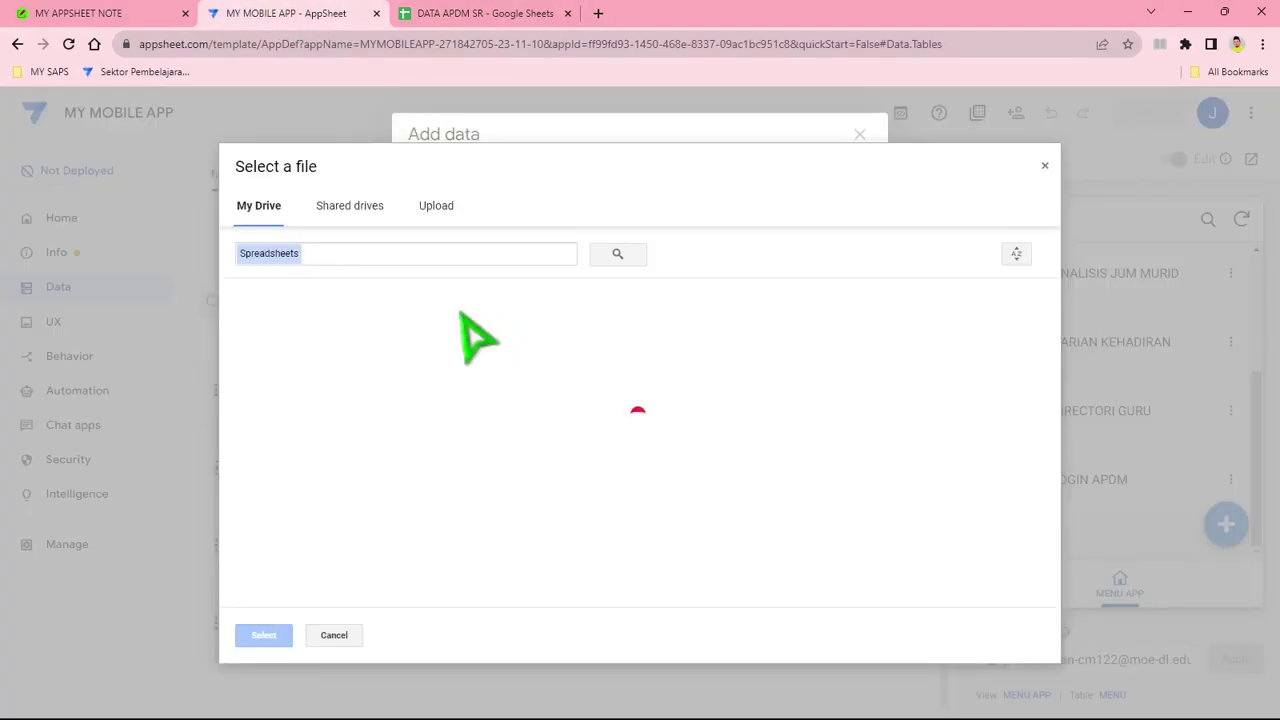
{"action": "right_click", "coordinate": [389, 263]}
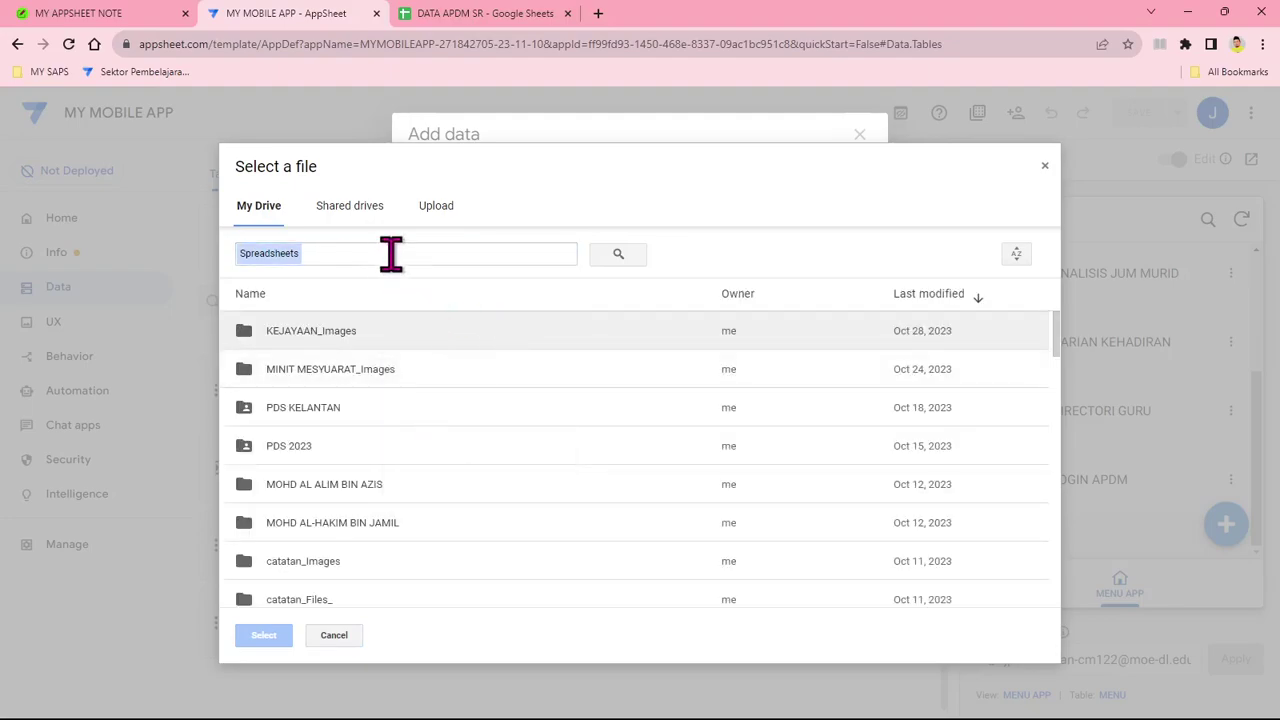
{"action": "right_click", "coordinate": [390, 255]}
{"action": "left_click", "coordinate": [440, 375]}
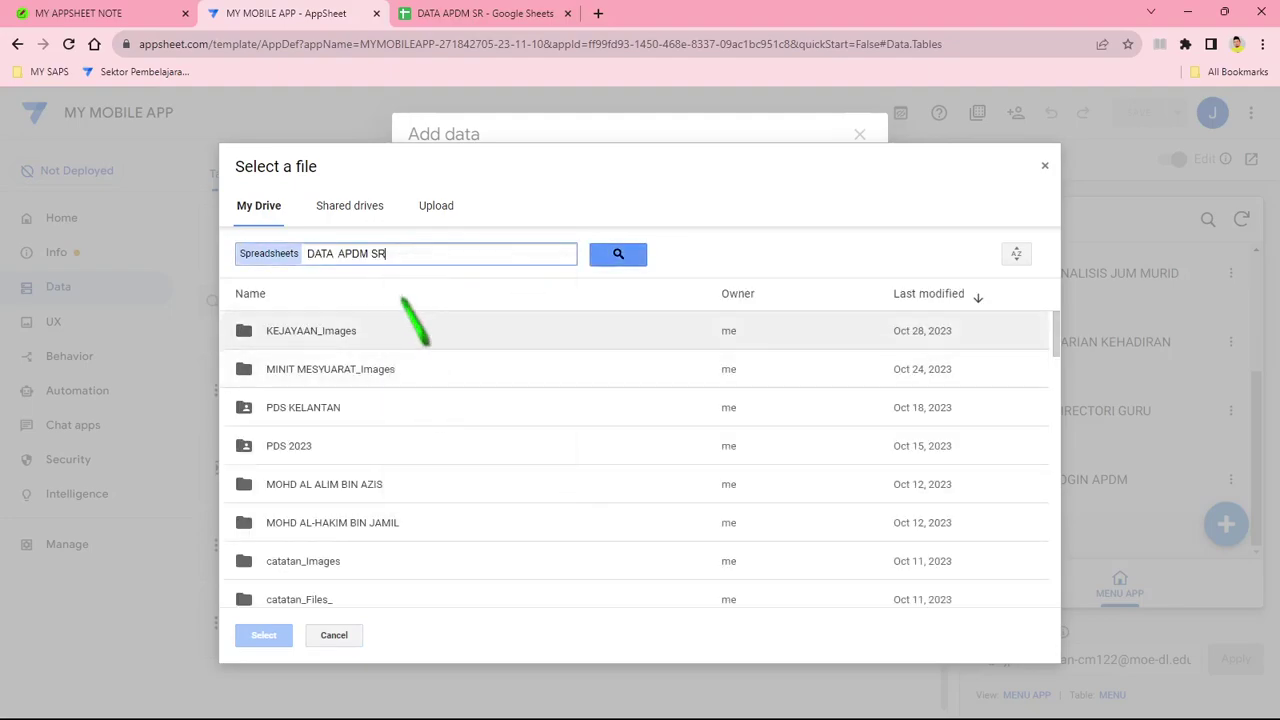
{"action": "left_click", "coordinate": [628, 250]}
{"action": "left_click", "coordinate": [433, 258]}
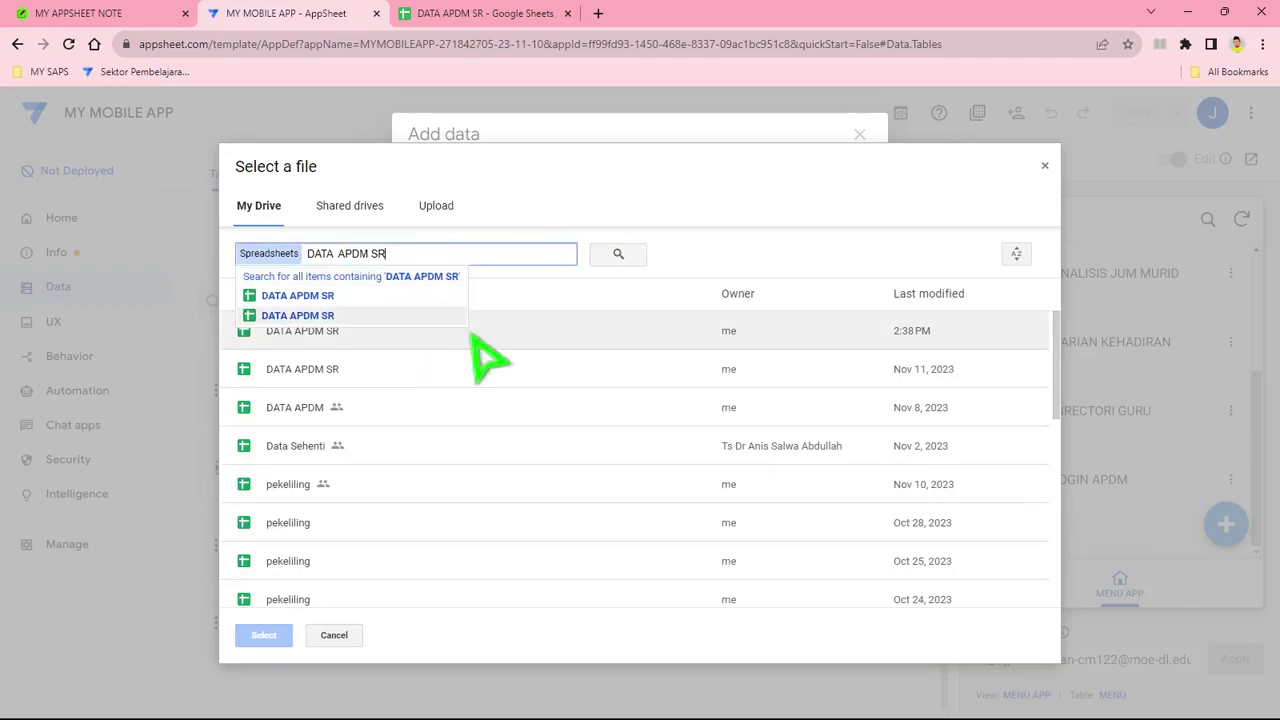
{"action": "left_click", "coordinate": [365, 300]}
Step: Choose the TAKWIM worksheet and add it as a table with updates, adds and deletes allowed
{"action": "left_click", "coordinate": [693, 265]}
{"action": "left_click", "coordinate": [684, 322]}
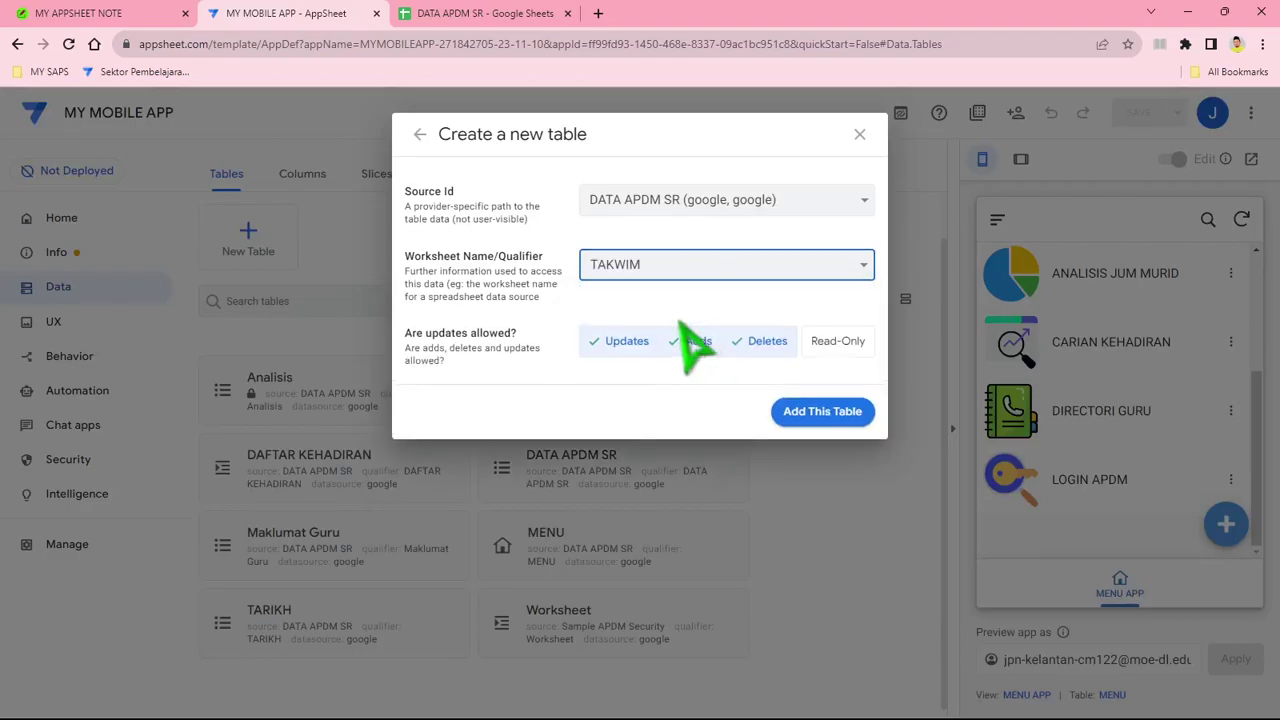
{"action": "left_click", "coordinate": [812, 420]}
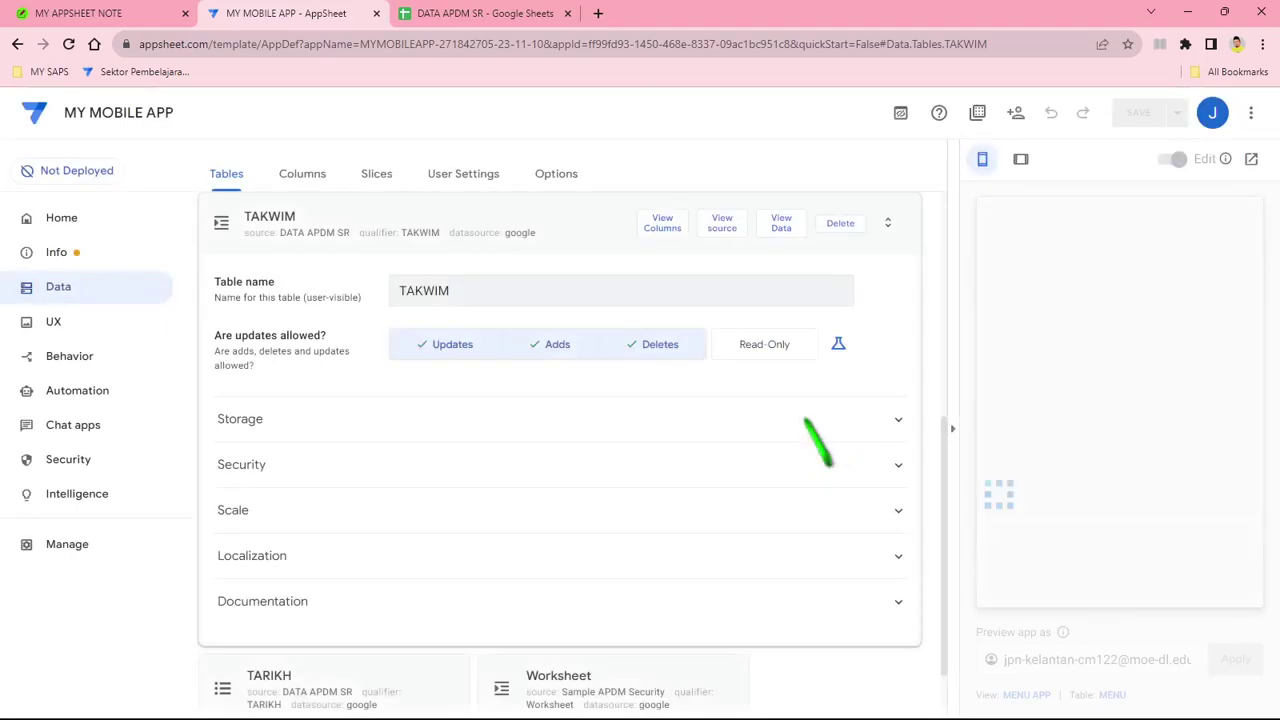
Step: Open the TAKWIM table's columns and set the TARIKH column type to Date
{"action": "left_click", "coordinate": [663, 223]}
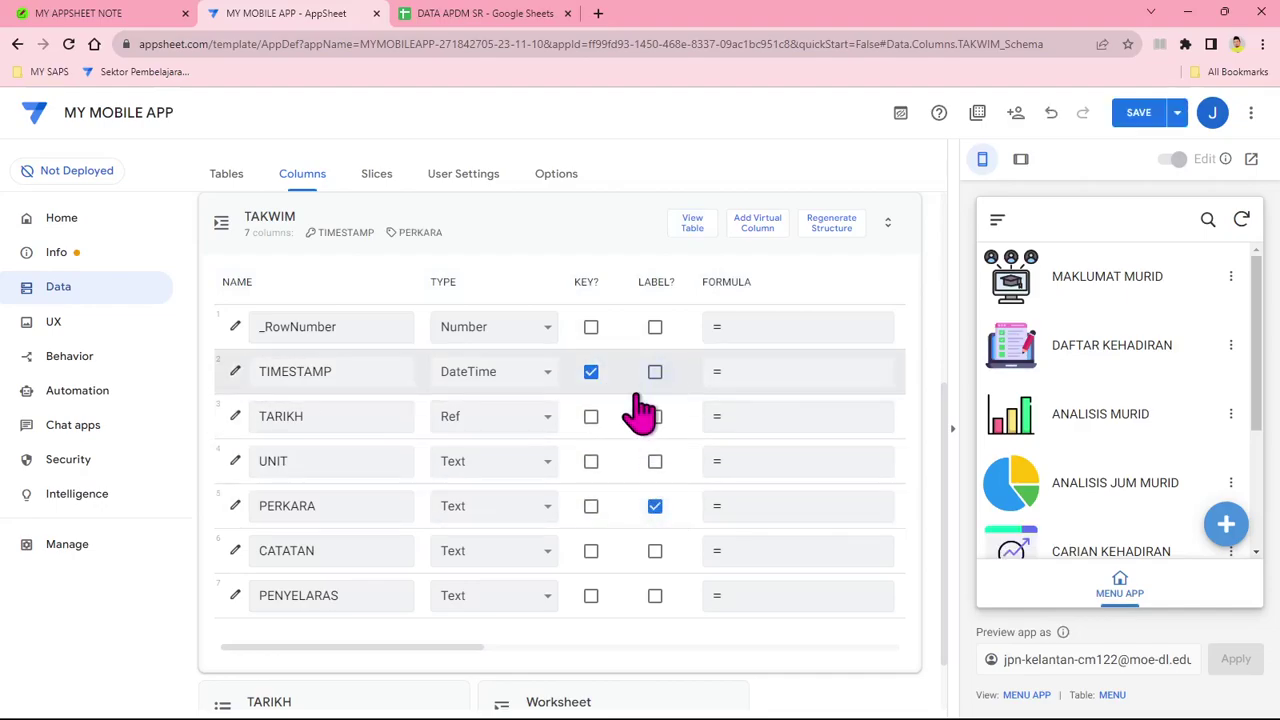
{"action": "left_click", "coordinate": [491, 416]}
{"action": "scroll", "coordinate": [486, 177], "scroll_direction": "down", "scroll_amount": 3}
{"action": "scroll", "coordinate": [471, 194], "scroll_direction": "up", "scroll_amount": 4}
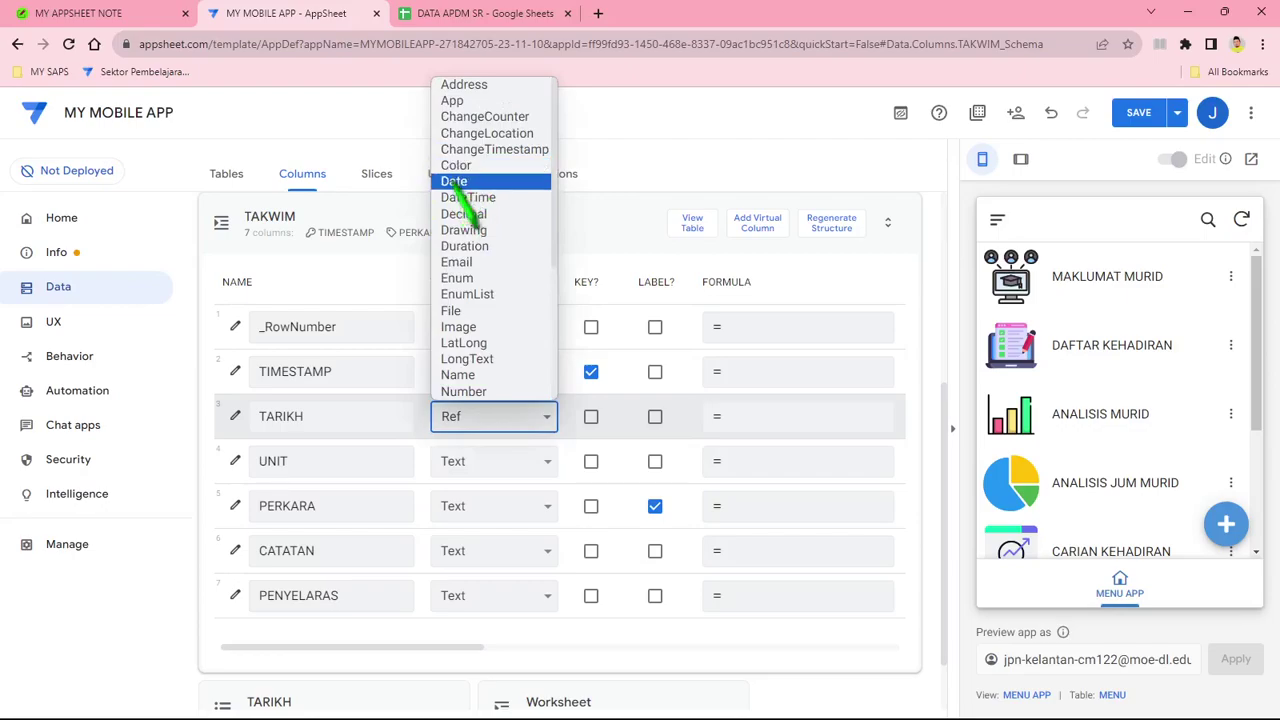
{"action": "left_click", "coordinate": [458, 185]}
Step: Set the TARIKH column's initial value to TODAY() and close its settings
{"action": "left_click", "coordinate": [234, 418]}
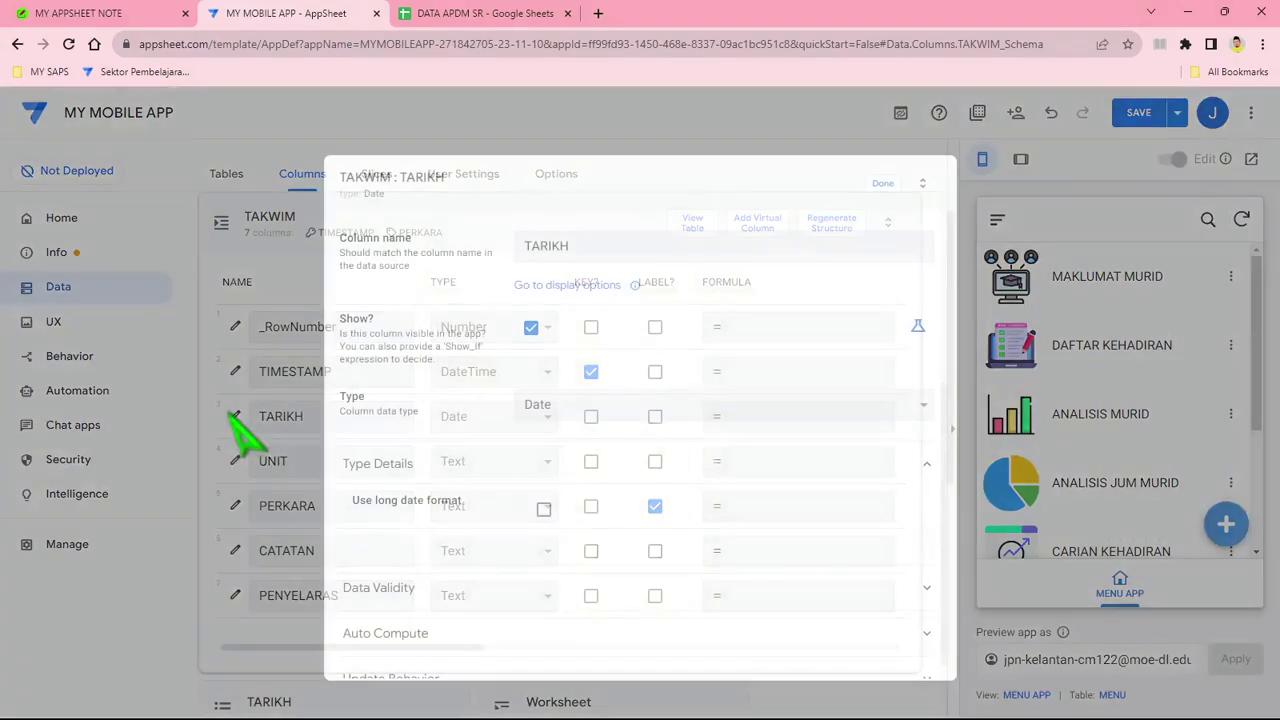
{"action": "scroll", "coordinate": [540, 400], "scroll_direction": "down", "scroll_amount": 5}
{"action": "left_click", "coordinate": [470, 302]}
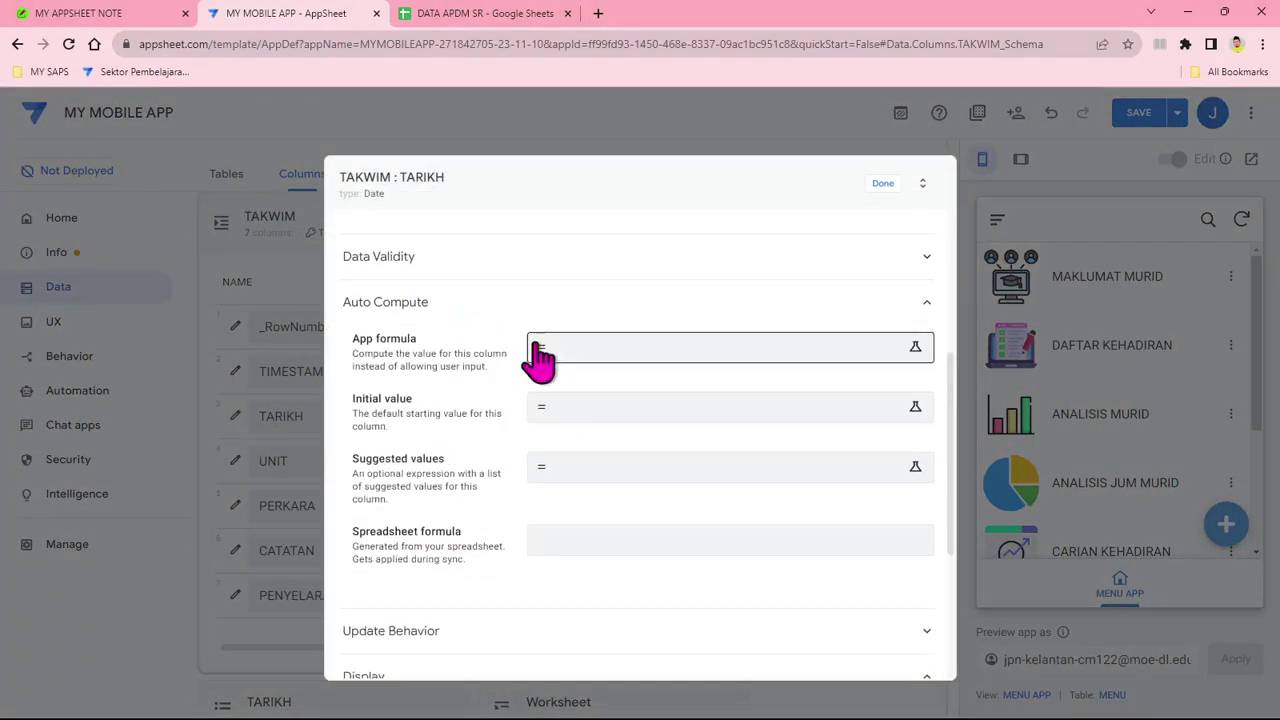
{"action": "left_click", "coordinate": [578, 410]}
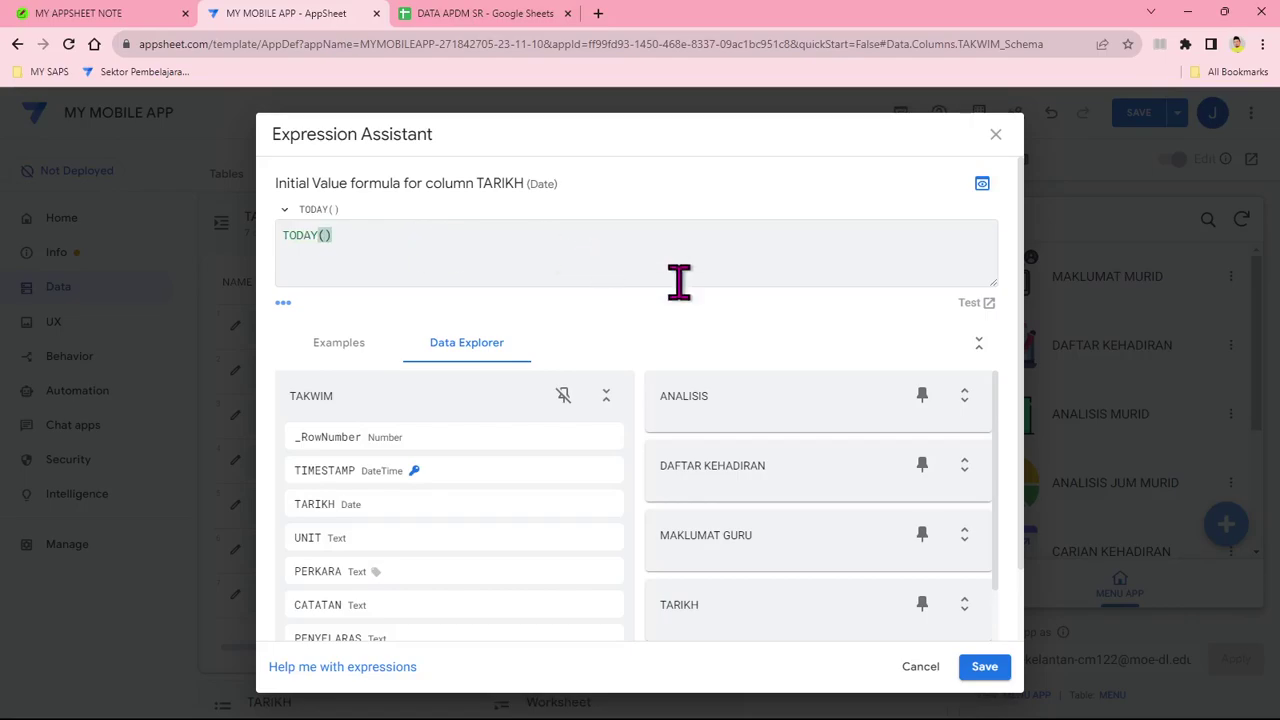
{"action": "left_click", "coordinate": [988, 667]}
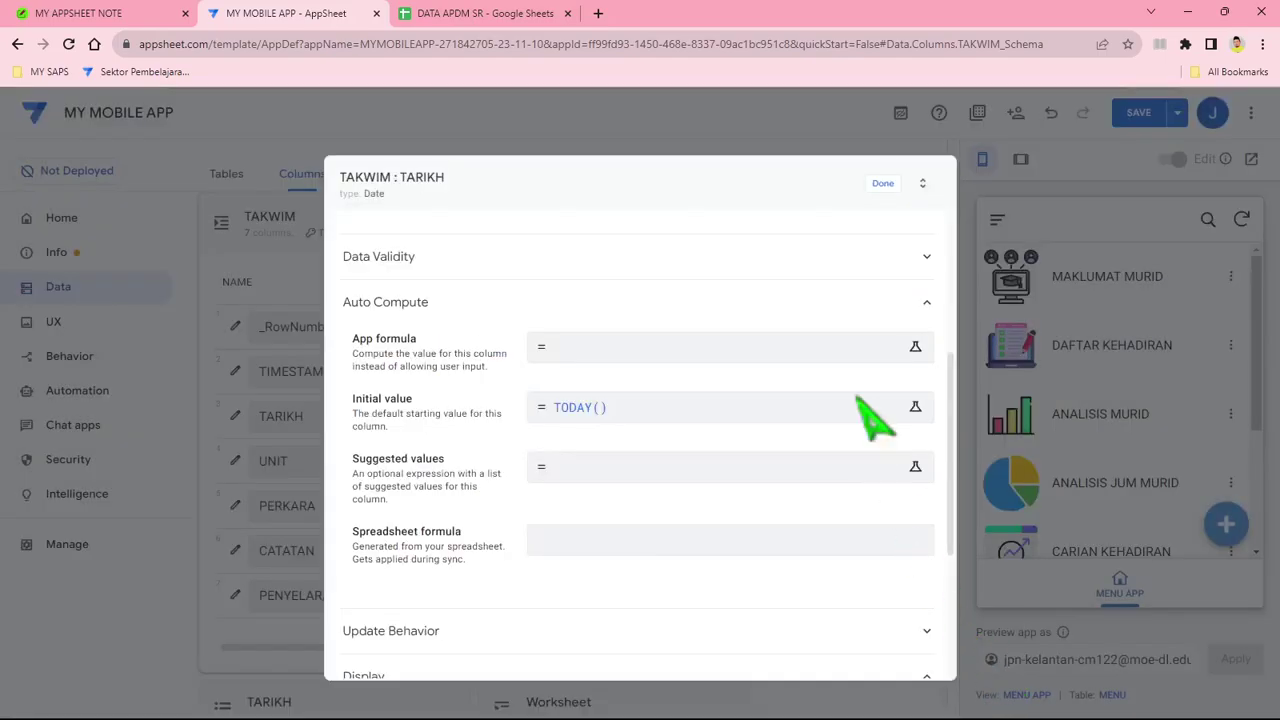
{"action": "left_click", "coordinate": [884, 177]}
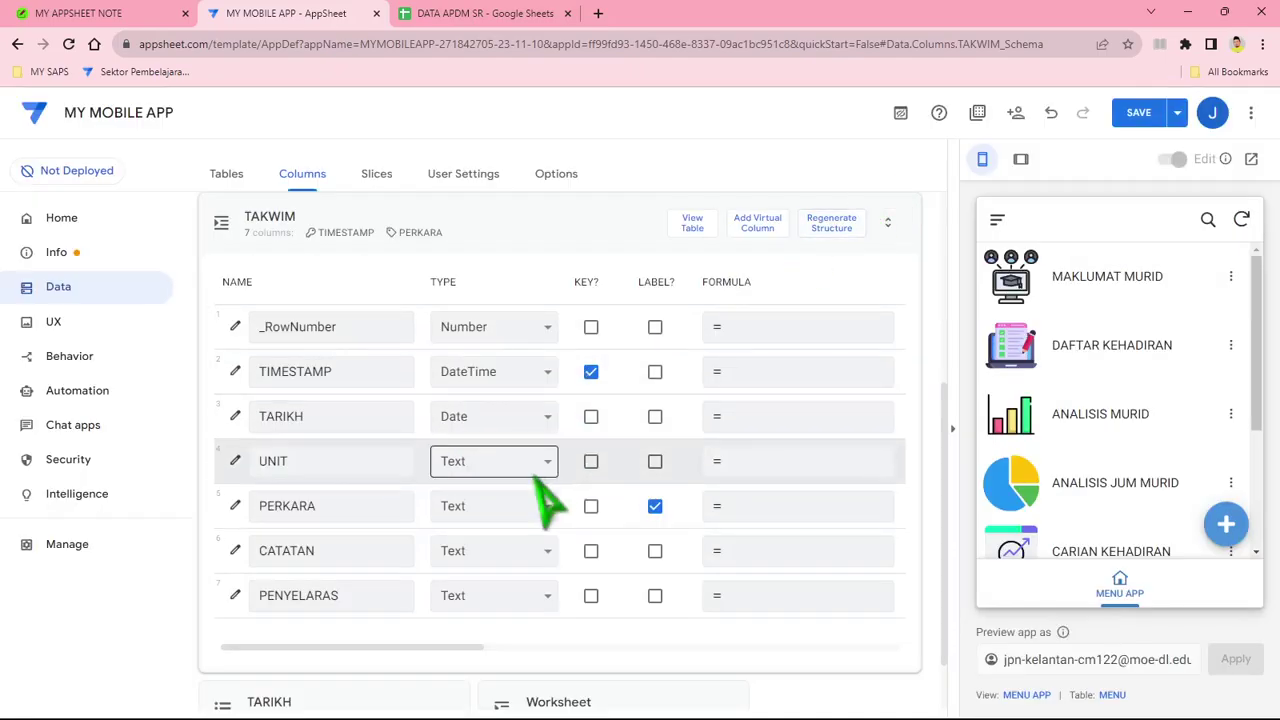
Step: Open the UNIT column's settings and change its type to Enum
{"action": "left_click", "coordinate": [238, 474]}
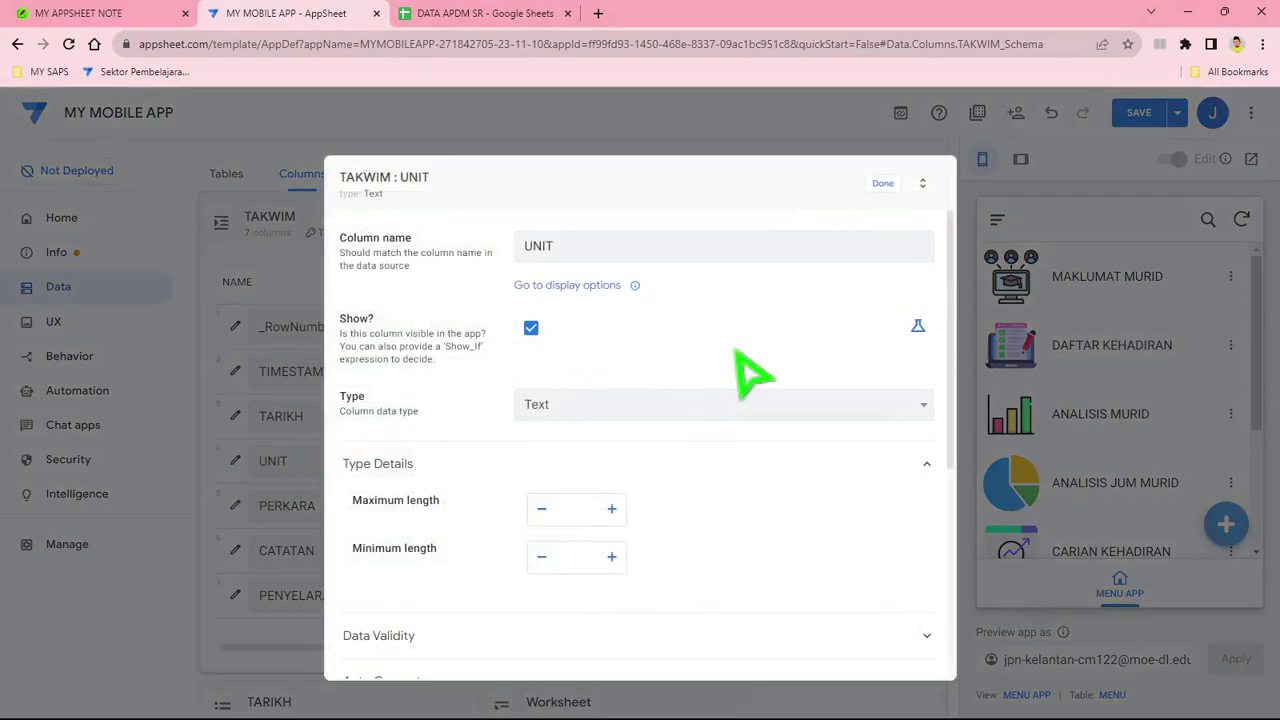
{"action": "left_click", "coordinate": [729, 406]}
{"action": "left_click", "coordinate": [591, 137]}
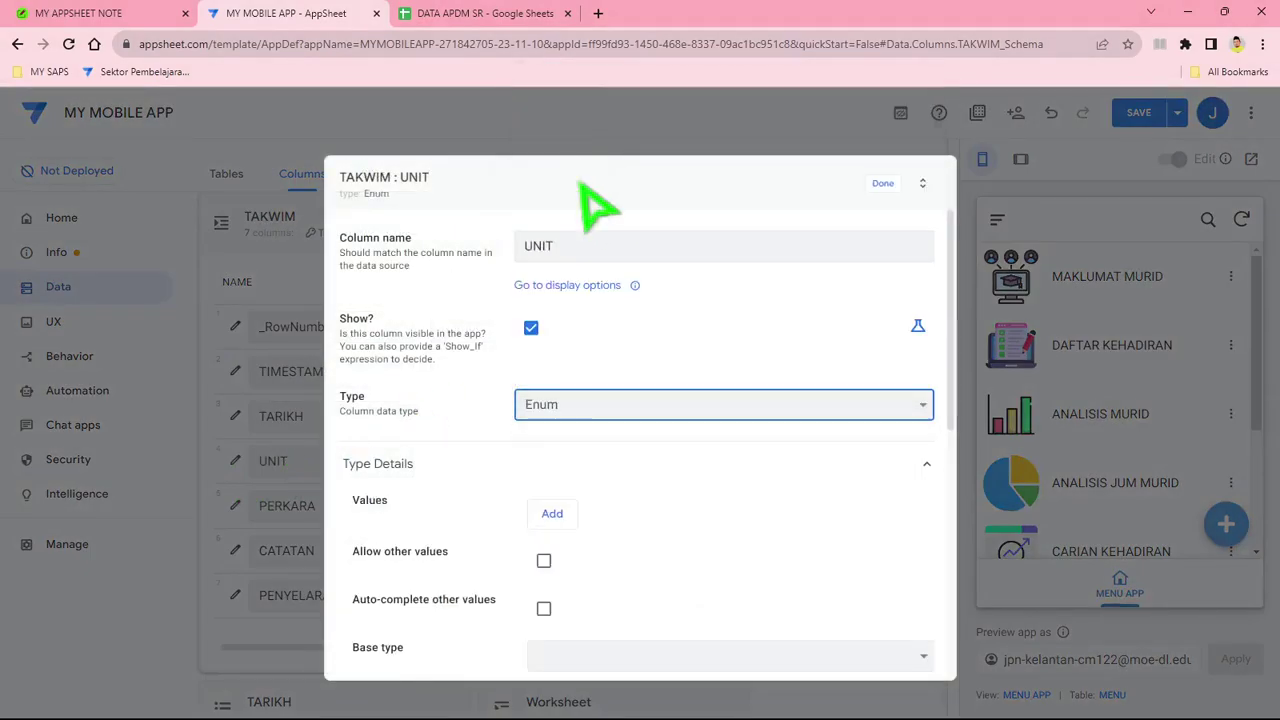
Step: Give the UNIT column the Enum values PENTADBIRAN, KURIKULUM, HEM and KO, and close its settings
{"action": "left_click", "coordinate": [550, 514]}
{"action": "left_click", "coordinate": [619, 510]}
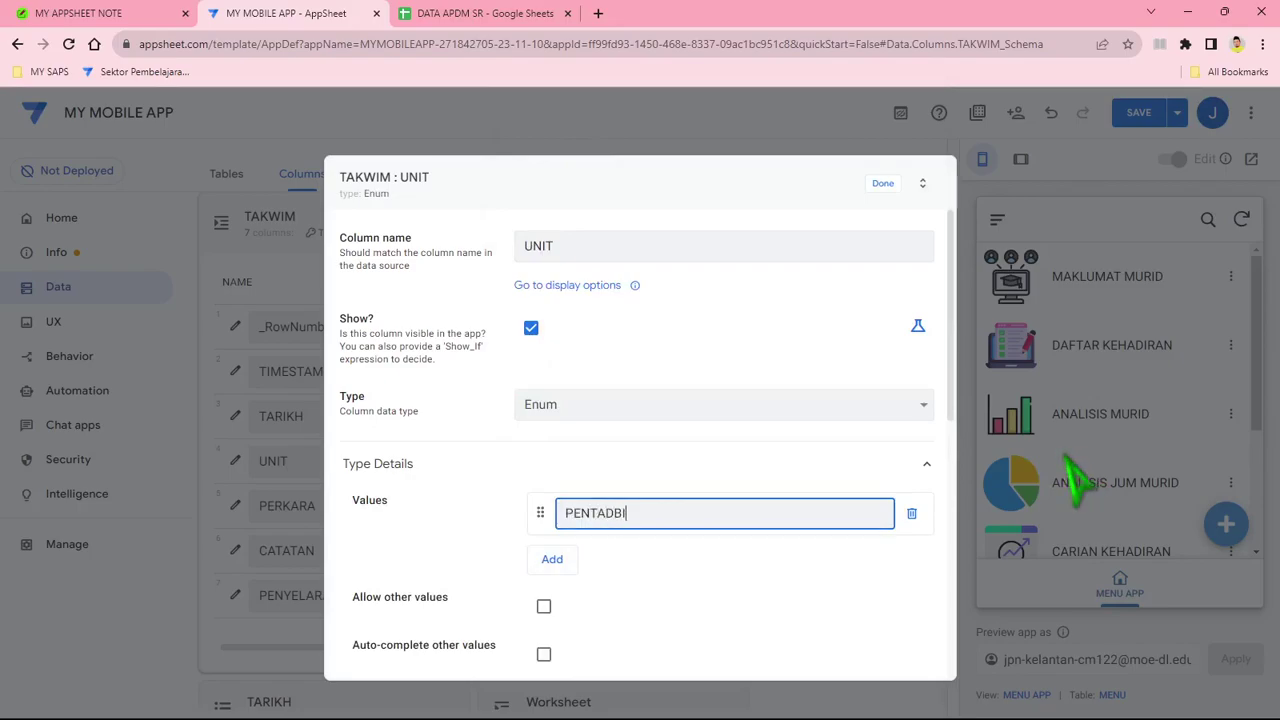
{"action": "left_click", "coordinate": [552, 560]}
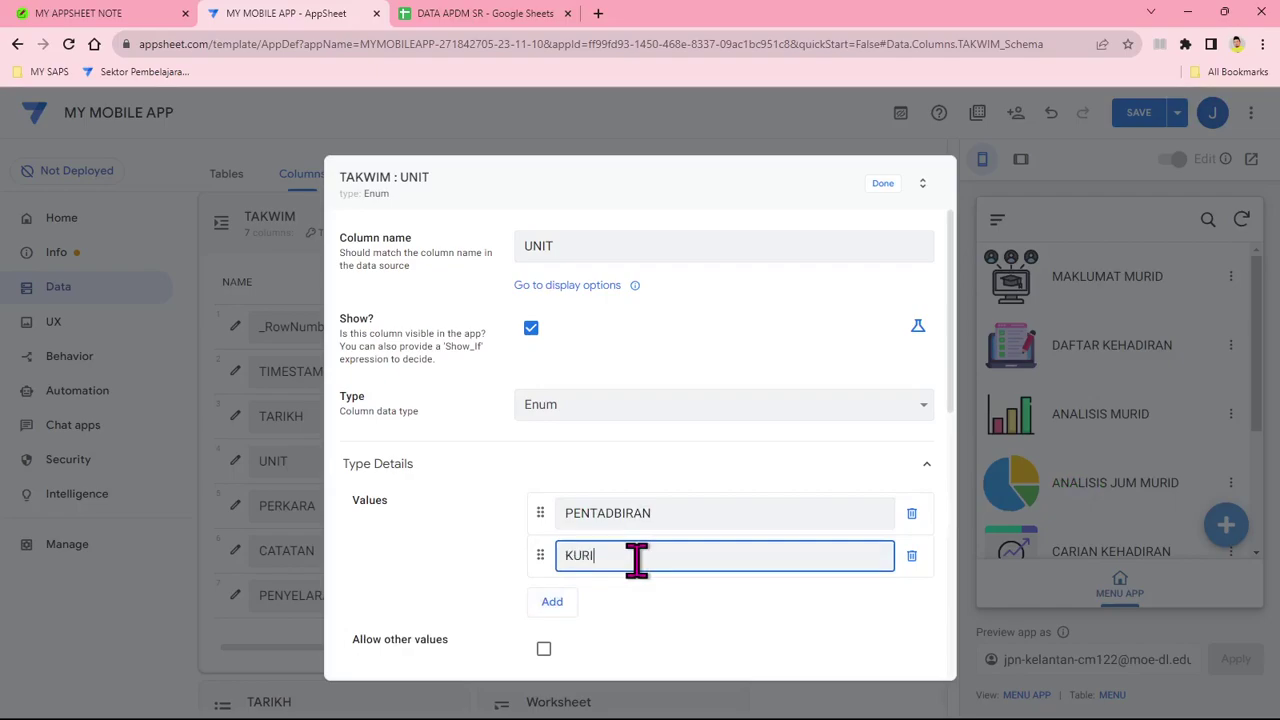
{"action": "type", "text": "KURIKULUM"}
{"action": "left_click", "coordinate": [566, 606]}
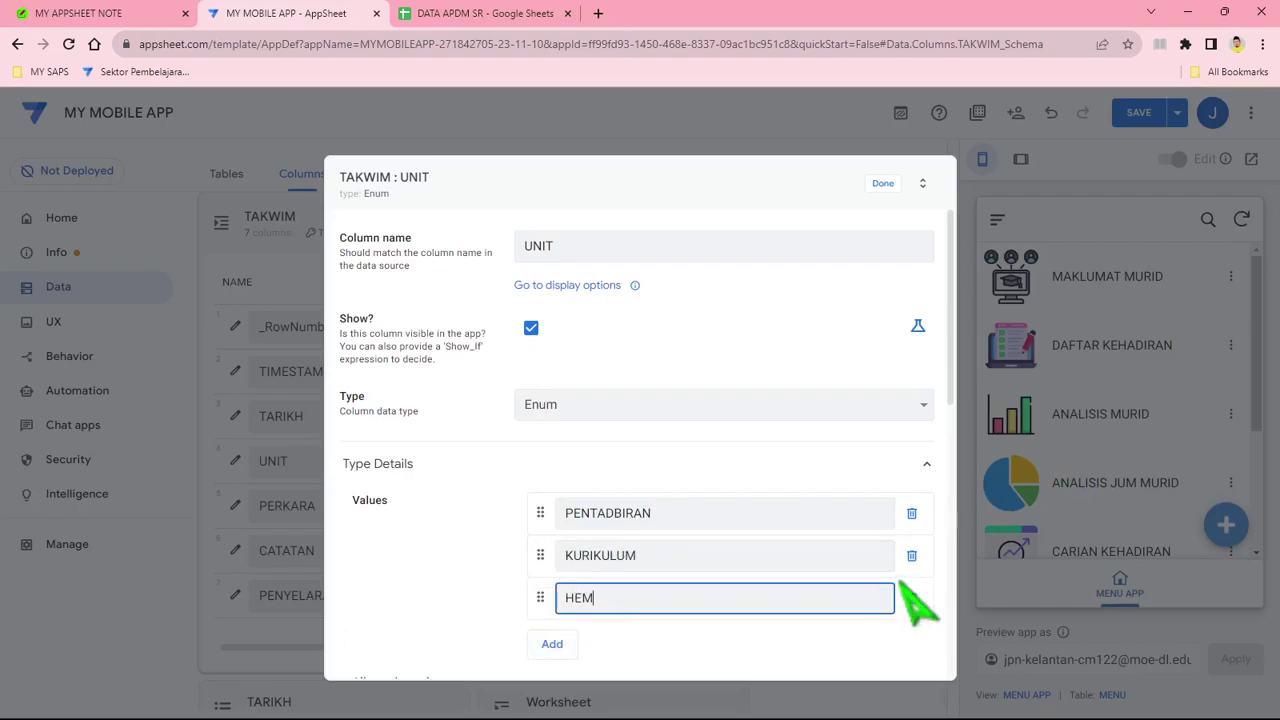
{"action": "scroll", "coordinate": [908, 590], "scroll_direction": "down", "scroll_amount": 4}
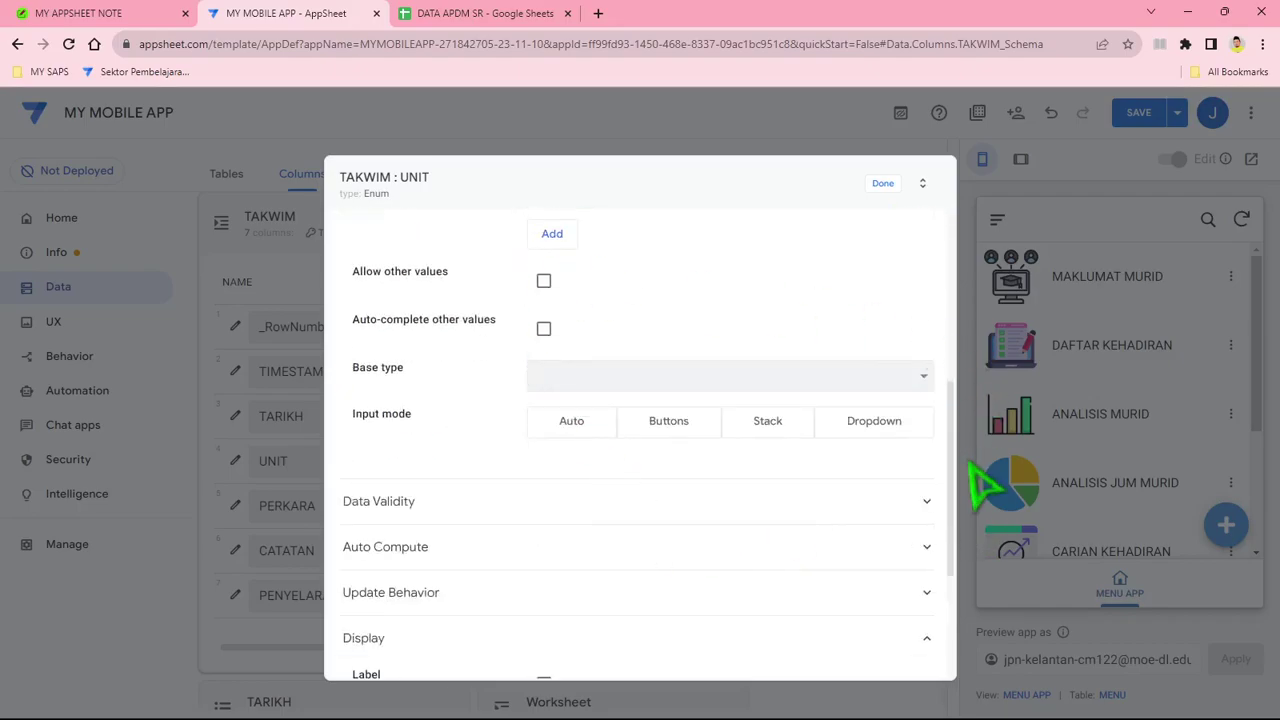
{"action": "scroll", "coordinate": [965, 460], "scroll_direction": "up", "scroll_amount": 2}
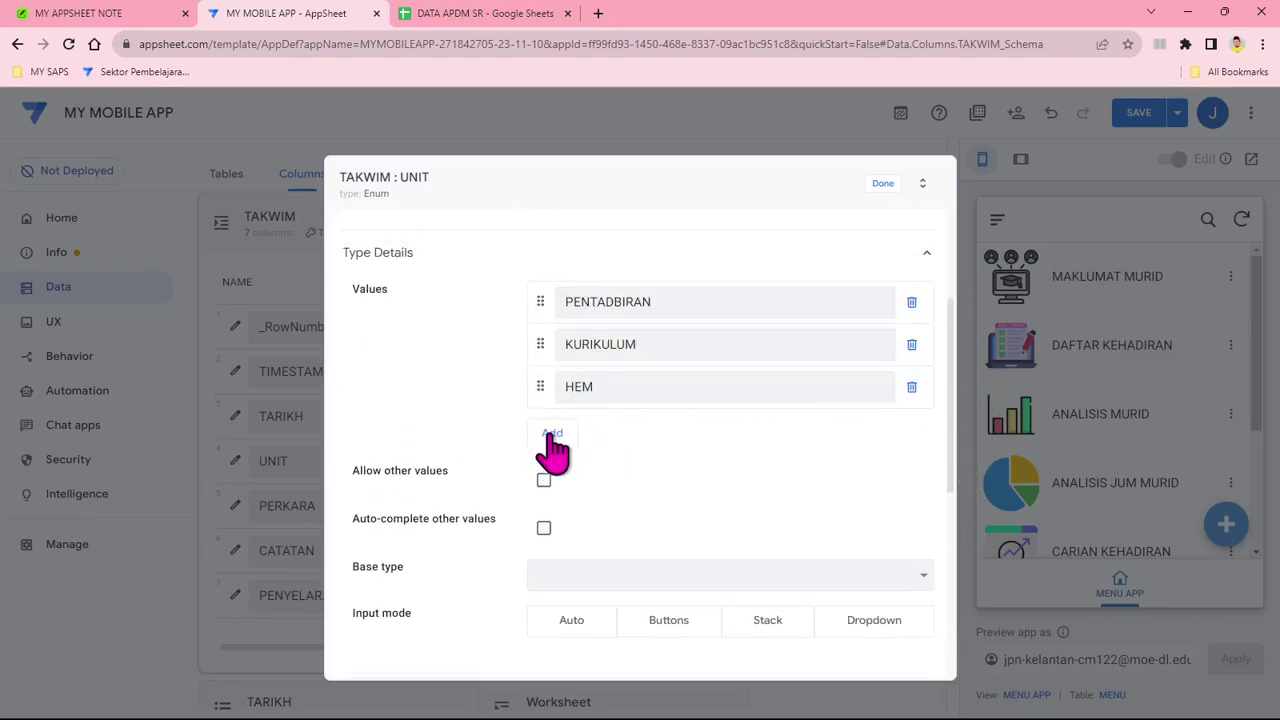
{"action": "left_click", "coordinate": [552, 432]}
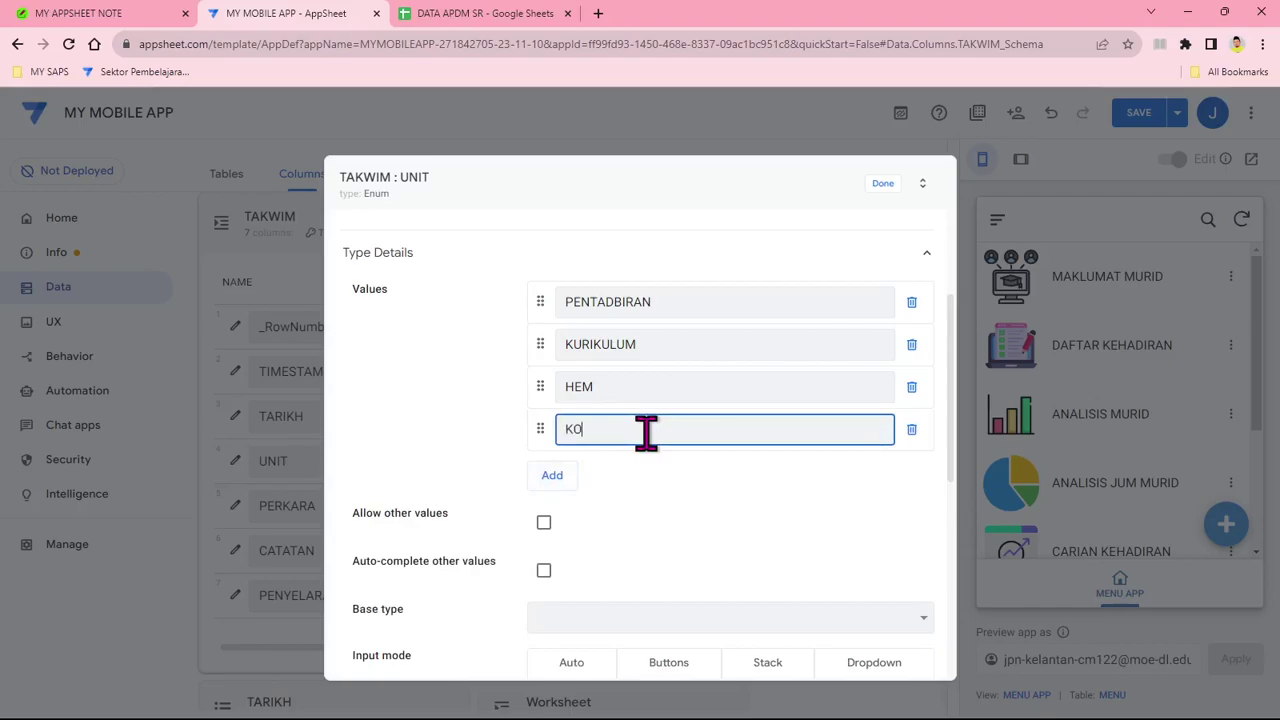
{"action": "type", "text": "KO"}
{"action": "left_click", "coordinate": [883, 183]}
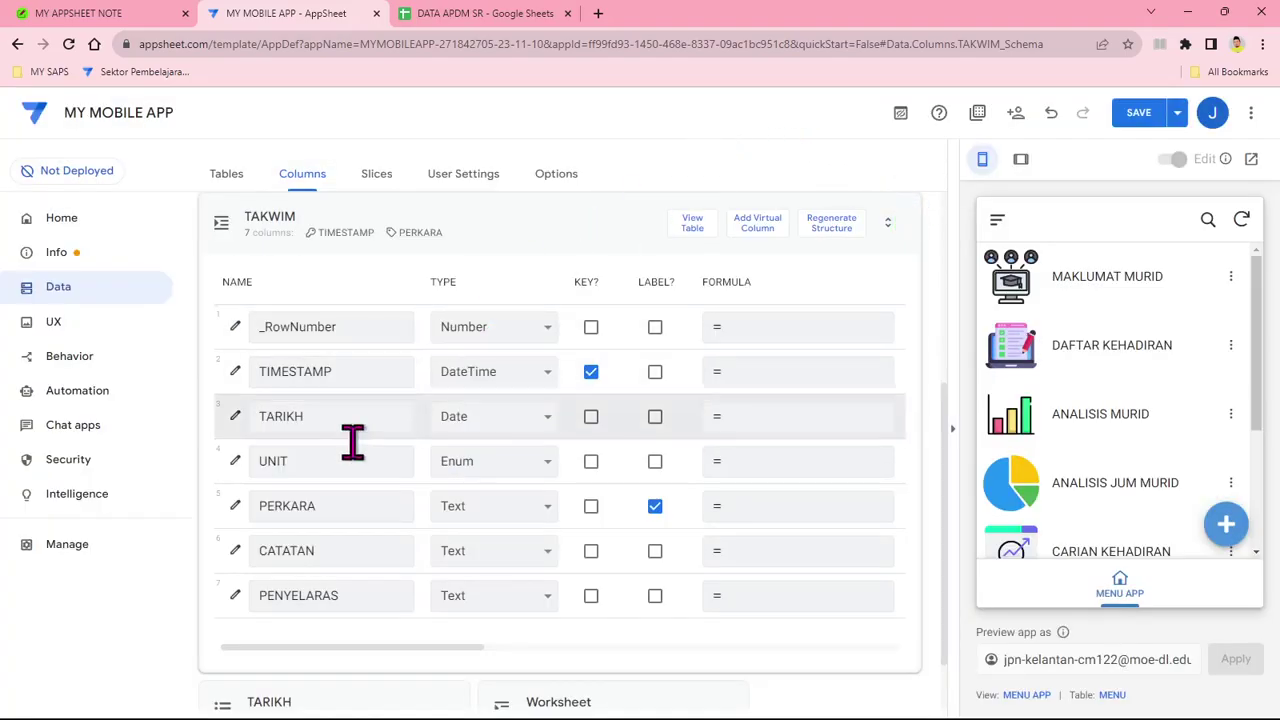
{"action": "left_click", "coordinate": [489, 510]}
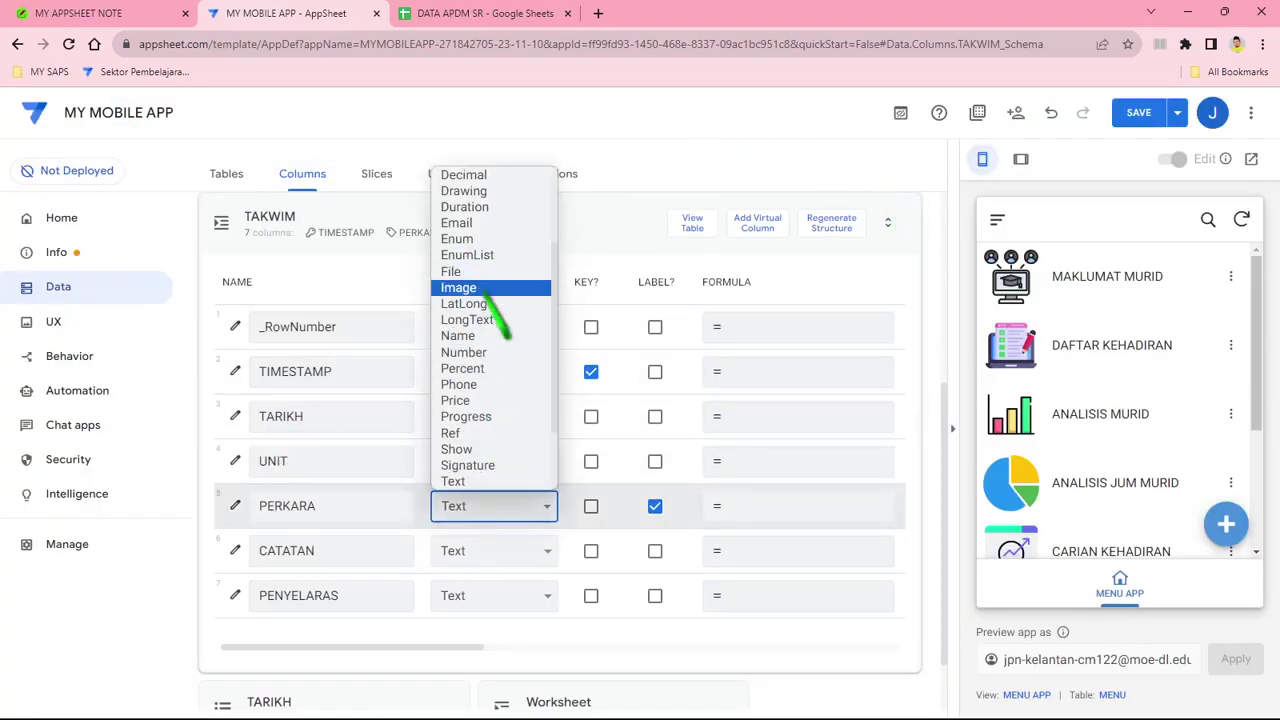
{"action": "left_click", "coordinate": [476, 320]}
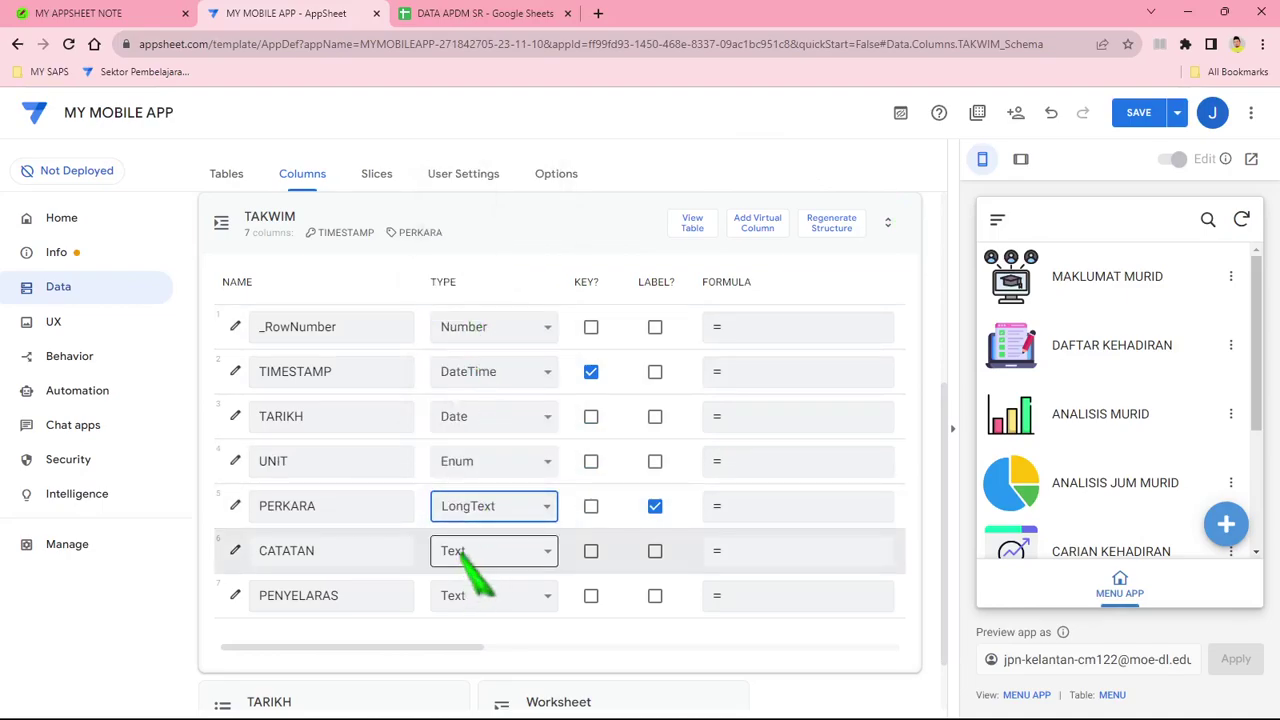
{"action": "left_click", "coordinate": [484, 512]}
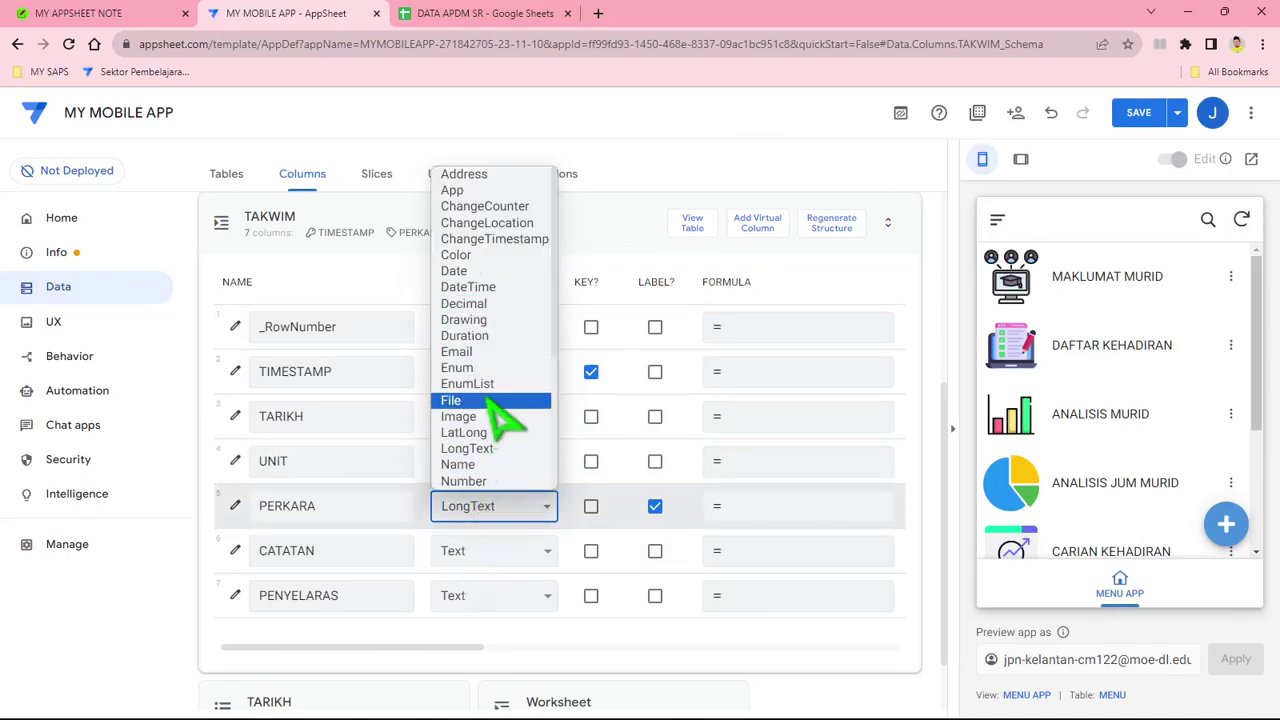
{"action": "scroll", "coordinate": [505, 430], "scroll_direction": "down", "scroll_amount": 2}
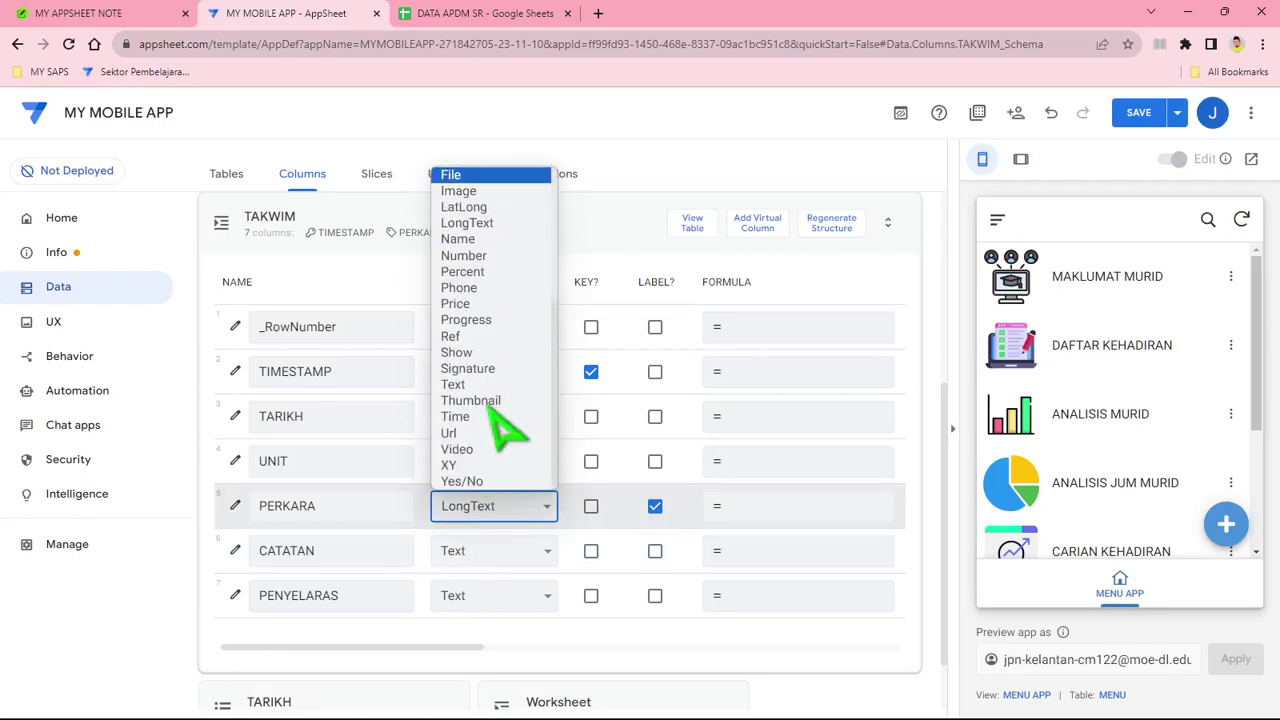
{"action": "key", "text": "Escape"}
Step: Set the CATATAN column type to LongText
{"action": "left_click", "coordinate": [515, 555]}
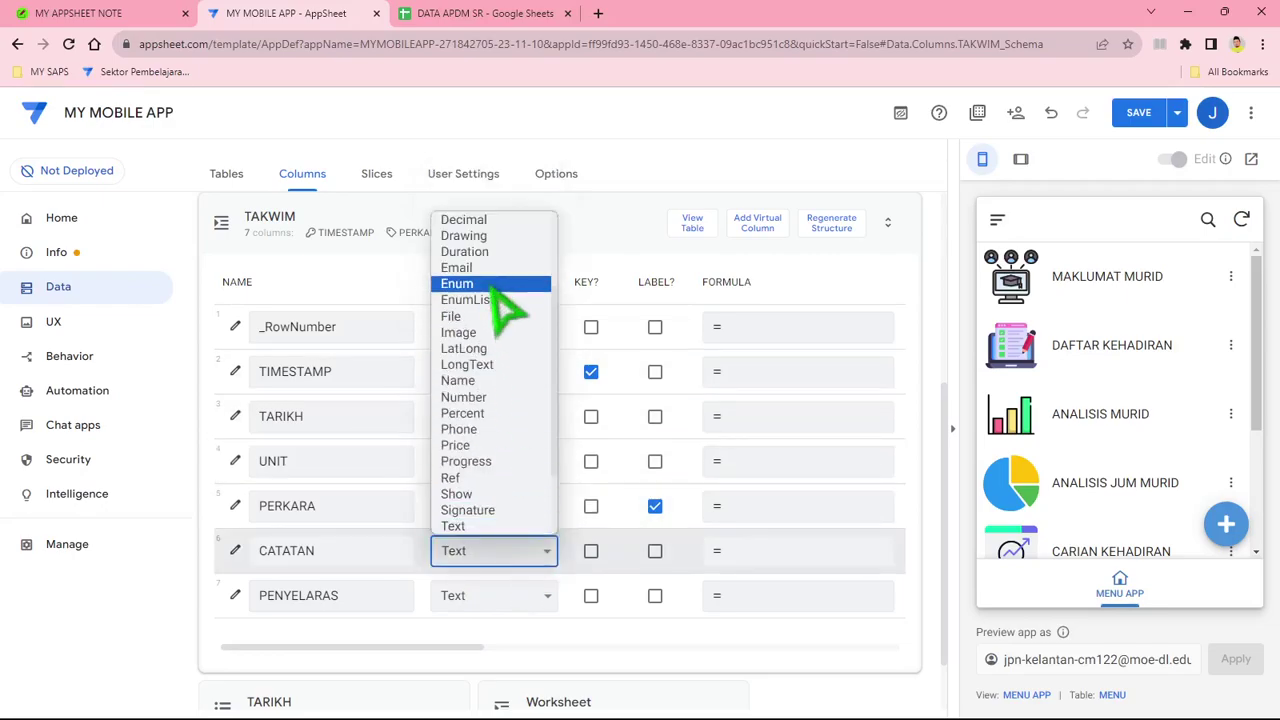
{"action": "left_click", "coordinate": [500, 365]}
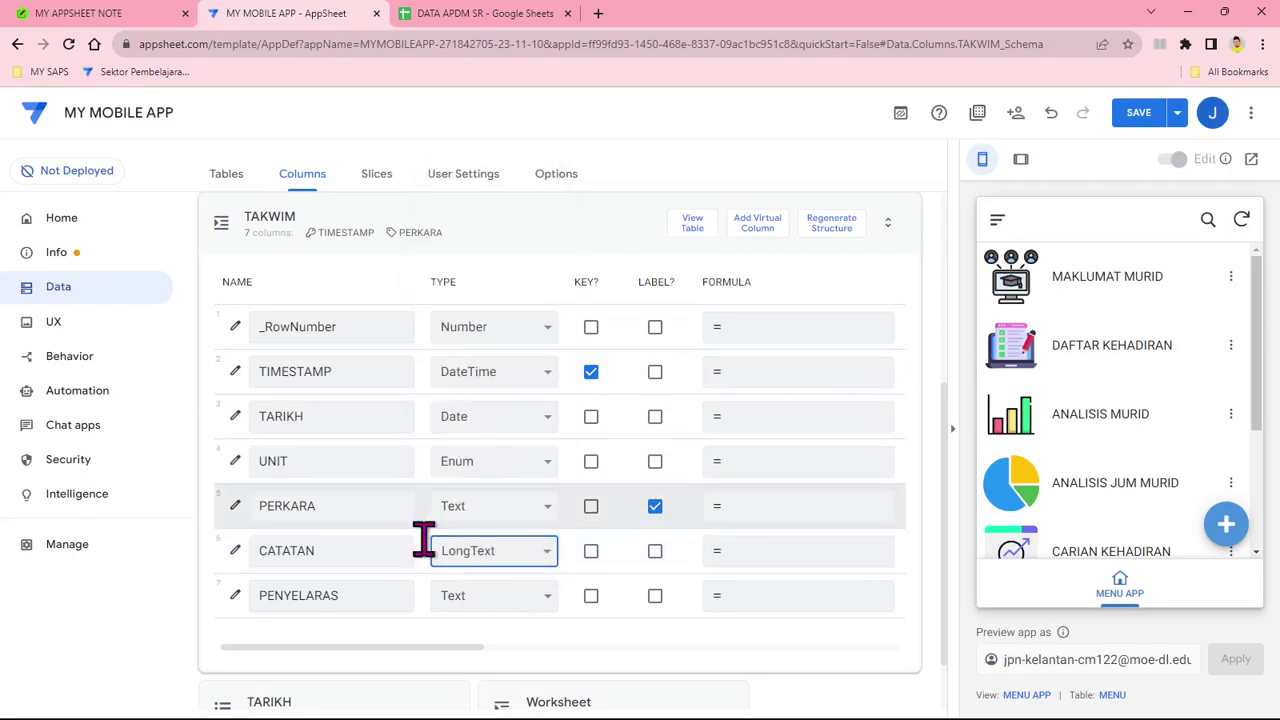
Step: Set the PENYELARAS column's Valid If formula to Maklumat Guru[Nama Guru], save it and close the column settings
{"action": "left_click", "coordinate": [235, 597]}
{"action": "scroll", "coordinate": [543, 486], "scroll_direction": "down", "scroll_amount": 4}
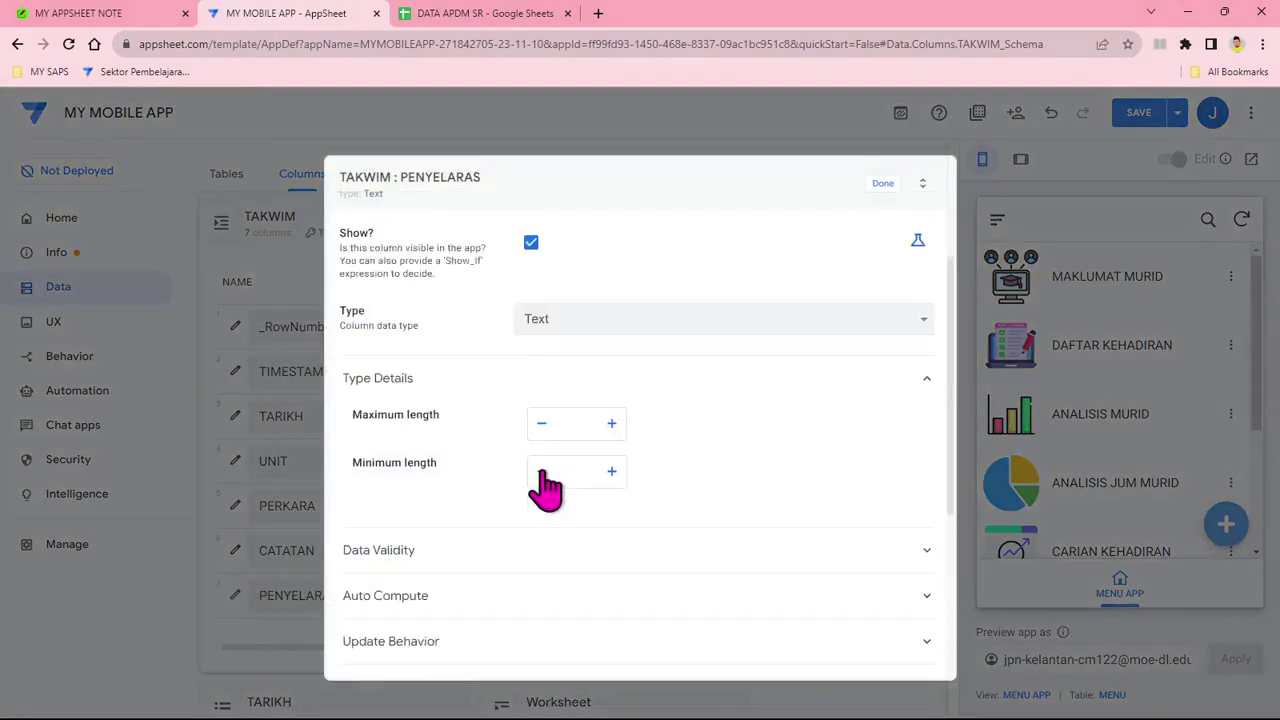
{"action": "left_click", "coordinate": [495, 258]}
{"action": "left_click", "coordinate": [609, 306]}
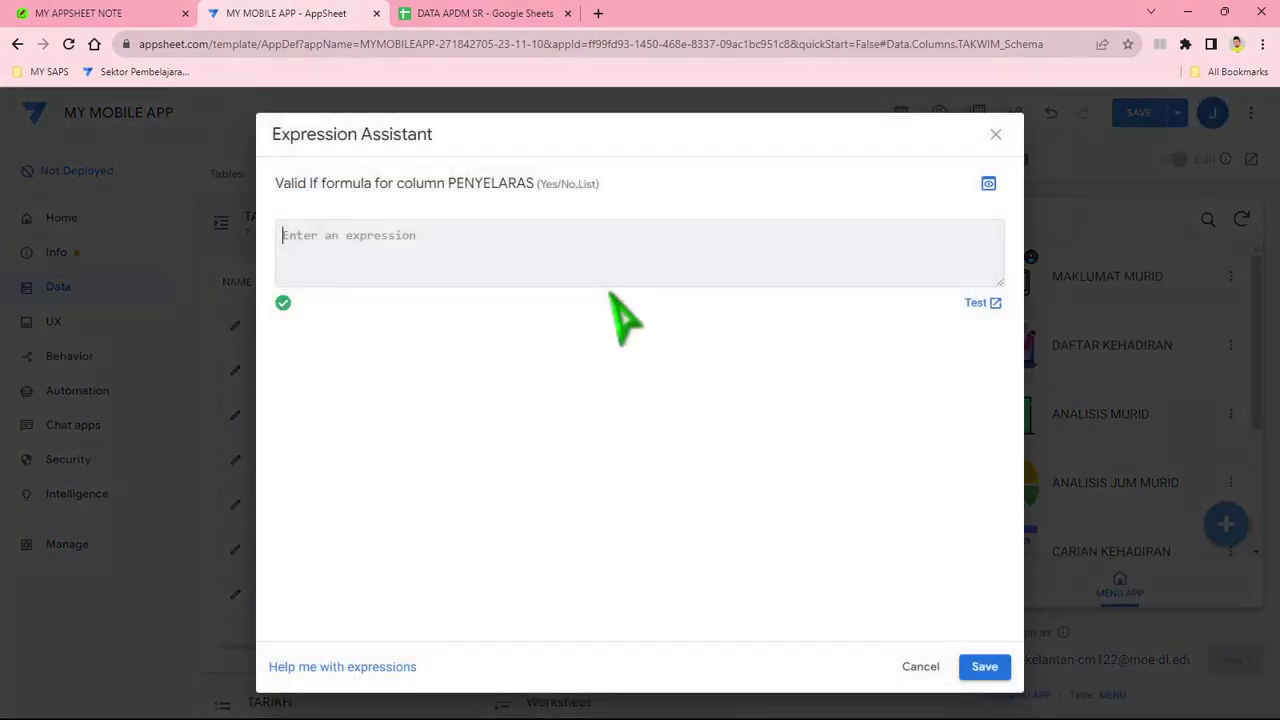
{"action": "left_click", "coordinate": [964, 535]}
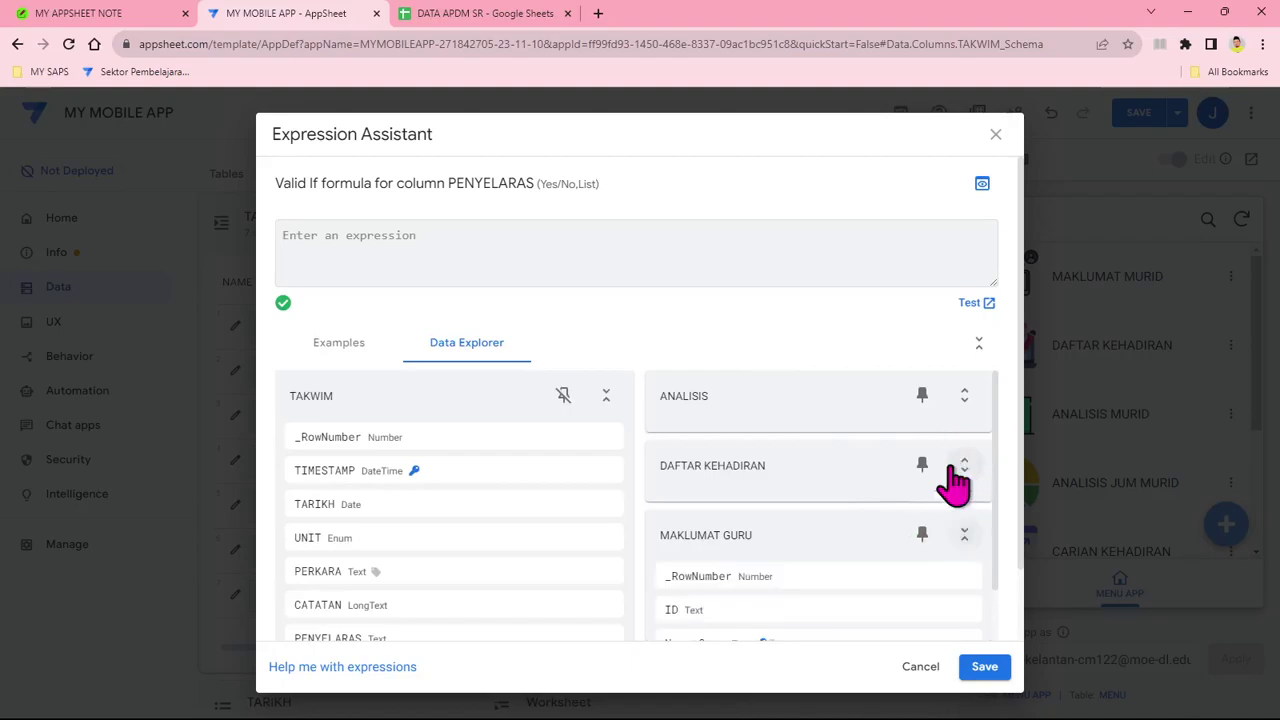
{"action": "scroll", "coordinate": [940, 455], "scroll_direction": "down", "scroll_amount": 2}
{"action": "left_click", "coordinate": [955, 430]}
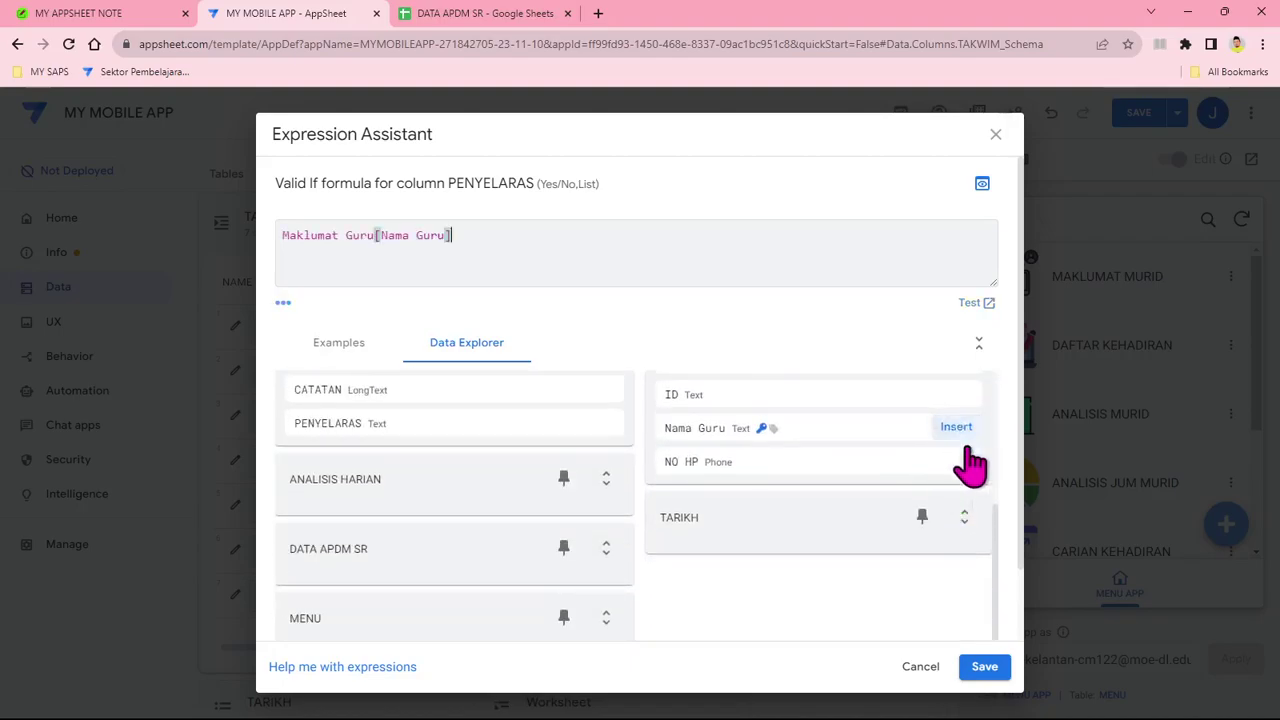
{"action": "left_click", "coordinate": [984, 666]}
{"action": "left_click", "coordinate": [880, 185]}
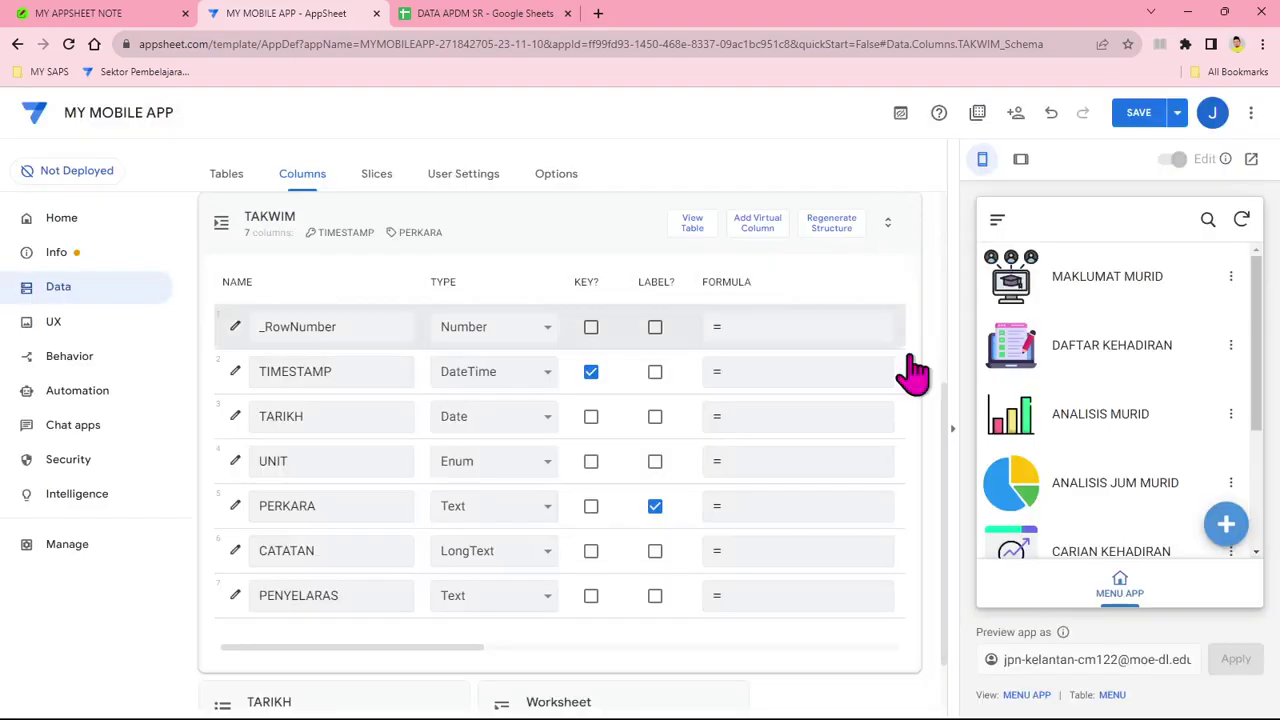
Step: Make the TARIKH, UNIT and PERKARA columns required, save the app and bring back the preview
{"action": "left_click", "coordinate": [952, 440]}
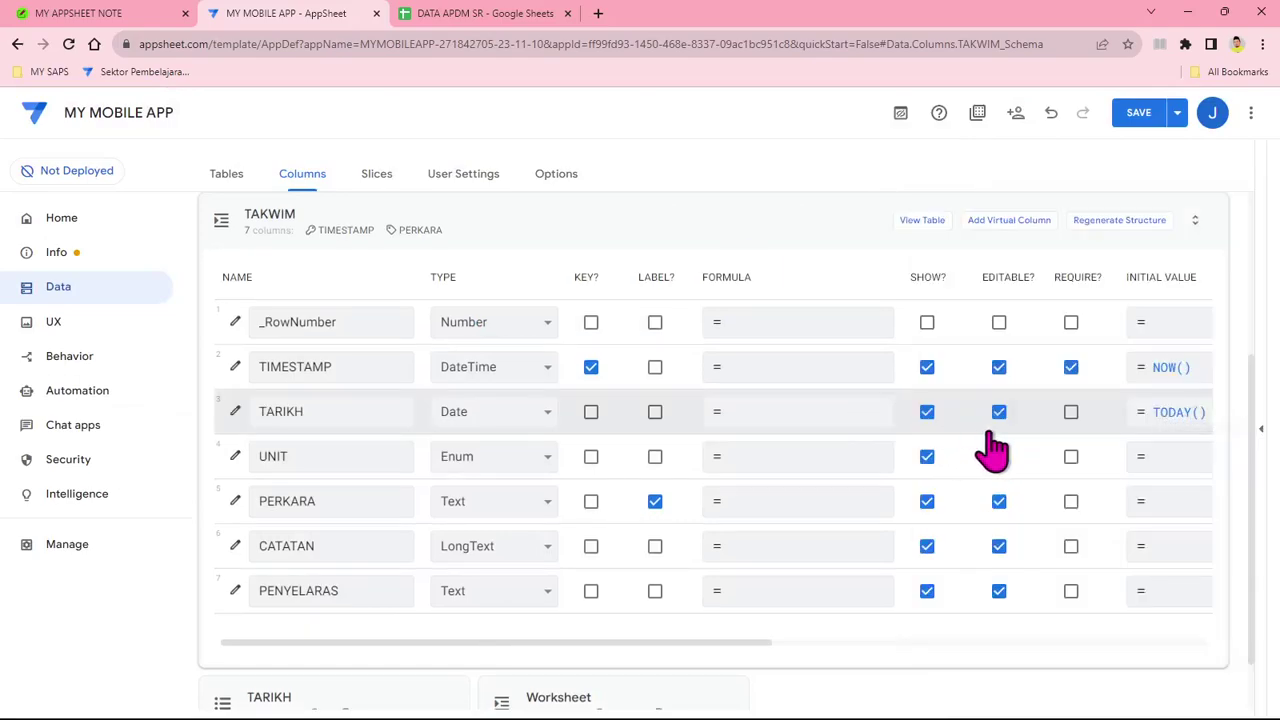
{"action": "left_click", "coordinate": [1071, 460]}
{"action": "left_click", "coordinate": [1071, 501]}
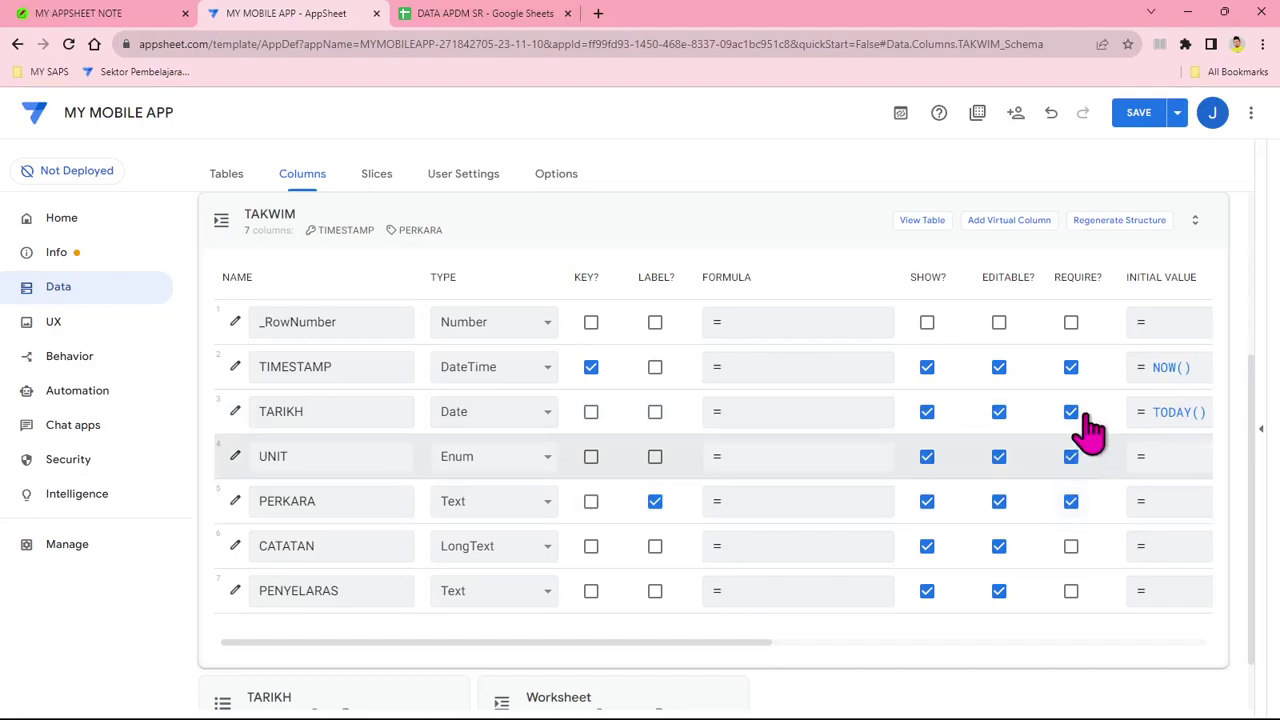
{"action": "left_click", "coordinate": [1139, 112]}
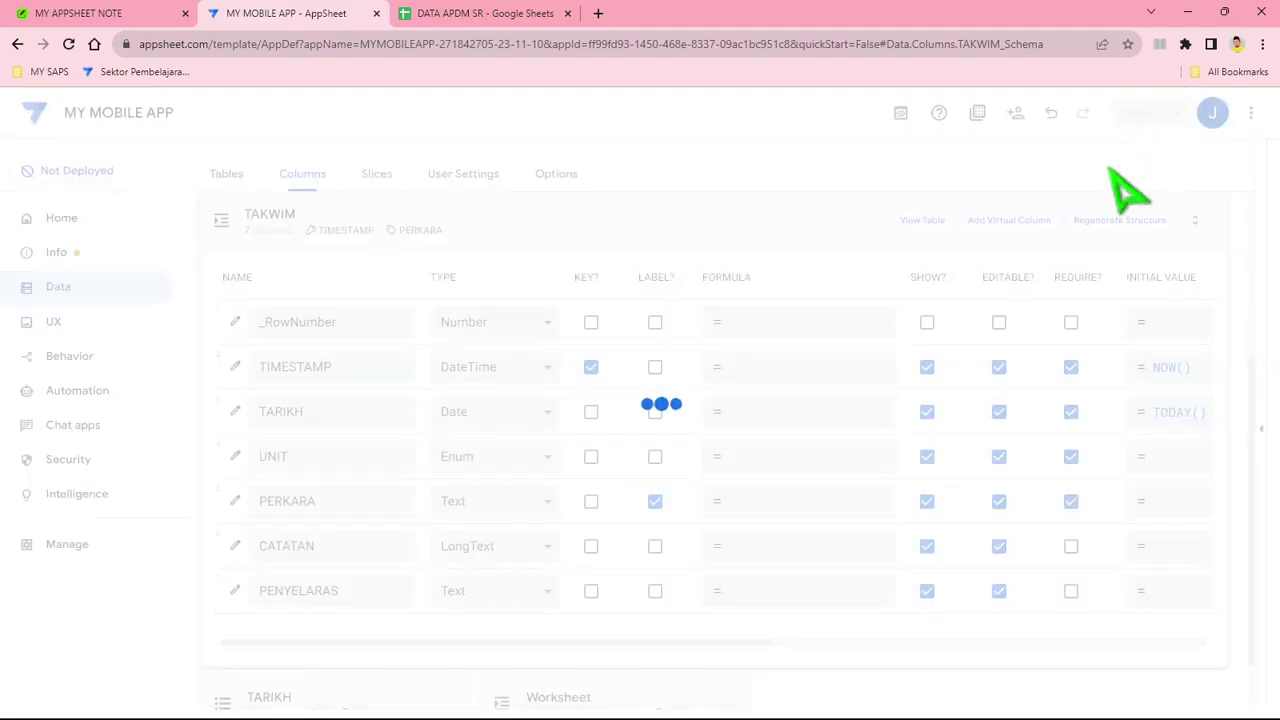
{"action": "left_click", "coordinate": [1261, 428]}
Step: Create a new UX view and name it TAKWIM PERSEKOLAHAN
{"action": "left_click", "coordinate": [51, 328]}
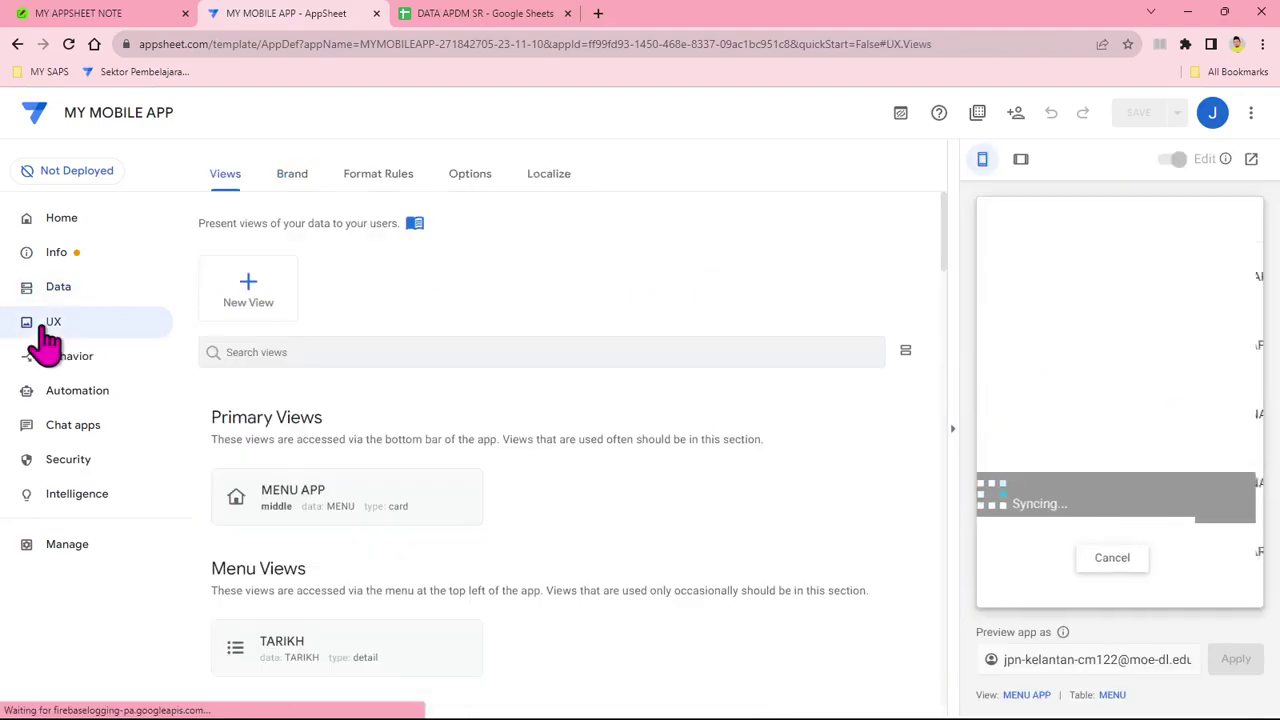
{"action": "left_click", "coordinate": [245, 300]}
{"action": "left_click", "coordinate": [418, 532]}
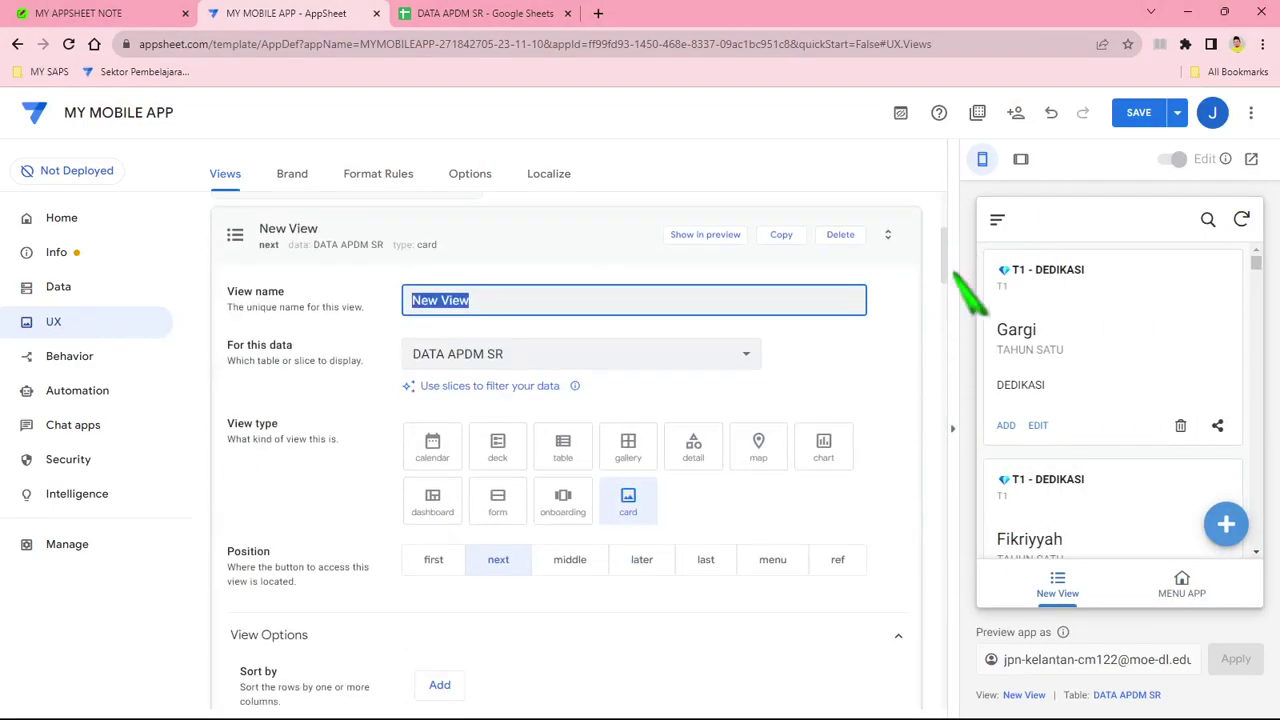
{"action": "type", "text": "TAKWIM PERSEK"}
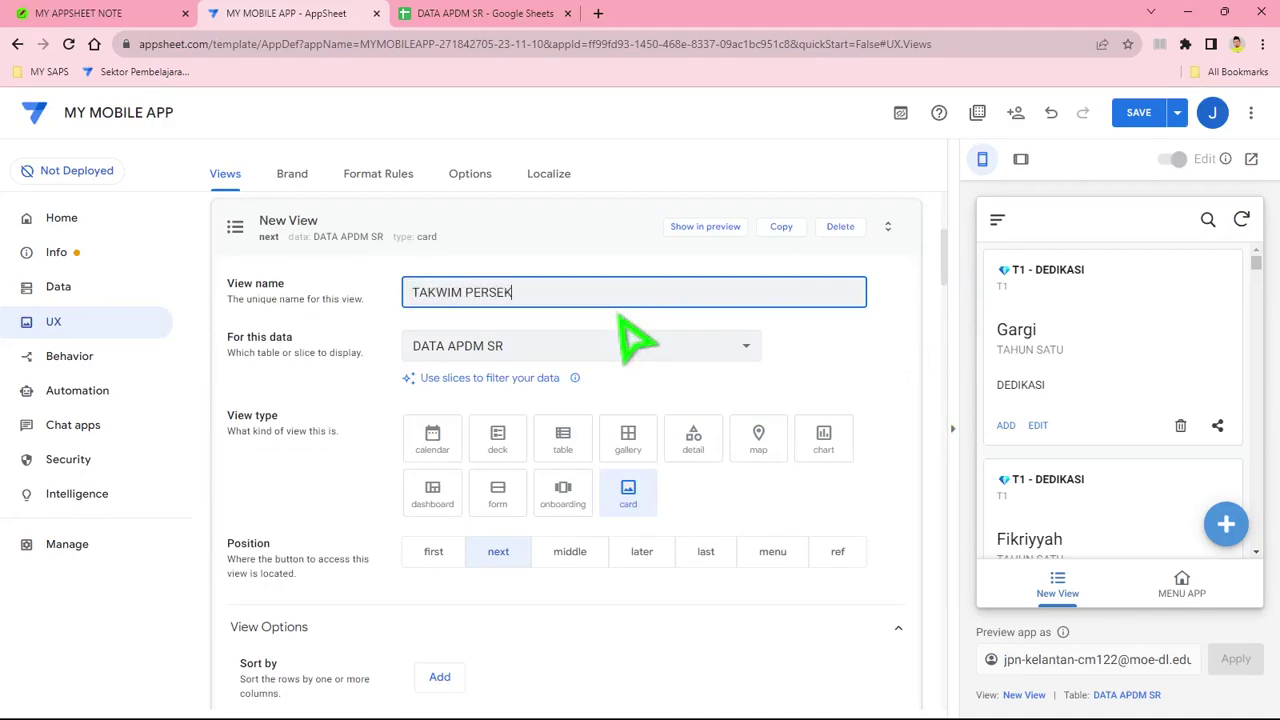
{"action": "type", "text": "OLAHAN"}
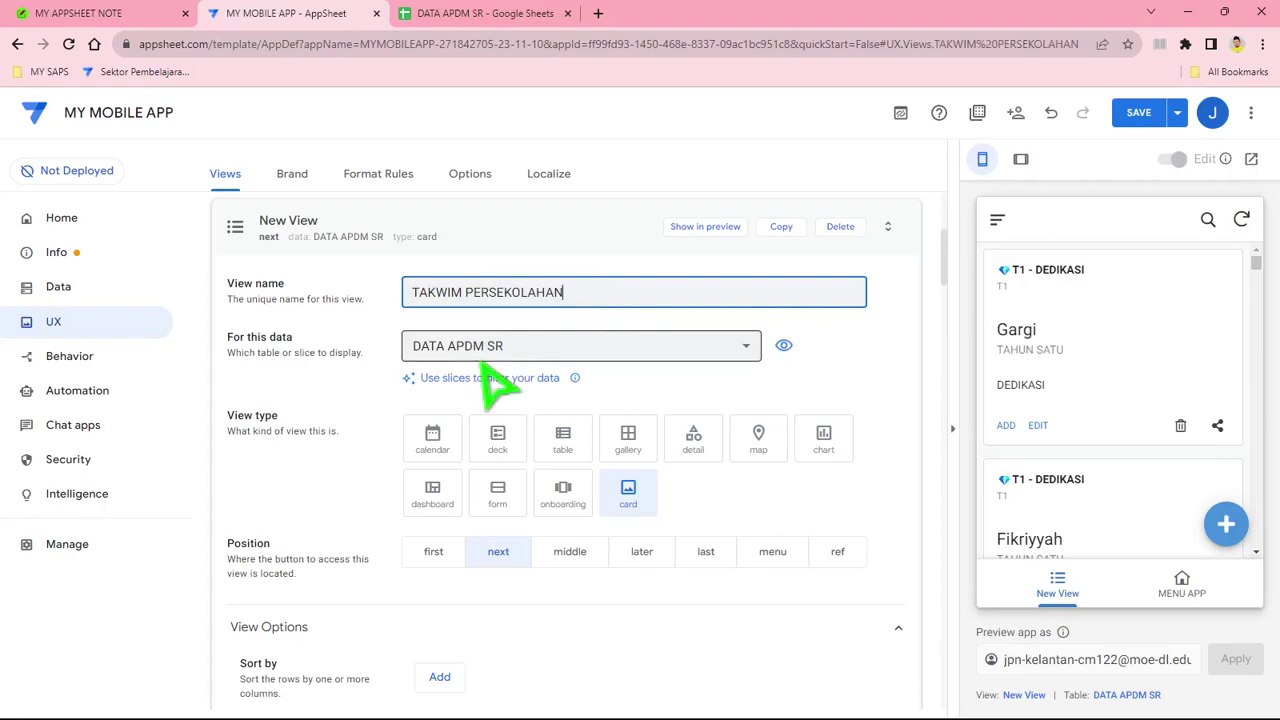
Step: Base the TAKWIM PERSEKOLAHAN view on the TAKWIM data, set its view type to table and save the app
{"action": "left_click", "coordinate": [470, 348]}
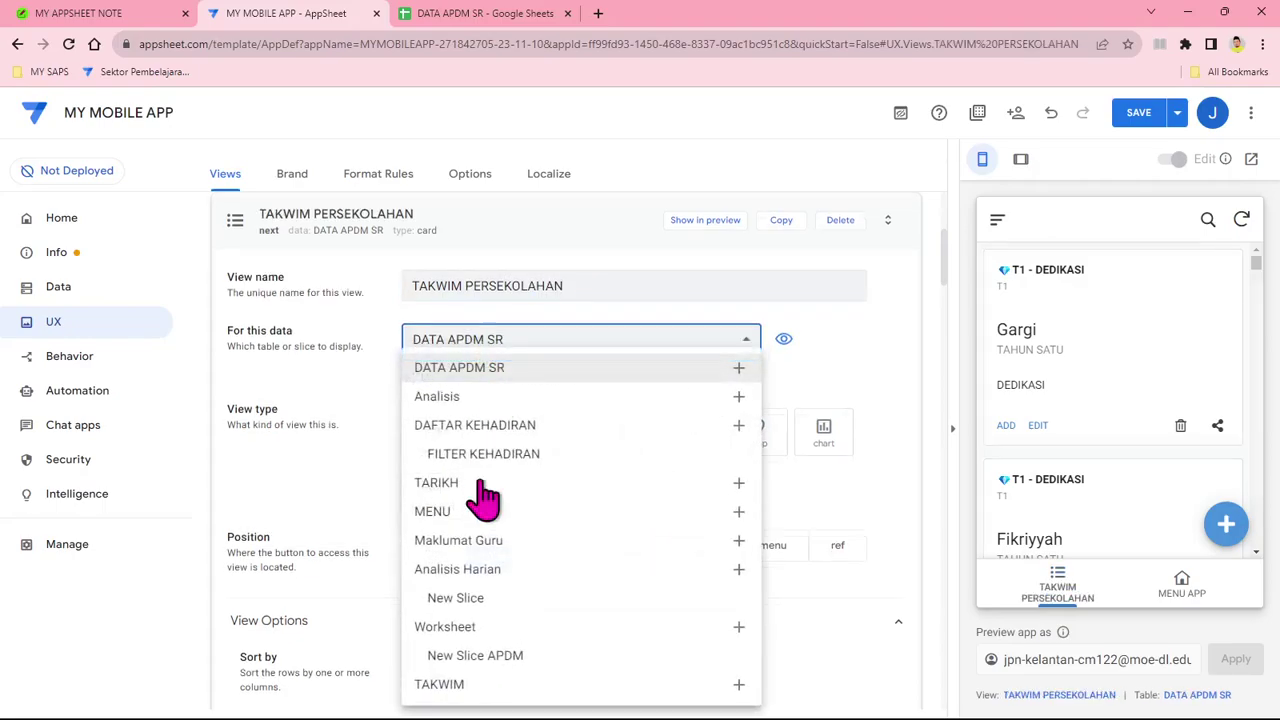
{"action": "left_click", "coordinate": [442, 688]}
{"action": "left_click", "coordinate": [568, 432]}
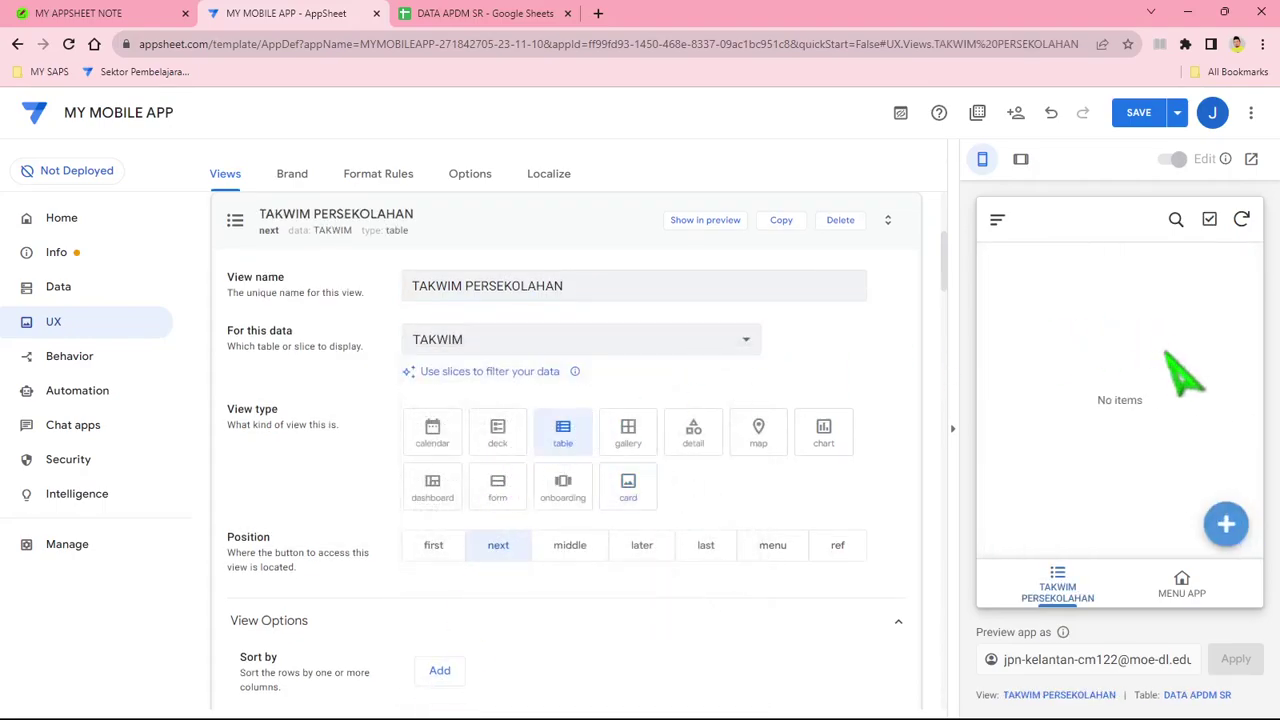
{"action": "left_click", "coordinate": [1157, 115]}
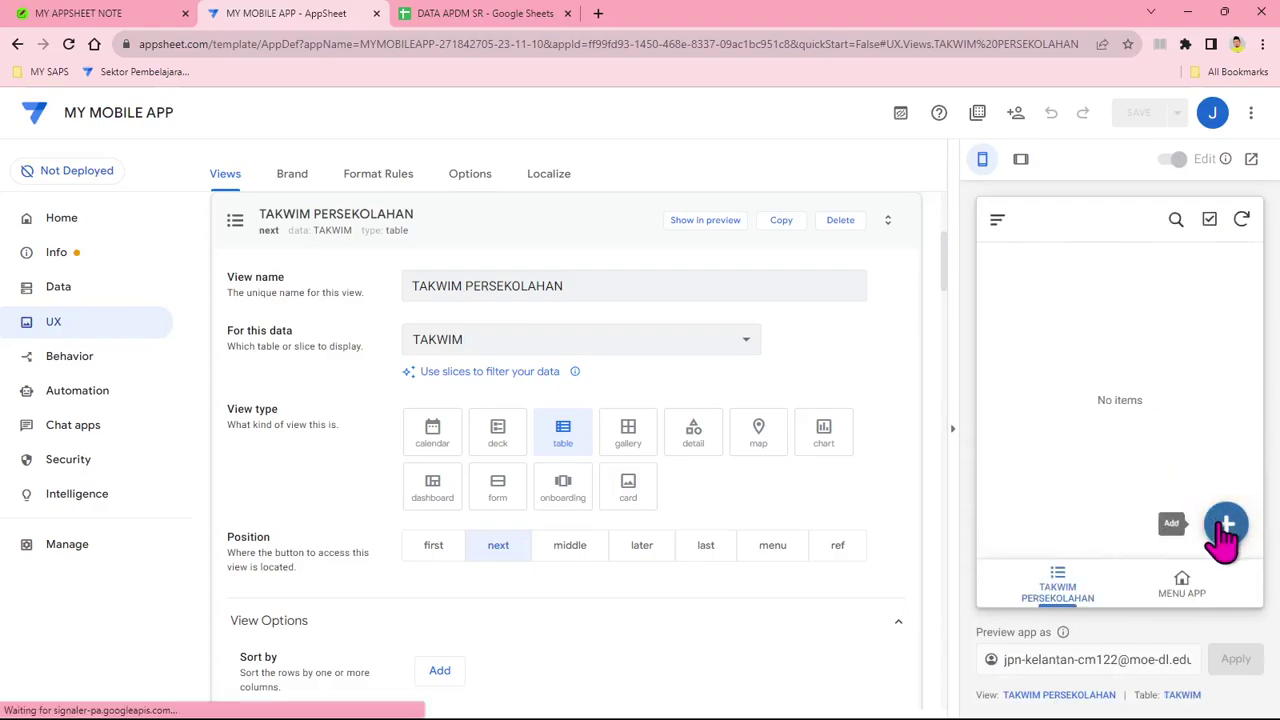
Step: Start a new TAKWIM entry in the app preview with UNIT PENTADBIRAN and PERKARA BENGKELGOOGLE MEET
{"action": "left_click", "coordinate": [1222, 527]}
{"action": "left_click", "coordinate": [1090, 470]}
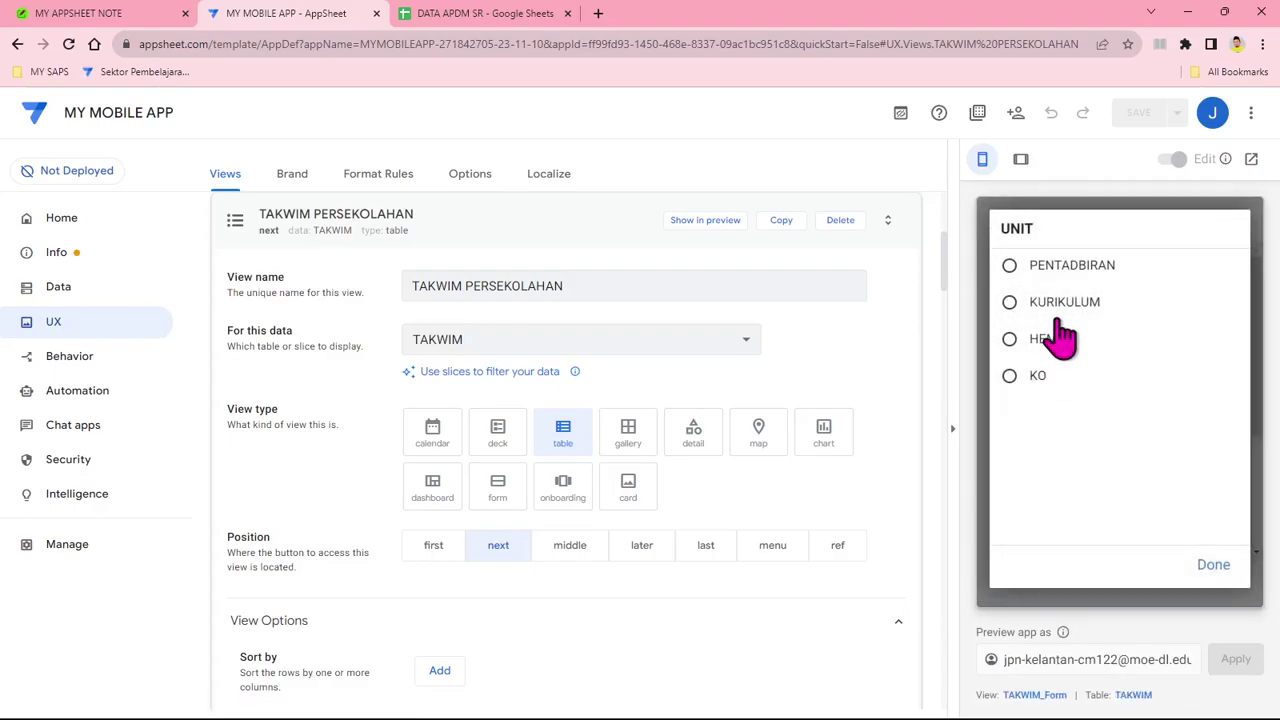
{"action": "left_click", "coordinate": [1085, 265]}
{"action": "scroll", "coordinate": [1262, 380], "scroll_direction": "down", "scroll_amount": 2}
{"action": "left_click", "coordinate": [1048, 395]}
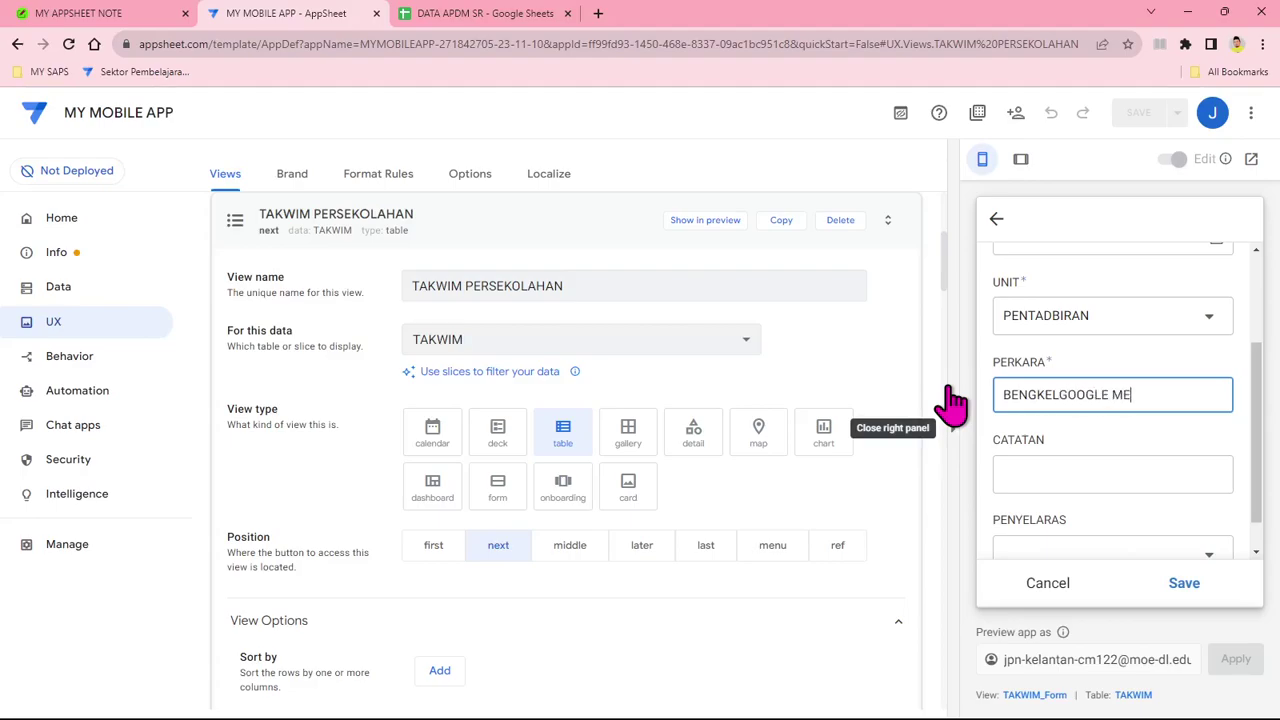
Step: Fill CATATAN with lines TAJUK - BENGKEL, TARIKH - 18/11/2023, MASA - 9.30 PAGI, HARI - SABTU and SASARAN - SEMUA GURU
{"action": "left_click", "coordinate": [1063, 476]}
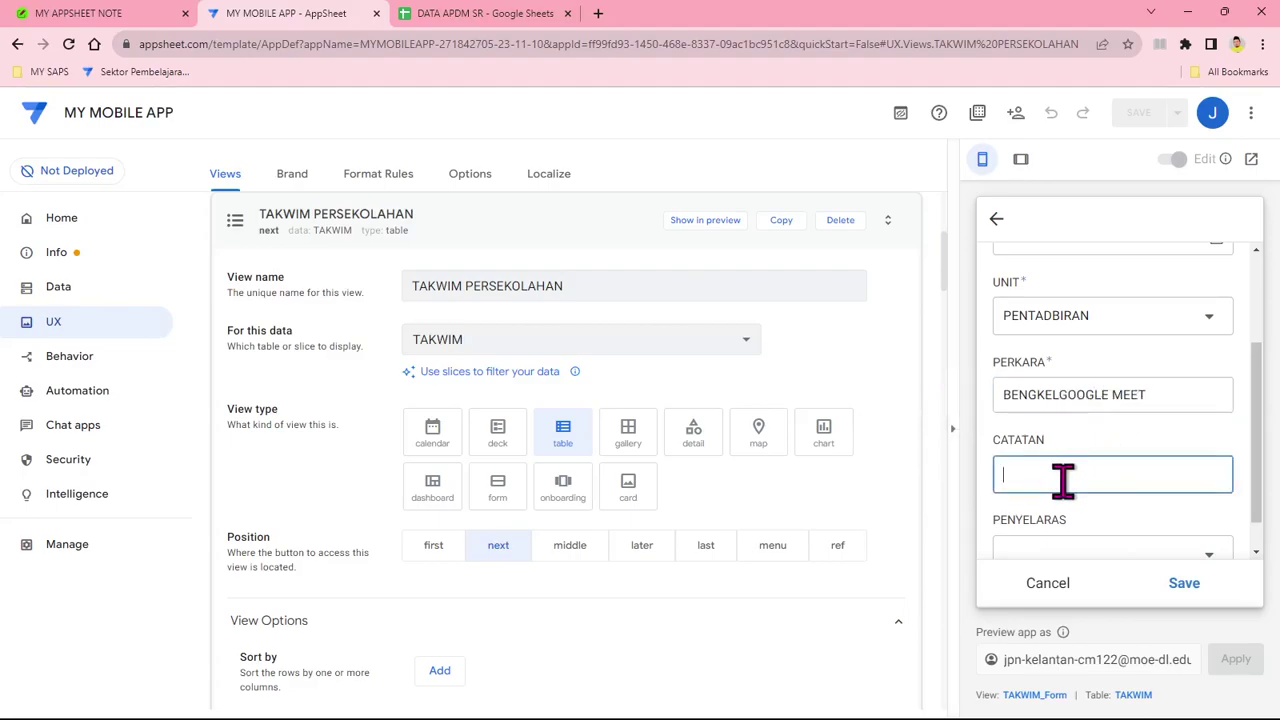
{"action": "left_click_drag", "start_coordinate": [1262, 395], "coordinate": [1262, 440]}
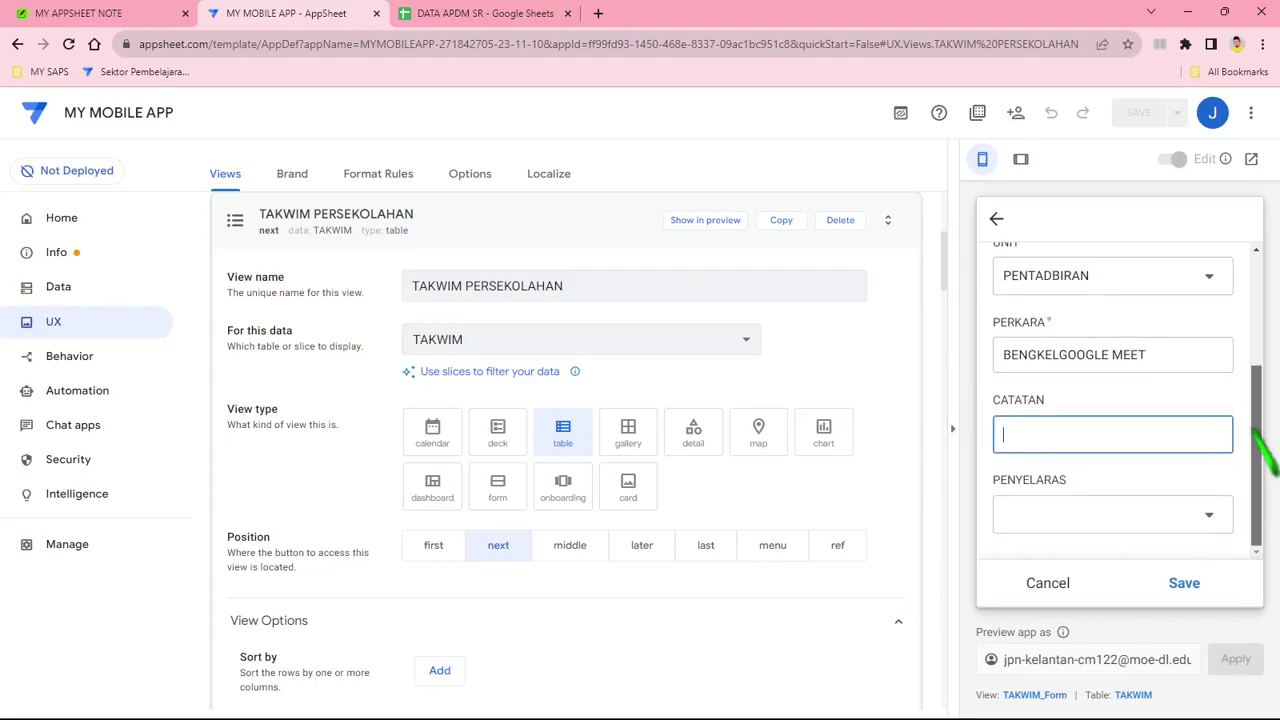
{"action": "type", "text": "TA"}
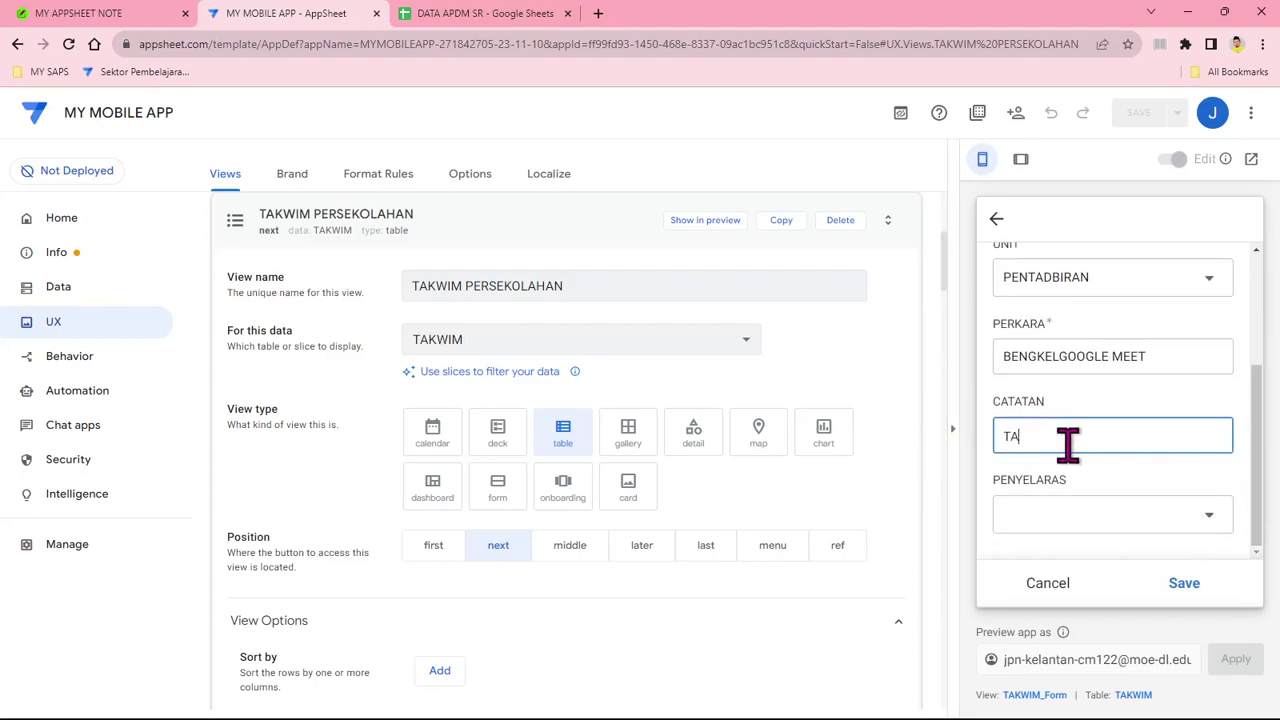
{"action": "type", "text": "JUK"}
{"action": "key", "text": "Return"}
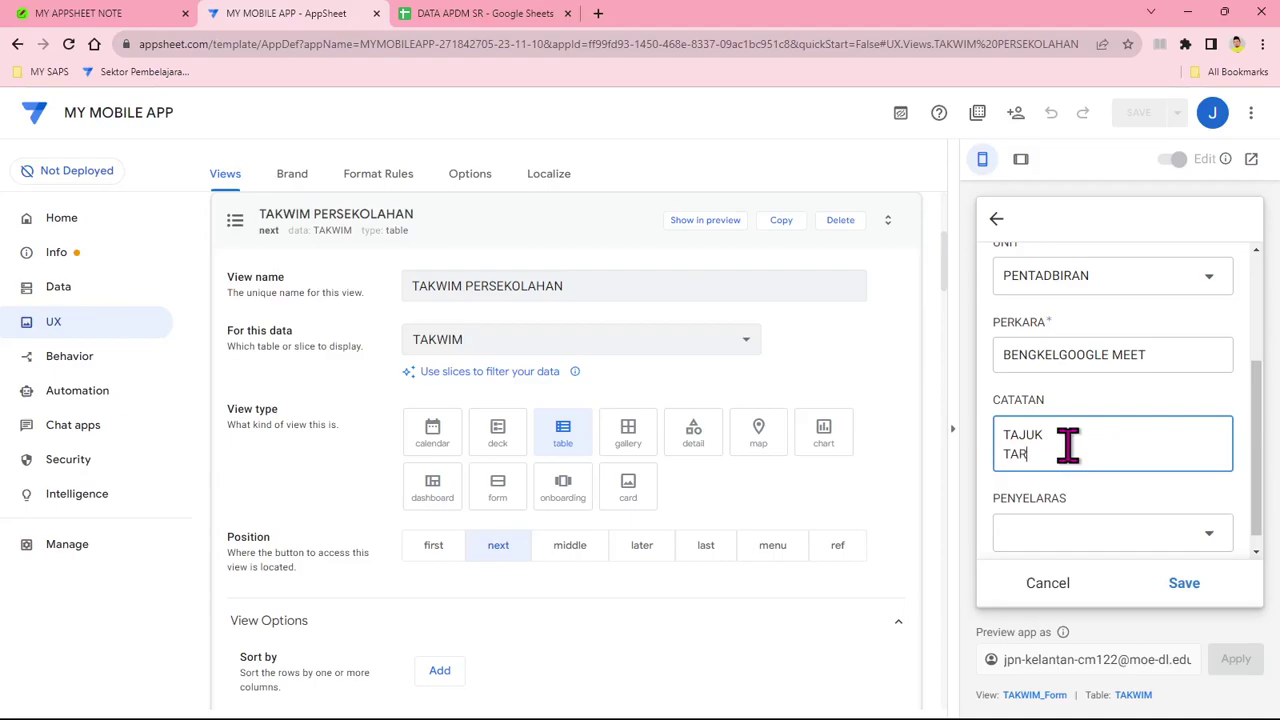
{"action": "type", "text": "TARIKH"}
{"action": "key", "text": "Return"}
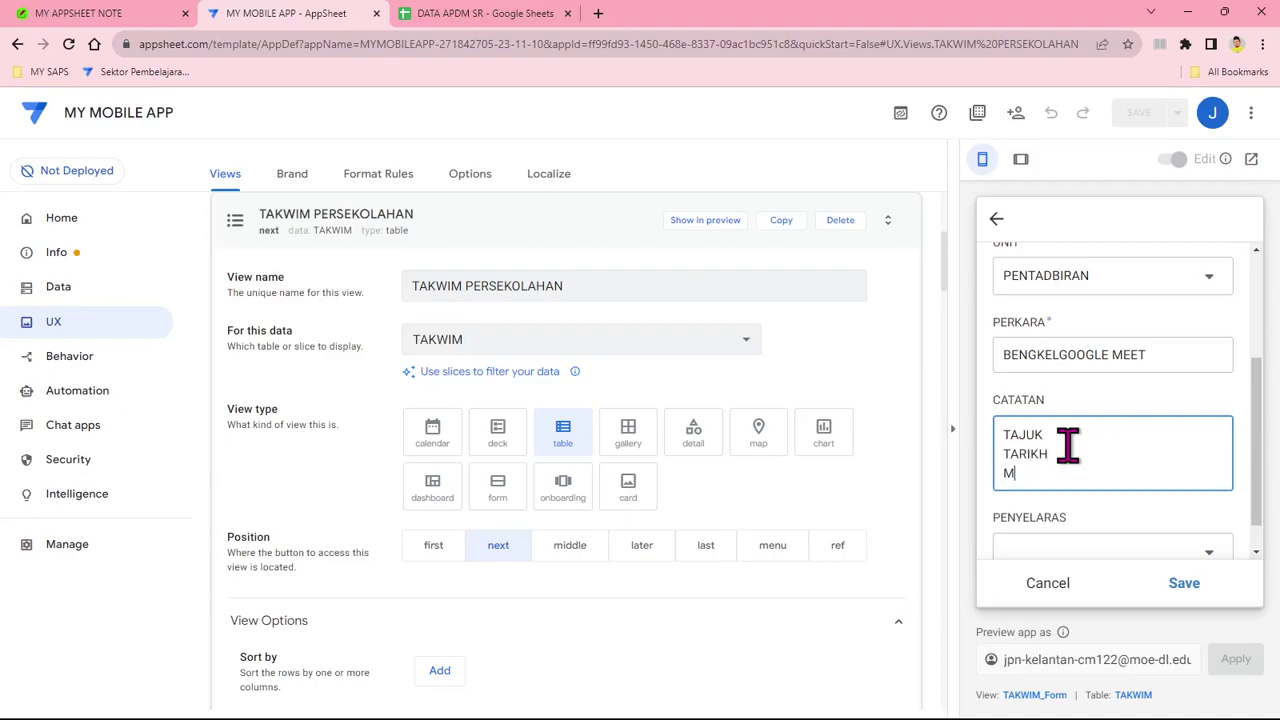
{"action": "type", "text": "MASA"}
{"action": "key", "text": "Return"}
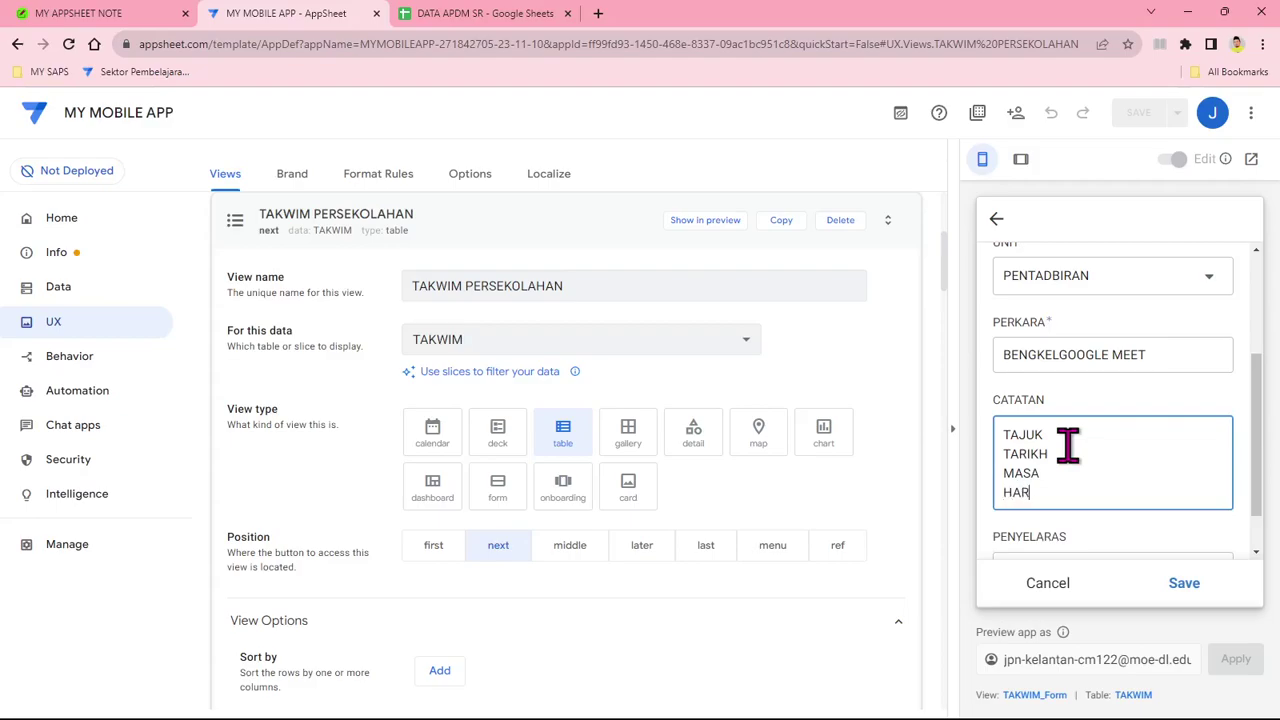
{"action": "type", "text": "HARI"}
{"action": "key", "text": "Return"}
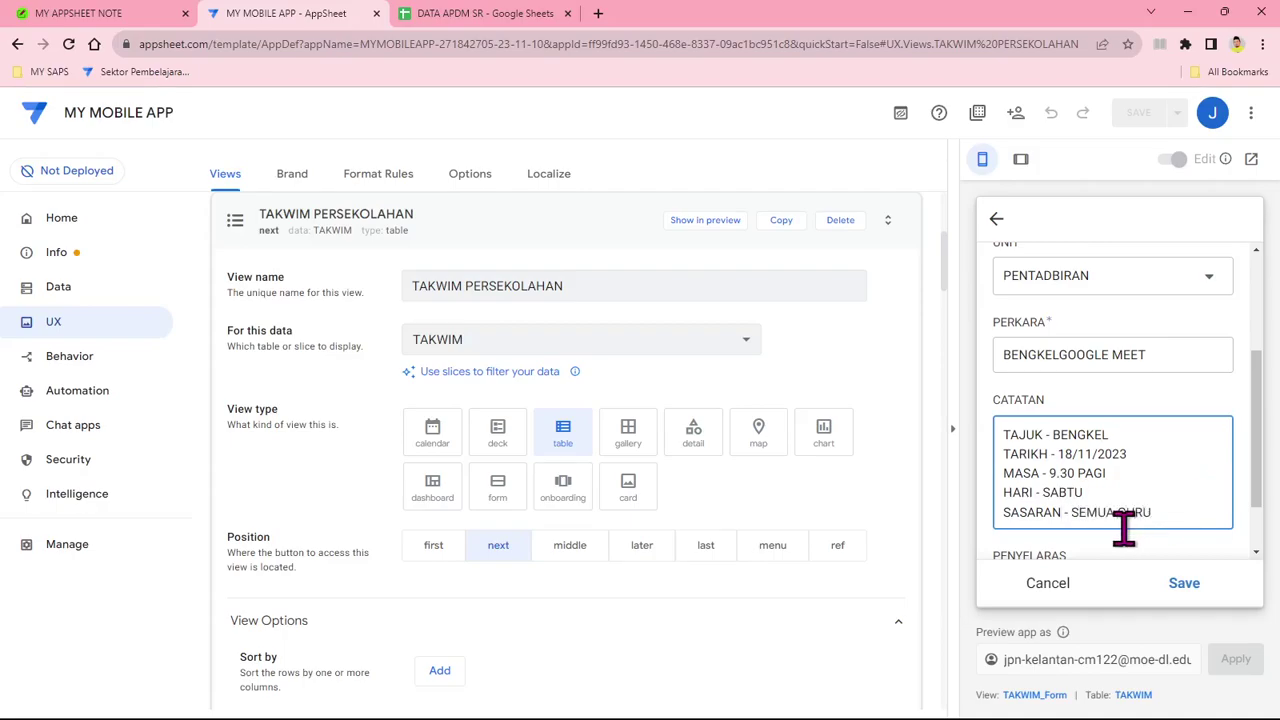
Step: Set the entry's TARIKH to 18/11/2023 using the date picker
{"action": "scroll", "coordinate": [1140, 360], "scroll_direction": "up", "scroll_amount": 3}
{"action": "left_click", "coordinate": [1215, 389]}
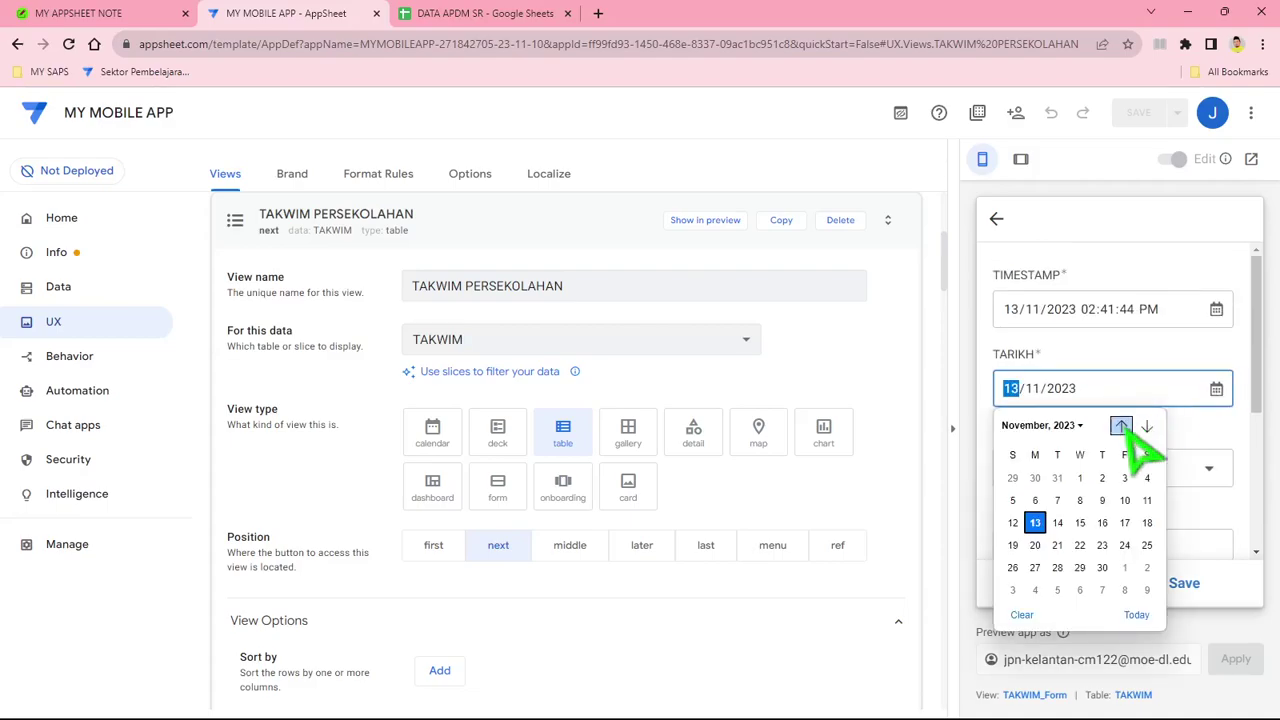
{"action": "left_click", "coordinate": [1148, 523]}
Step: Choose a teacher as PENYELARAS, save the entry and show the TAKWIM PERSEKOLAHAN view in the preview
{"action": "scroll", "coordinate": [1190, 465], "scroll_direction": "down", "scroll_amount": 1}
{"action": "scroll", "coordinate": [1123, 508], "scroll_direction": "down", "scroll_amount": 2}
{"action": "left_click", "coordinate": [1123, 518]}
{"action": "left_click", "coordinate": [1096, 328]}
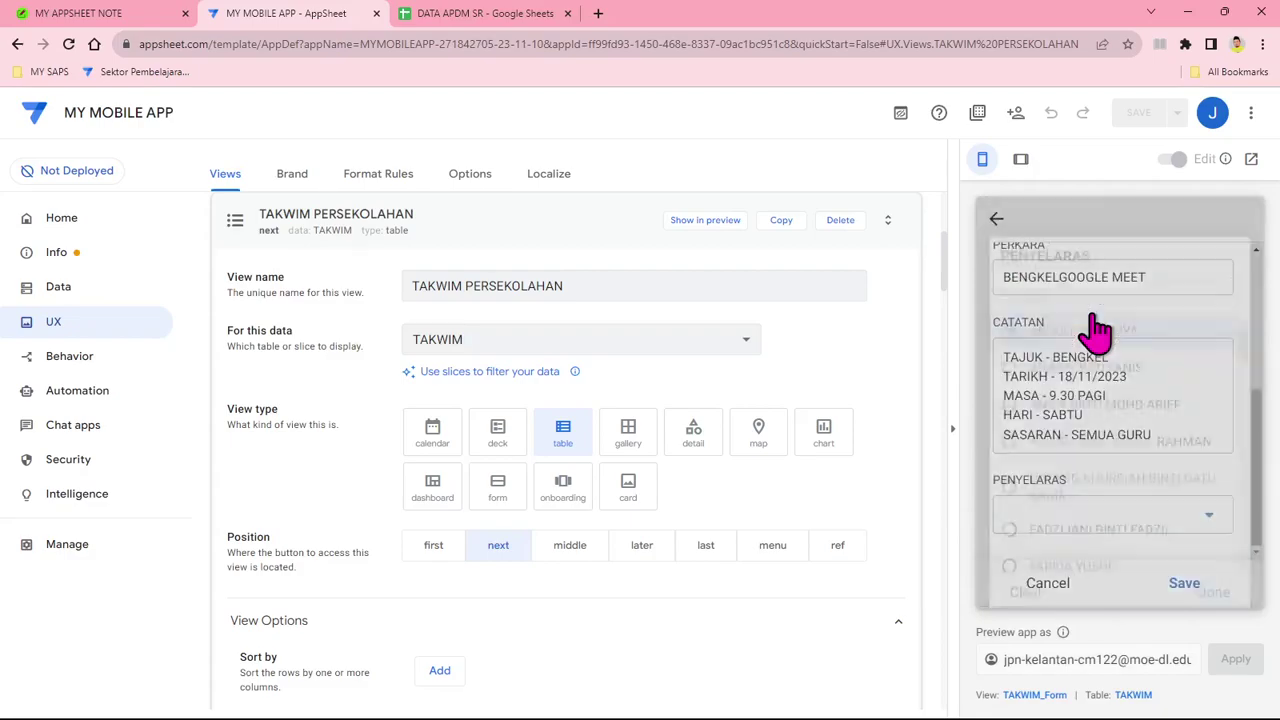
{"action": "left_click", "coordinate": [1190, 585]}
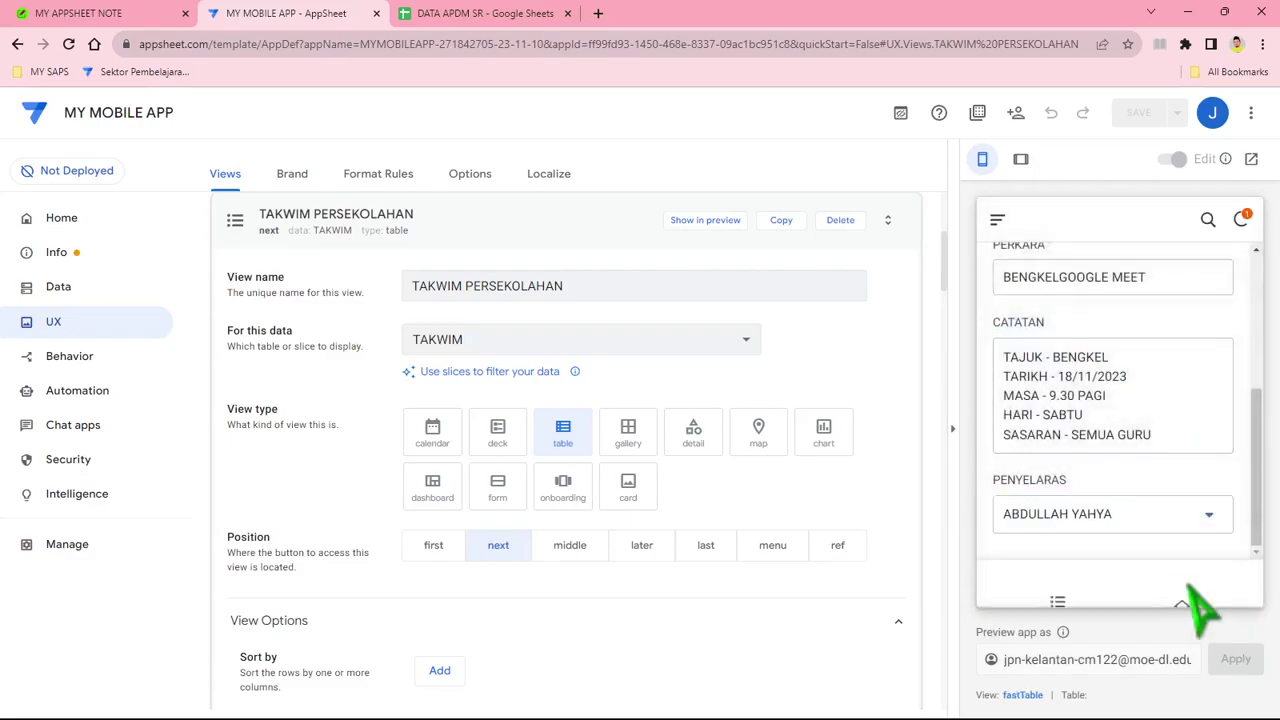
{"action": "left_click", "coordinate": [1075, 592]}
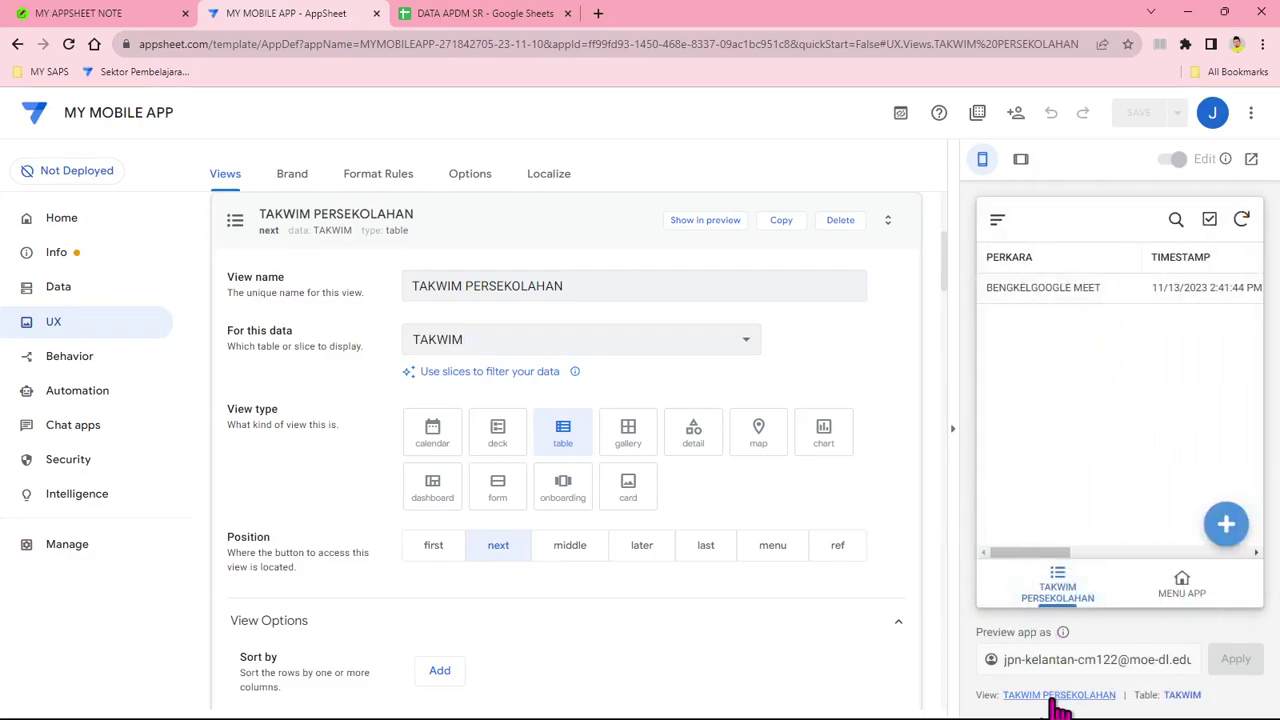
Step: Set the TAKWIM PERSEKOLAHAN column order to TARIKH, UNIT and PERKARA, and save the app
{"action": "scroll", "coordinate": [846, 614], "scroll_direction": "down", "scroll_amount": 5}
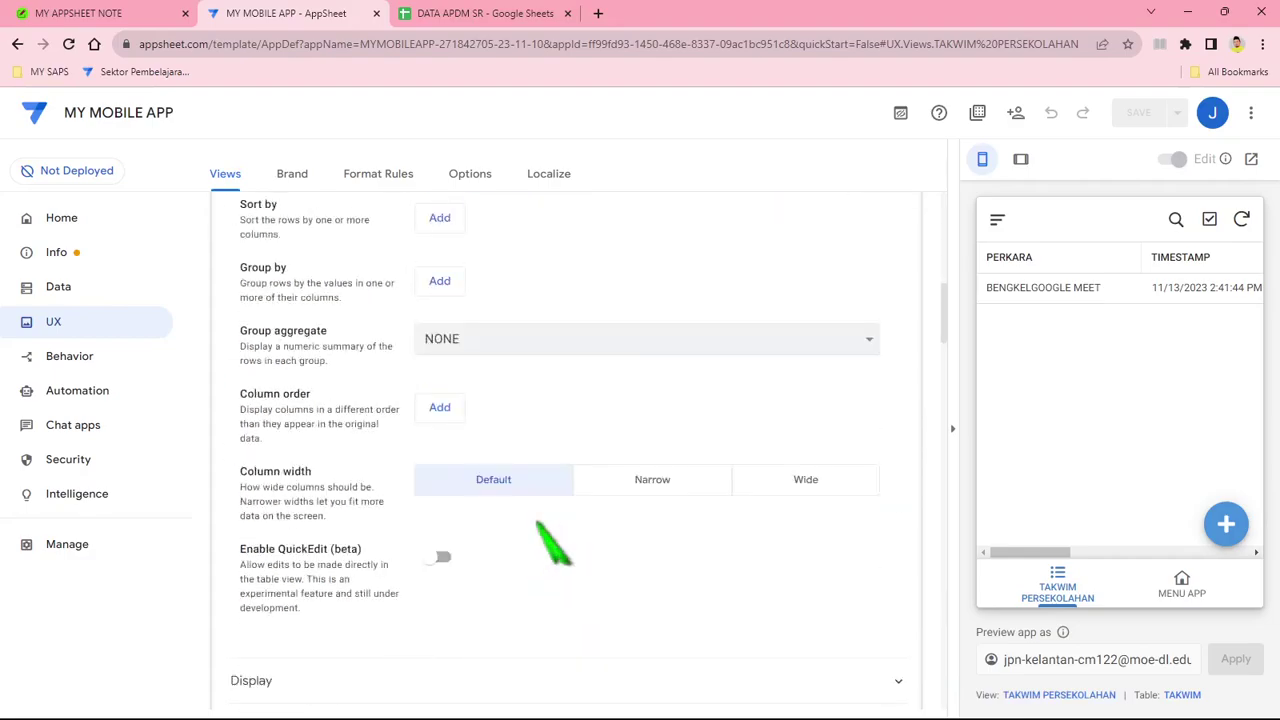
{"action": "left_click", "coordinate": [441, 409]}
{"action": "left_click", "coordinate": [468, 407]}
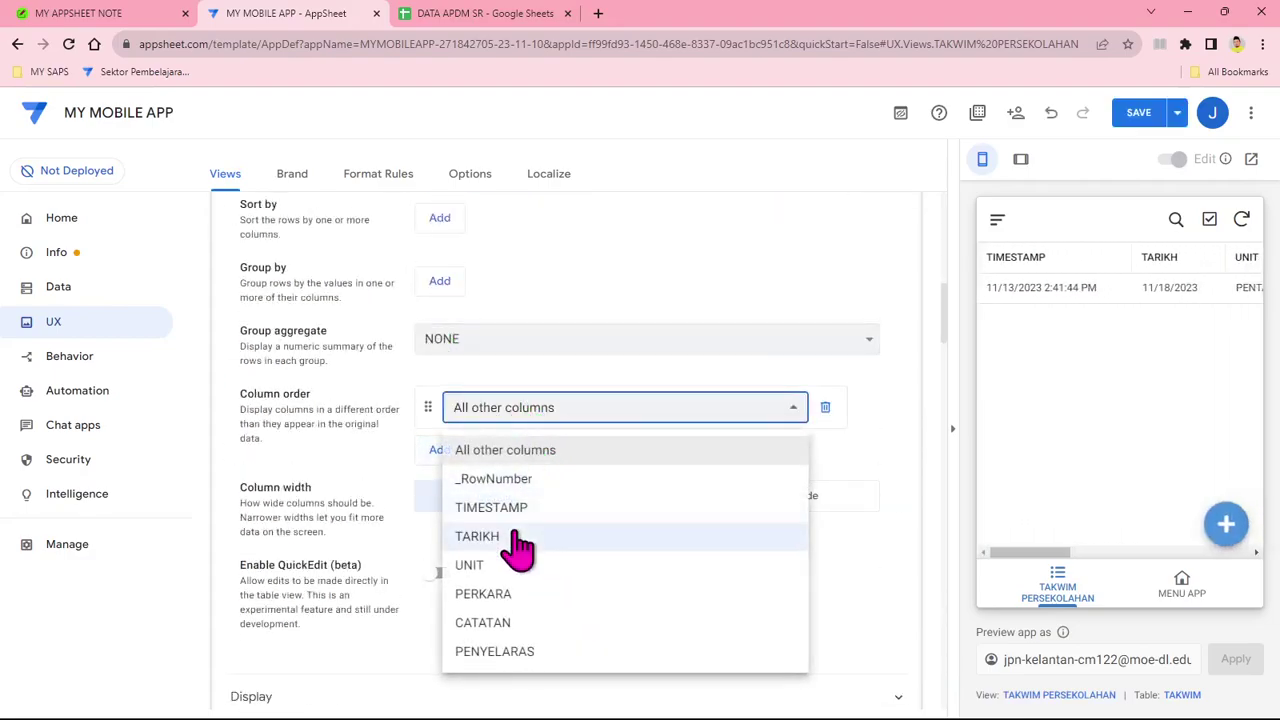
{"action": "left_click", "coordinate": [520, 545]}
{"action": "left_click", "coordinate": [441, 449]}
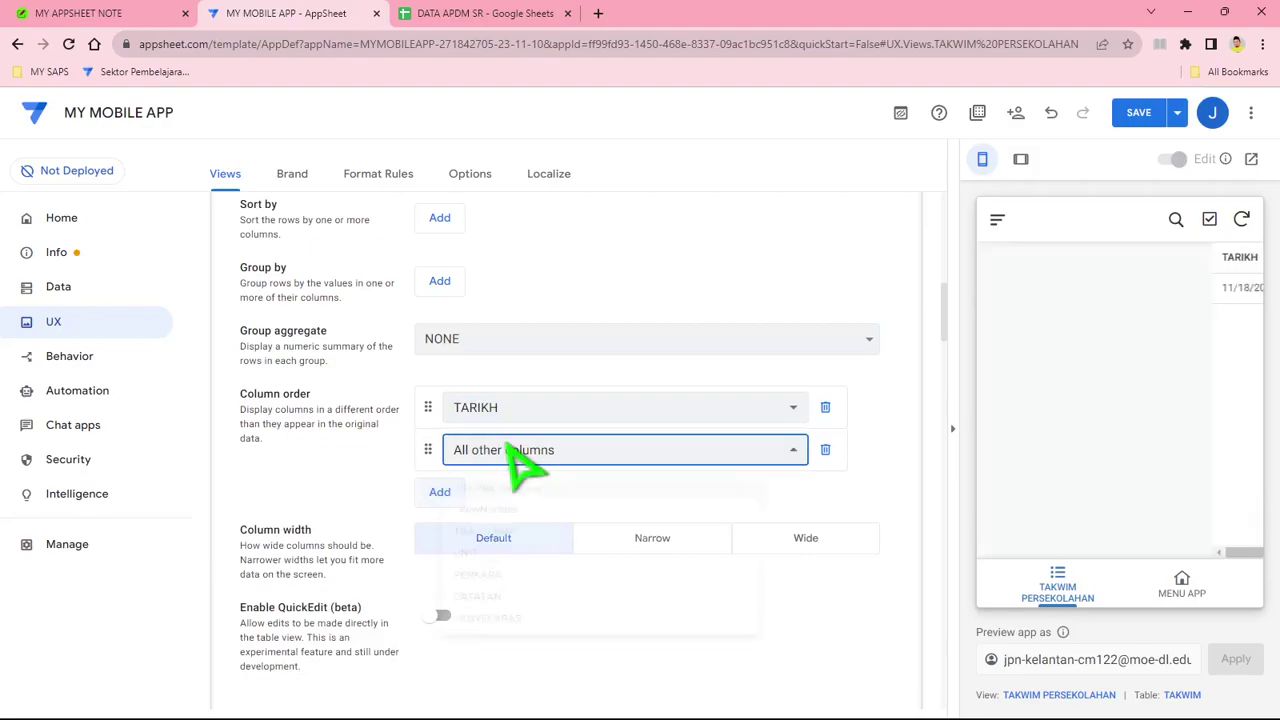
{"action": "left_click", "coordinate": [507, 580]}
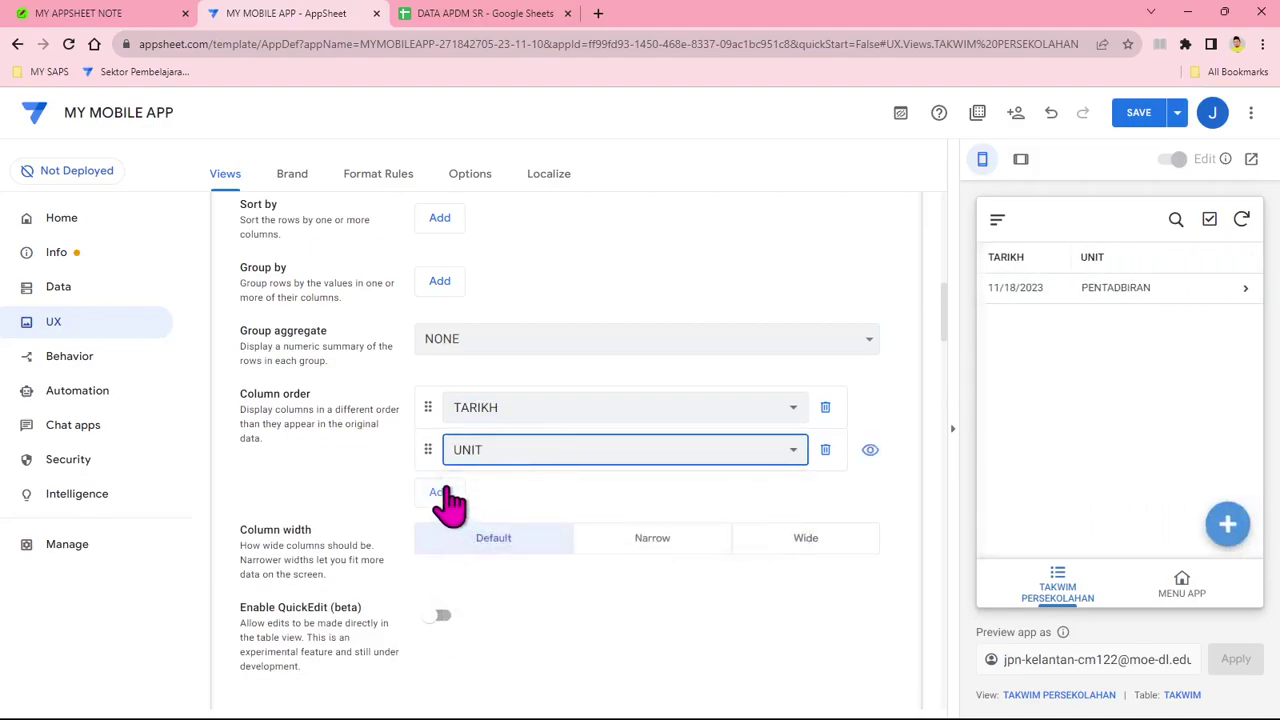
{"action": "left_click", "coordinate": [443, 493]}
{"action": "left_click", "coordinate": [556, 498]}
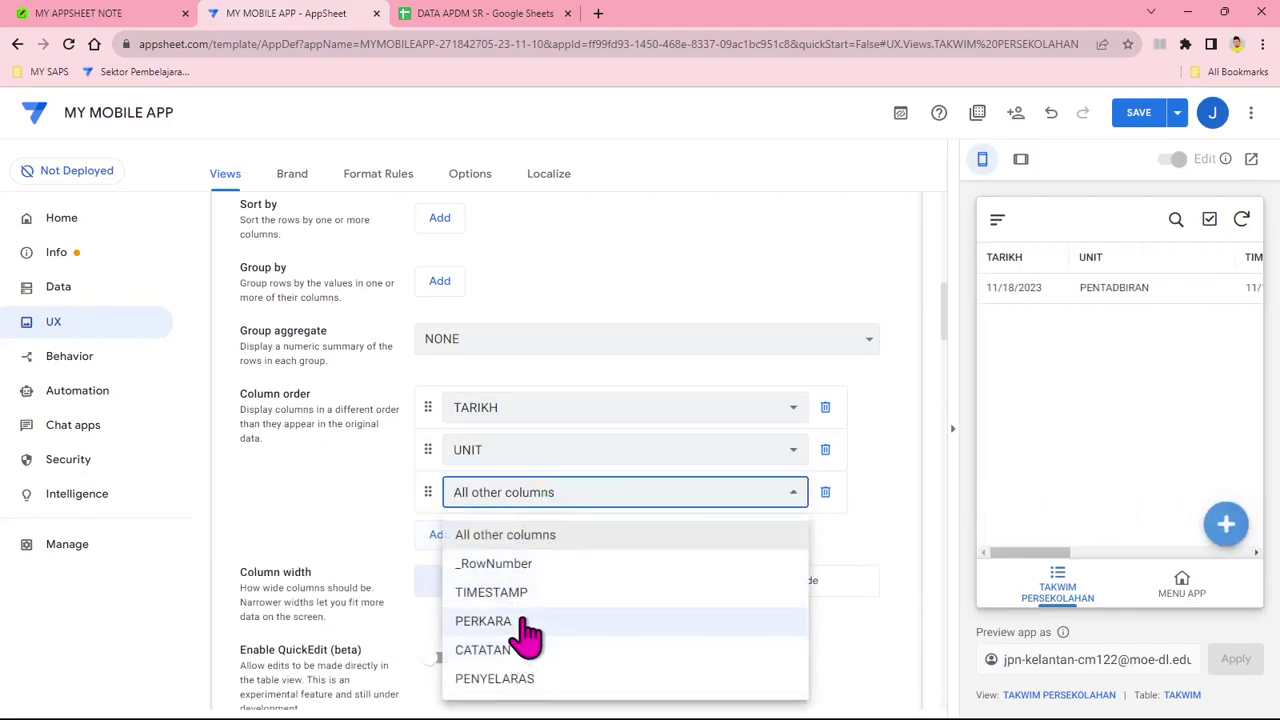
{"action": "left_click", "coordinate": [522, 628]}
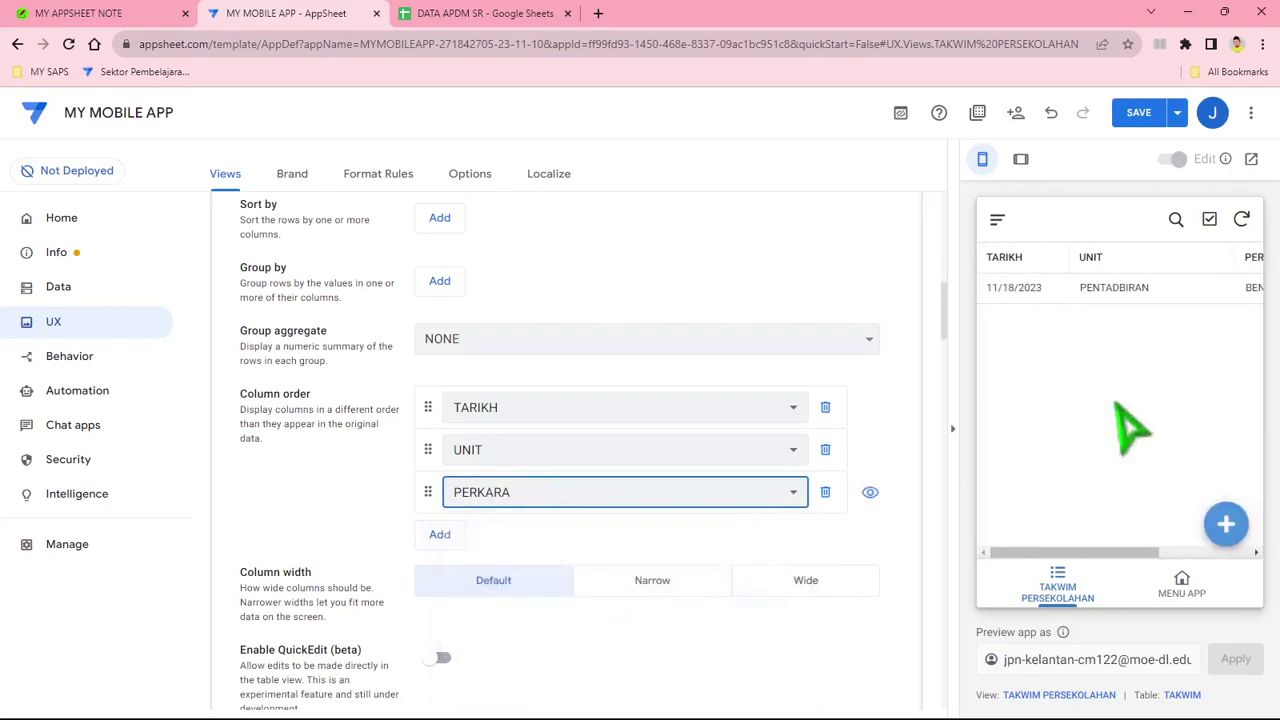
{"action": "left_click", "coordinate": [1140, 114]}
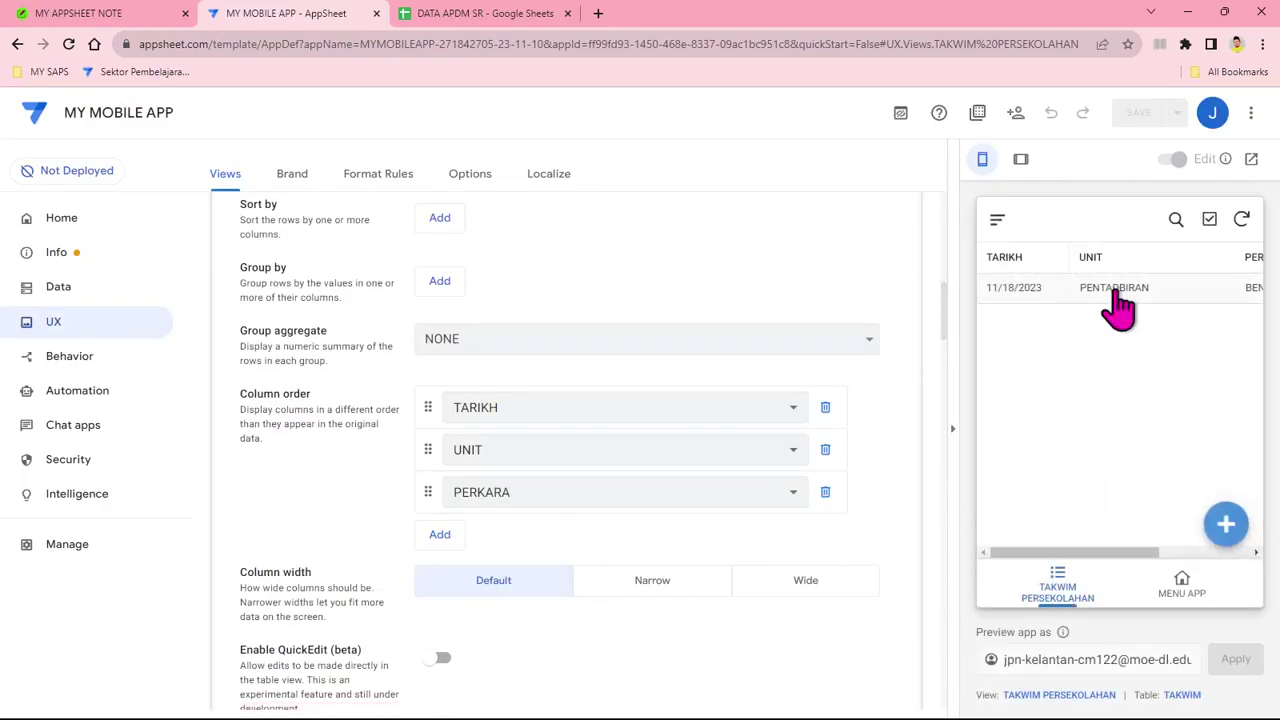
Step: Open the TAKWIM_Detail view from the entry's preview, set its display mode to Side-by-side and save the app
{"action": "left_click", "coordinate": [1112, 293]}
{"action": "scroll", "coordinate": [1172, 470], "scroll_direction": "down", "scroll_amount": 3}
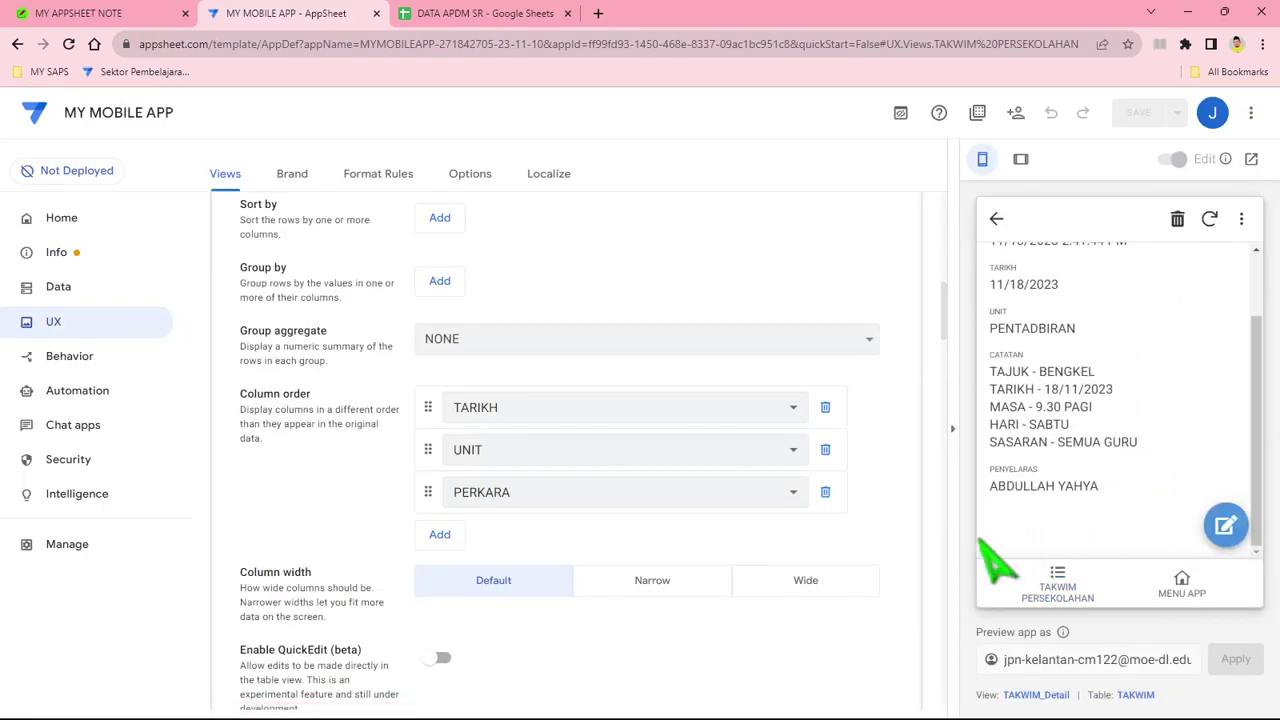
{"action": "left_click", "coordinate": [1036, 697]}
{"action": "left_click", "coordinate": [826, 312]}
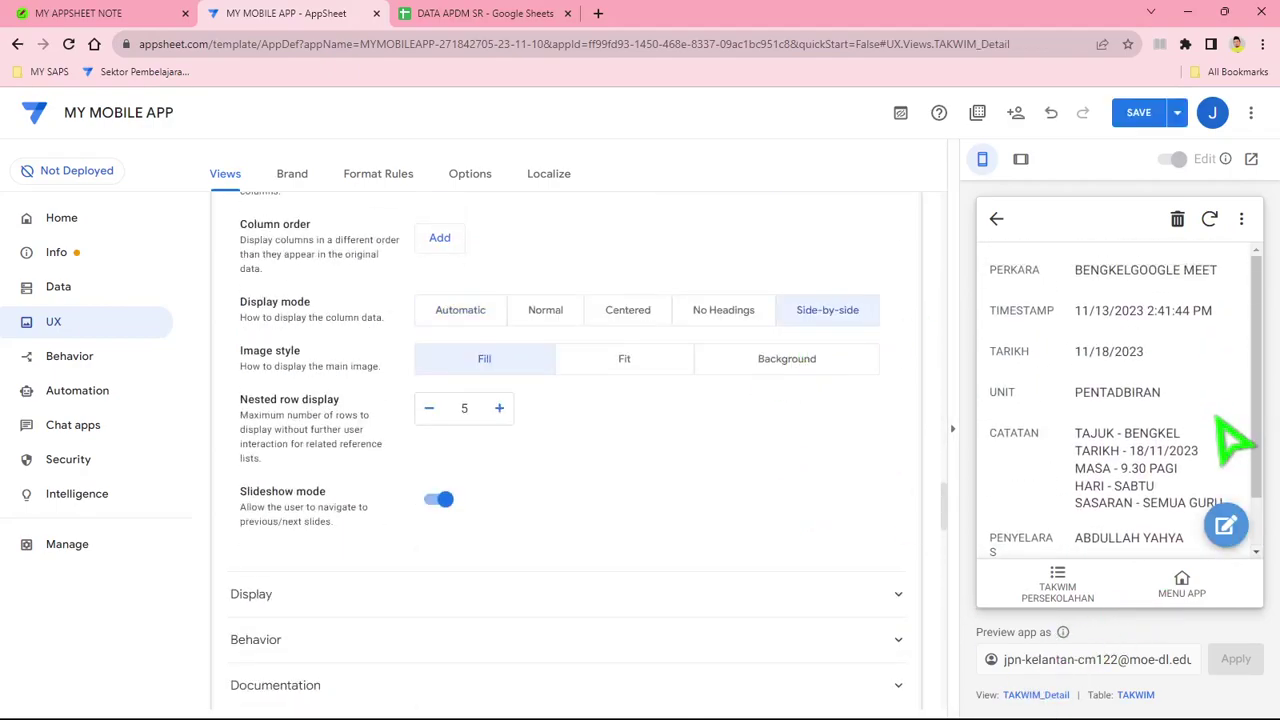
{"action": "scroll", "coordinate": [1236, 440], "scroll_direction": "down", "scroll_amount": 1}
{"action": "scroll", "coordinate": [1236, 440], "scroll_direction": "up", "scroll_amount": 1}
{"action": "left_click", "coordinate": [1140, 118]}
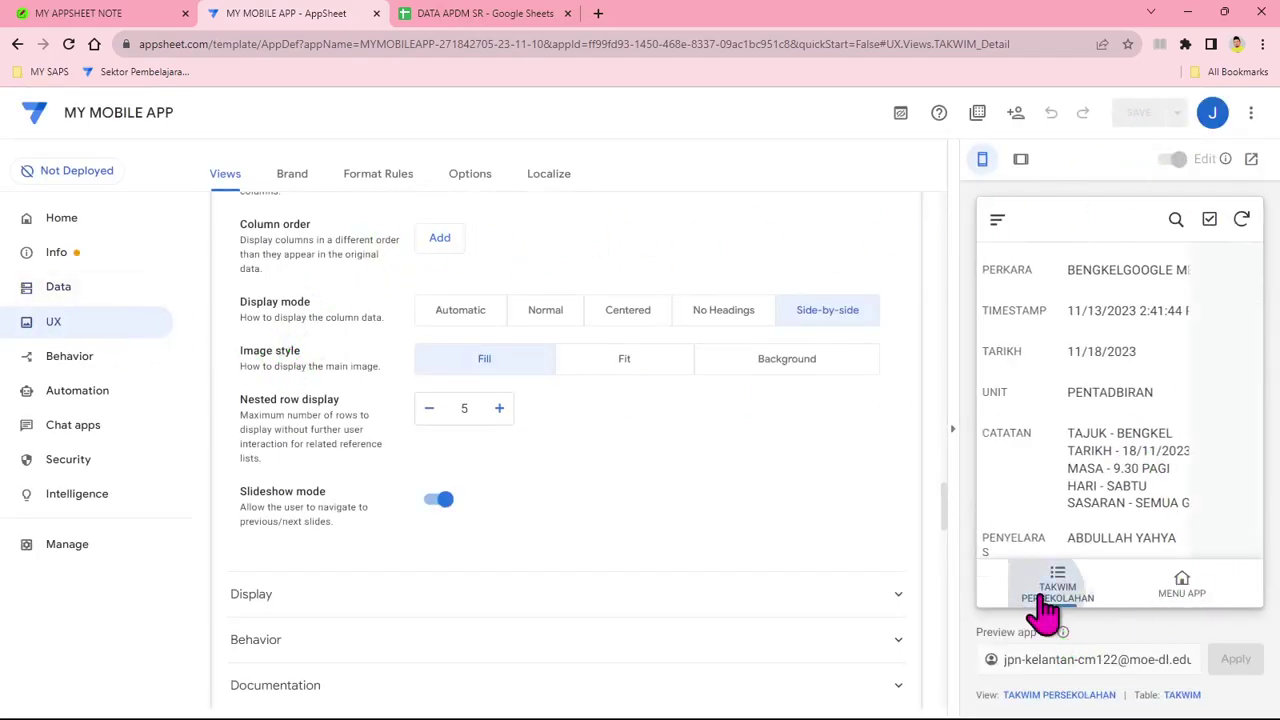
Step: Return the preview to TAKWIM PERSEKOLAHAN and narrow the UNIT column so more of PERKARA fits
{"action": "left_click", "coordinate": [1057, 582]}
{"action": "left_click_drag", "start_coordinate": [1128, 553], "coordinate": [1038, 556]}
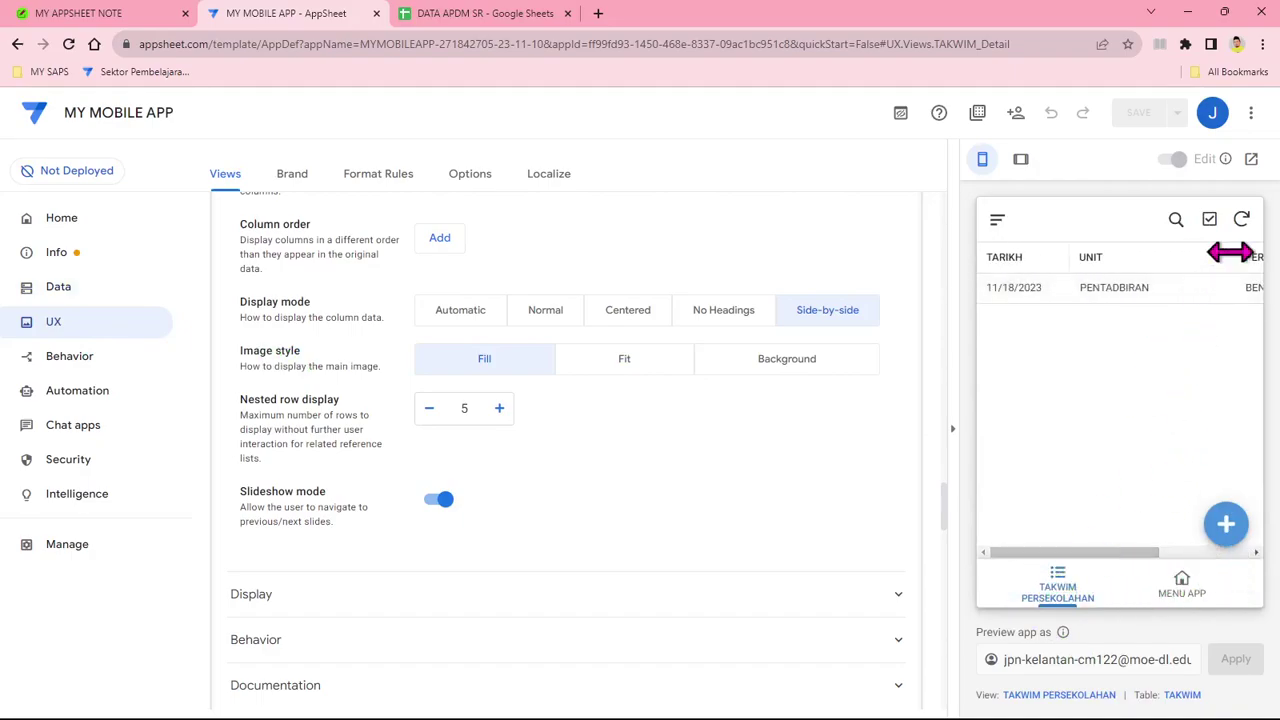
{"action": "left_click_drag", "start_coordinate": [1228, 253], "coordinate": [1166, 260]}
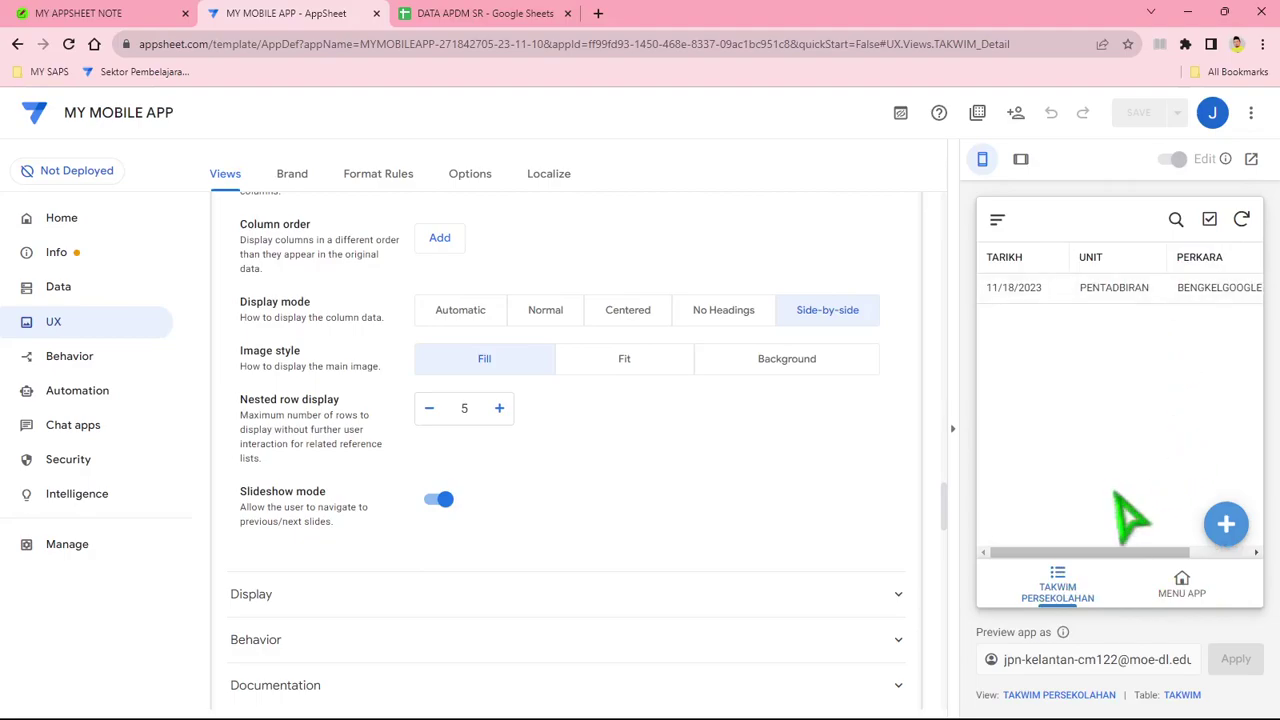
Step: Add a virtual column named TARIKH PROGRAM to the TAKWIM table
{"action": "left_click", "coordinate": [86, 290]}
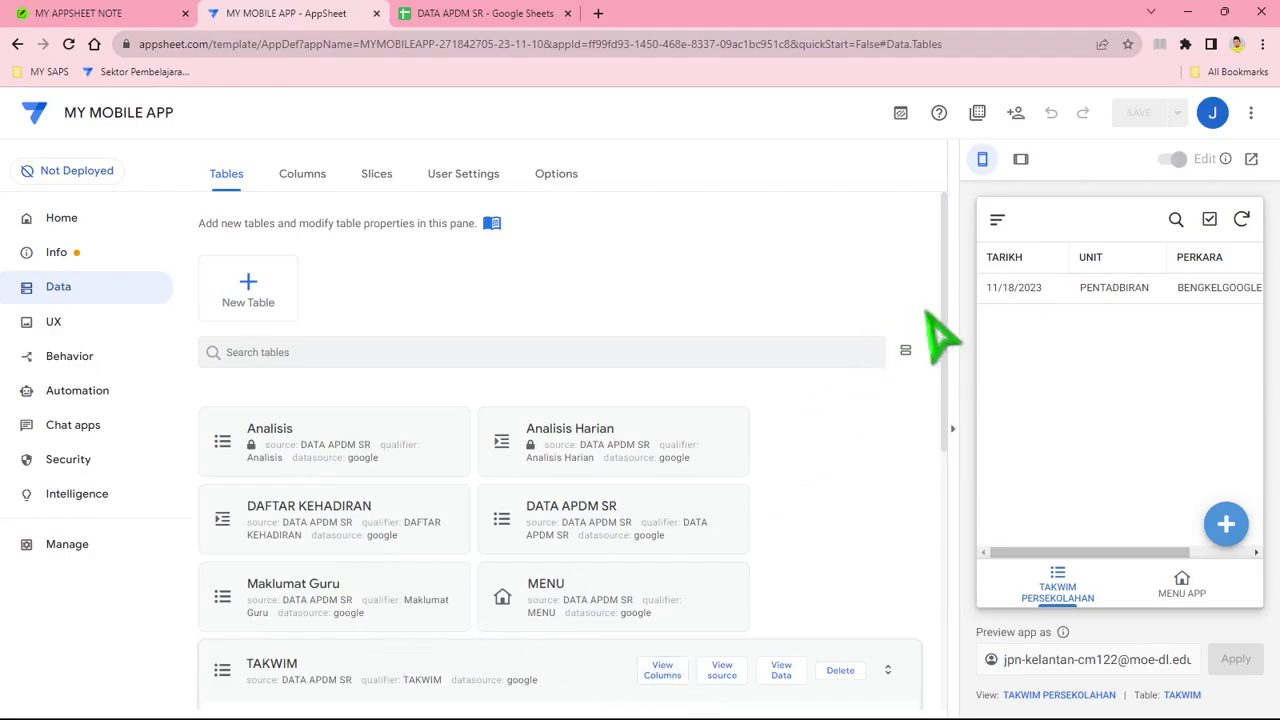
{"action": "scroll", "coordinate": [943, 440], "scroll_direction": "down", "scroll_amount": 3}
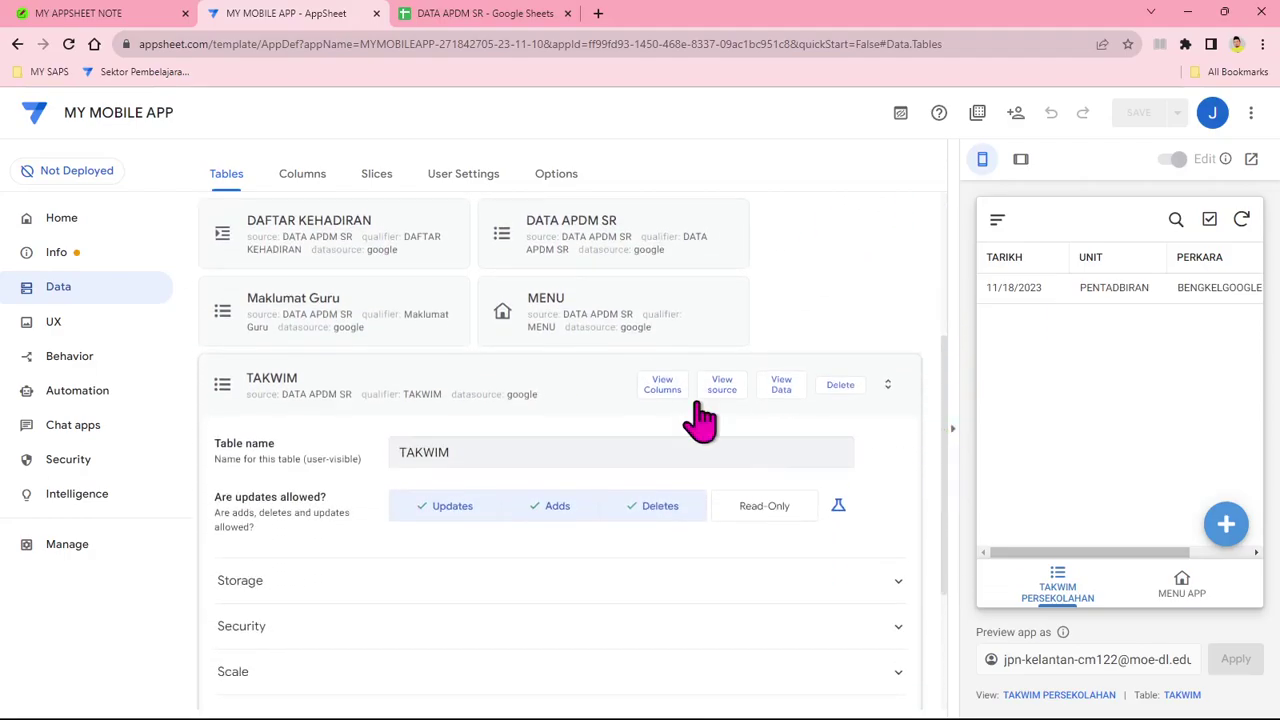
{"action": "left_click", "coordinate": [674, 405]}
{"action": "left_click", "coordinate": [752, 228]}
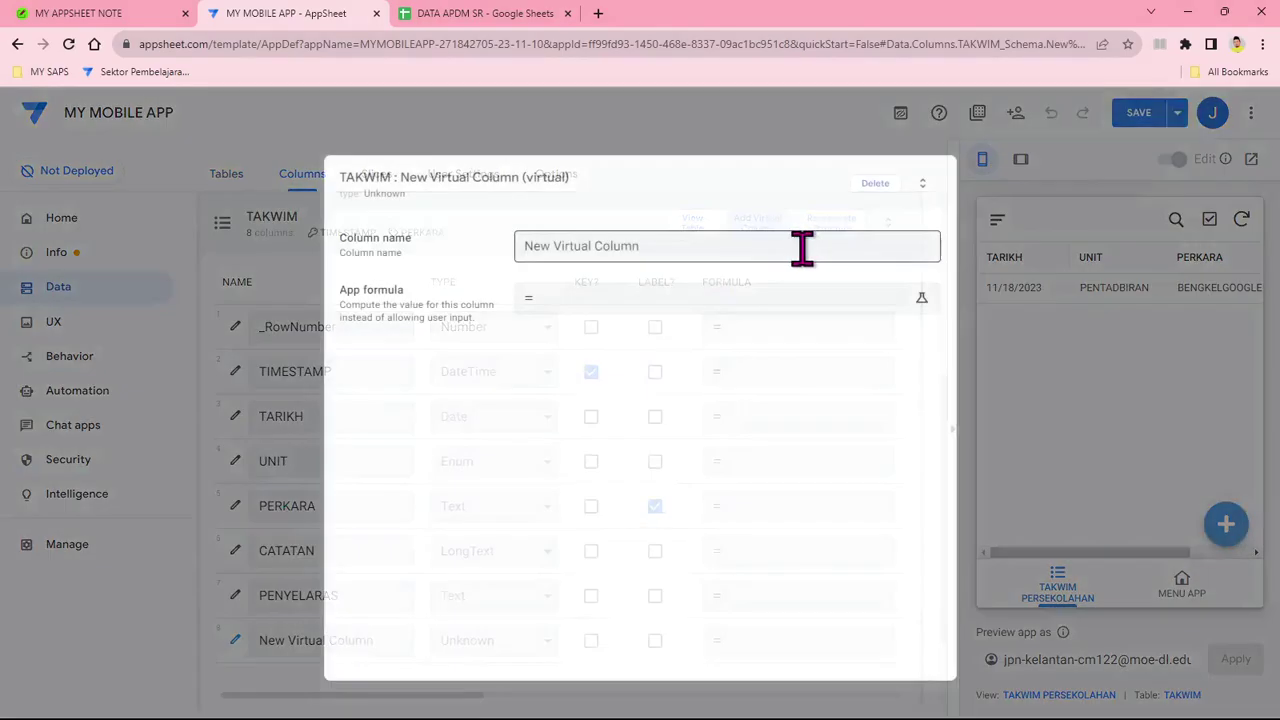
{"action": "type", "text": "TARIKH PROGRAM"}
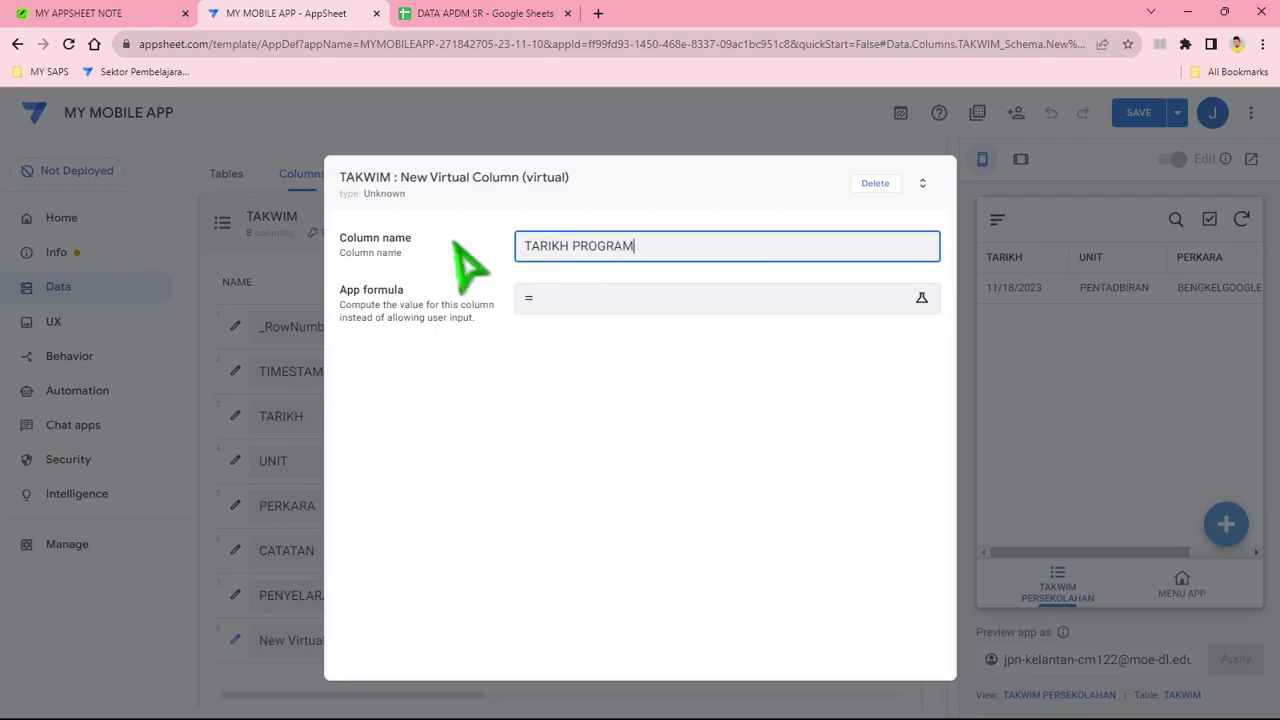
Step: Give TARIKH PROGRAM the app formula TEXT([TARIKH],"DD/MM/YYYY") and save the app
{"action": "left_click", "coordinate": [577, 300]}
{"action": "type", "text": "T"}
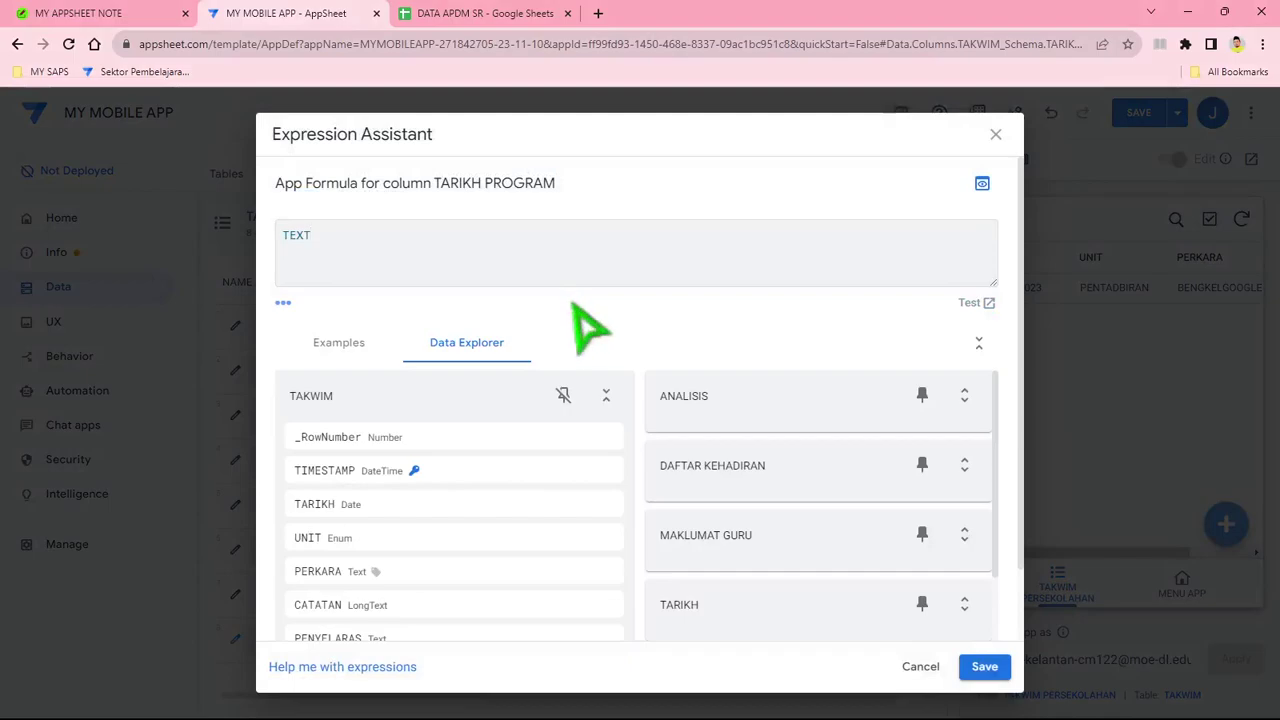
{"action": "type", "text": "EXT("}
{"action": "left_click", "coordinate": [598, 504]}
{"action": "type", "text": ",\"DD/MM/YYYY\")"}
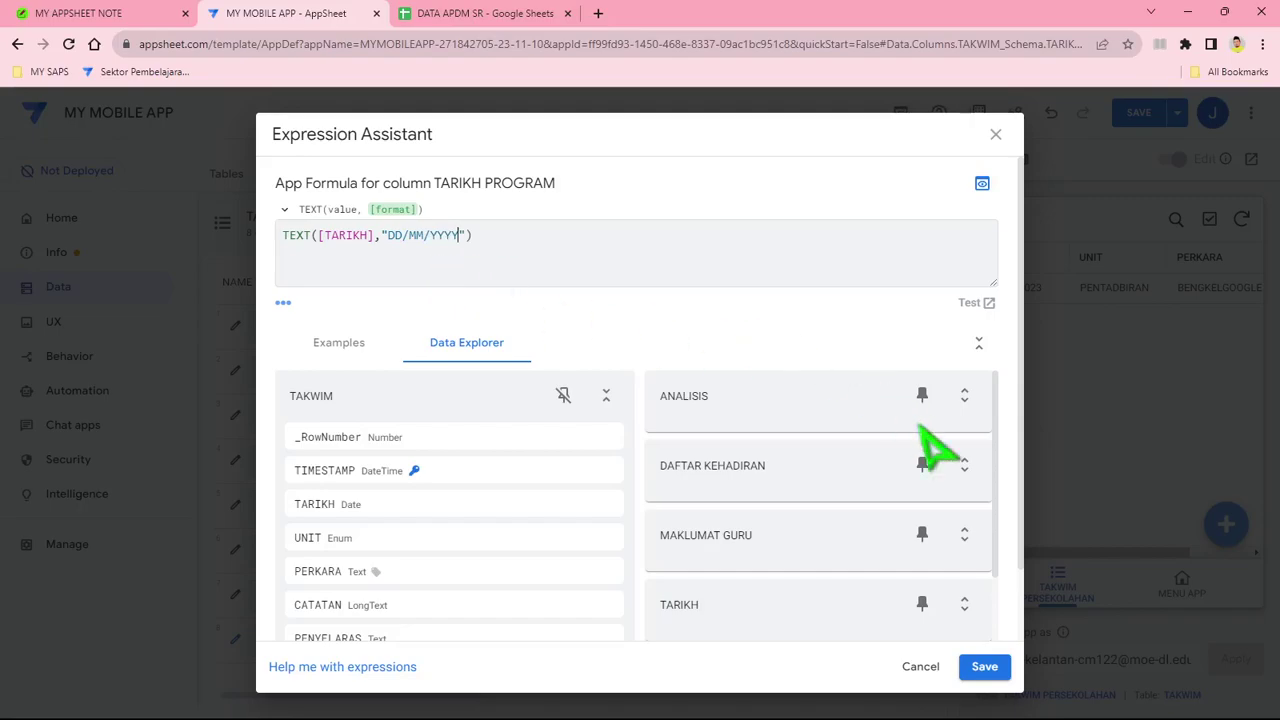
{"action": "left_click", "coordinate": [986, 667]}
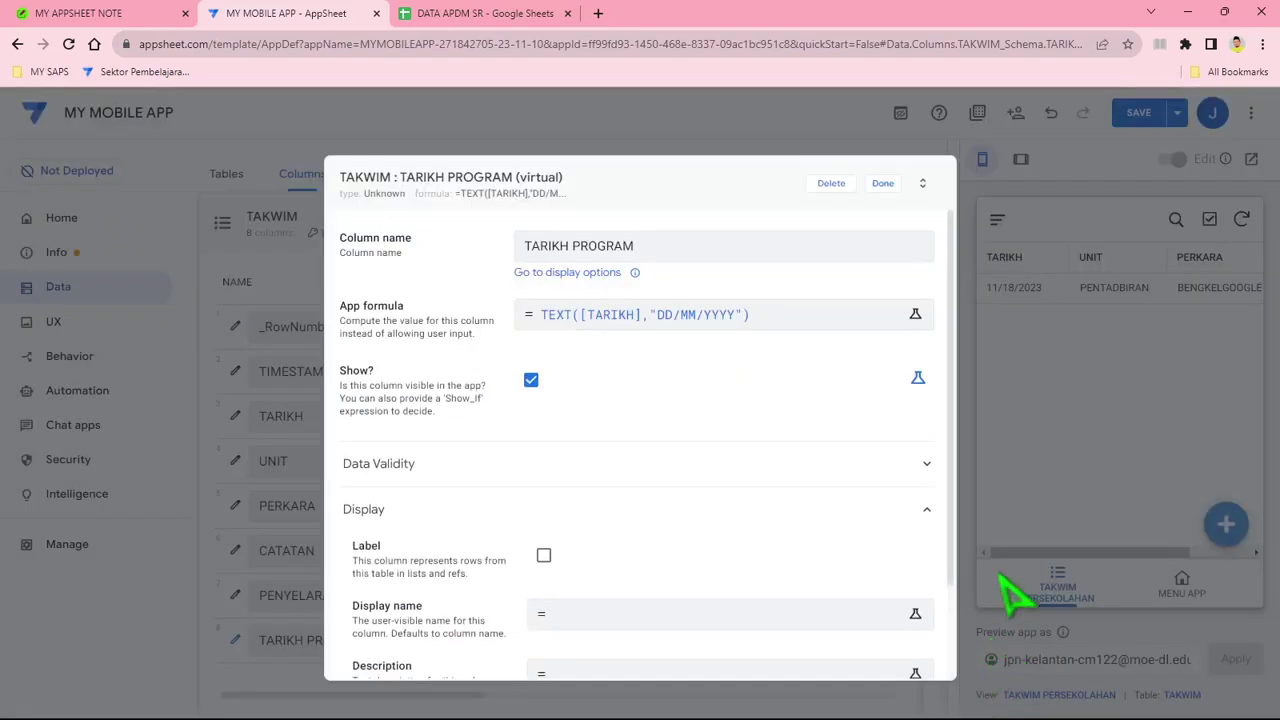
{"action": "left_click", "coordinate": [883, 183]}
{"action": "left_click", "coordinate": [1136, 113]}
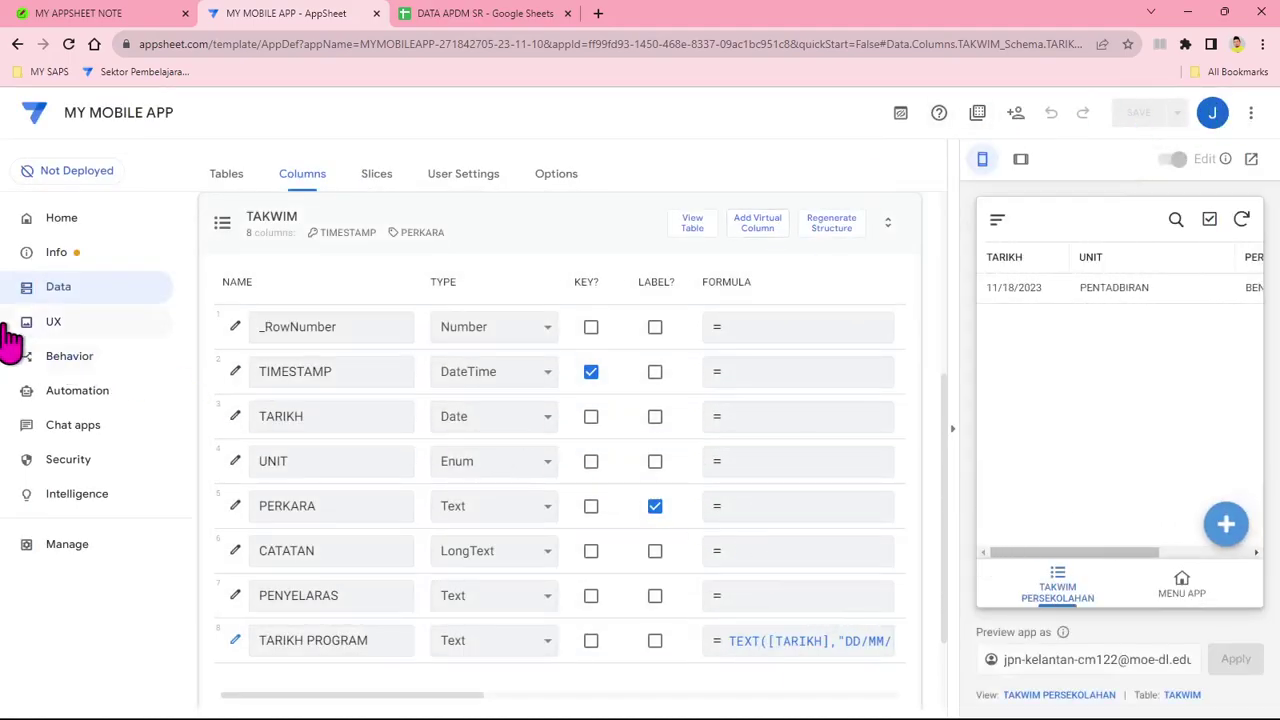
Step: Replace TARIKH with TARIKH PROGRAM as the first column in the TAKWIM PERSEKOLAHAN view's column order
{"action": "left_click", "coordinate": [45, 326]}
{"action": "scroll", "coordinate": [400, 471], "scroll_direction": "down", "scroll_amount": 6}
{"action": "scroll", "coordinate": [586, 500], "scroll_direction": "down", "scroll_amount": 4}
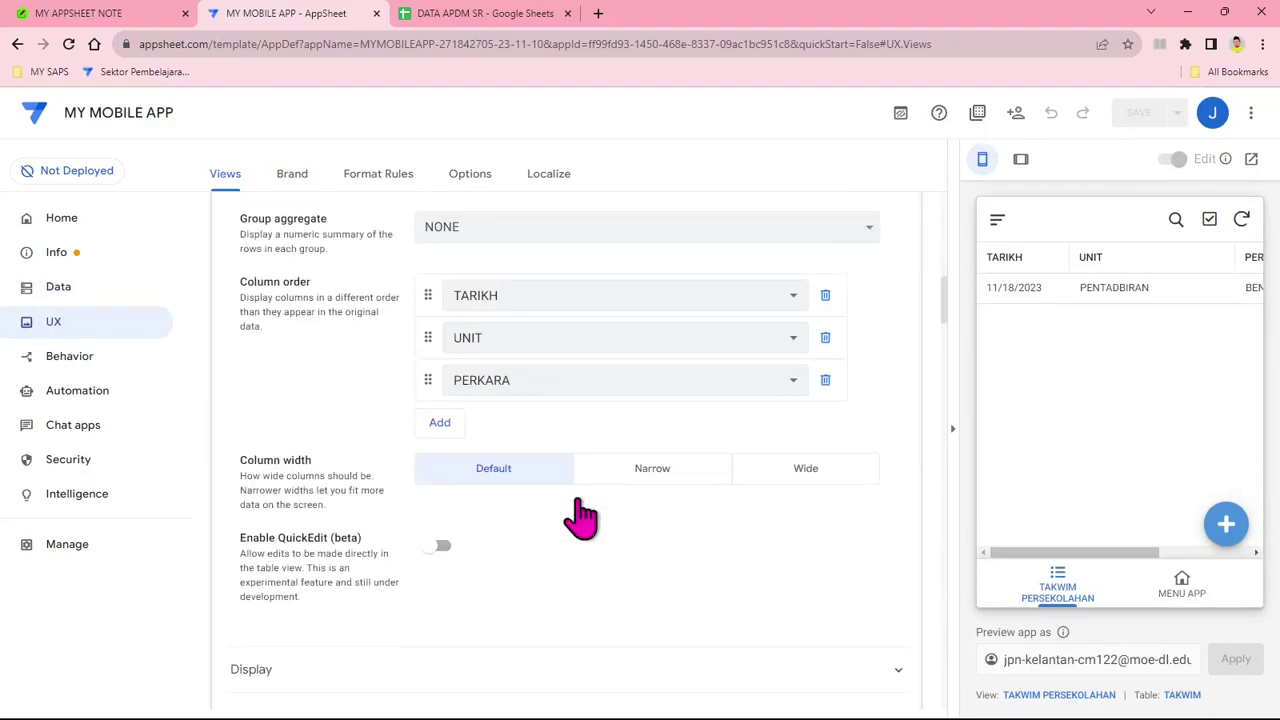
{"action": "left_click", "coordinate": [535, 296]}
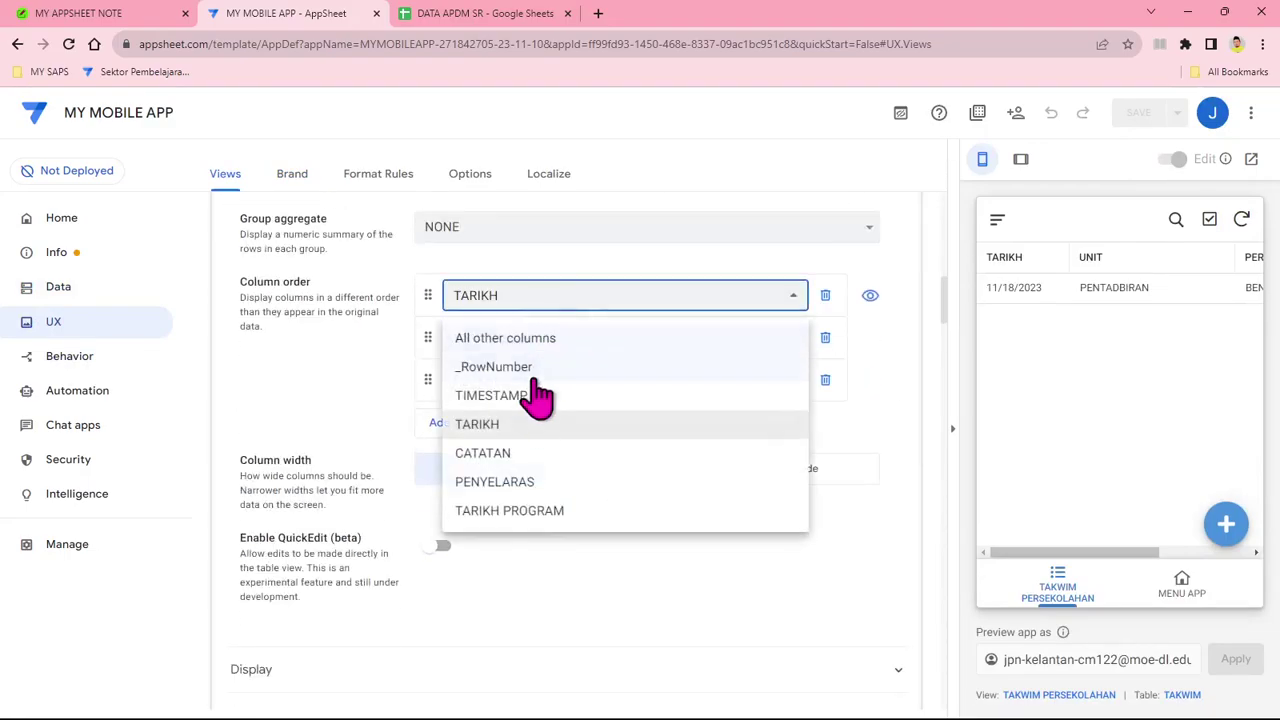
{"action": "left_click", "coordinate": [535, 512]}
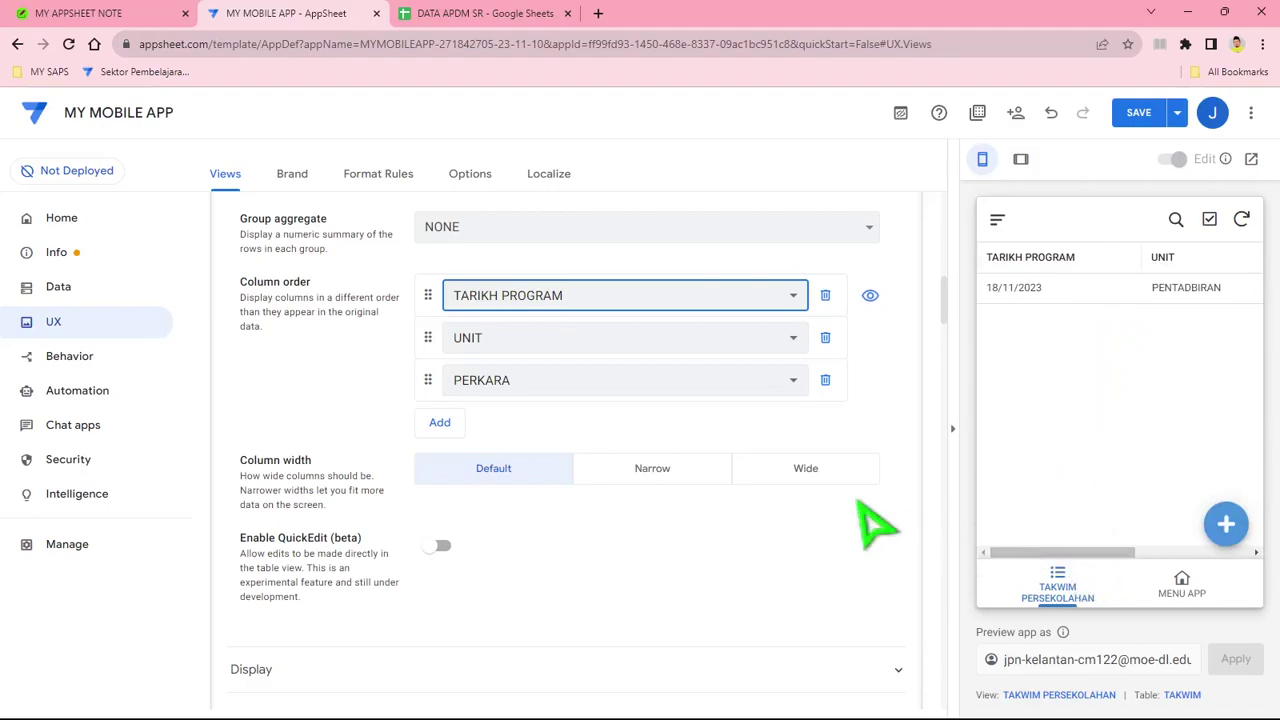
Step: Open the TAKWIM_Detail view's settings from the 18/11/2023 record and add TARIKH PROGRAM as the first entry in its column order
{"action": "left_click", "coordinate": [1089, 290]}
{"action": "scroll", "coordinate": [1031, 508], "scroll_direction": "down", "scroll_amount": 2}
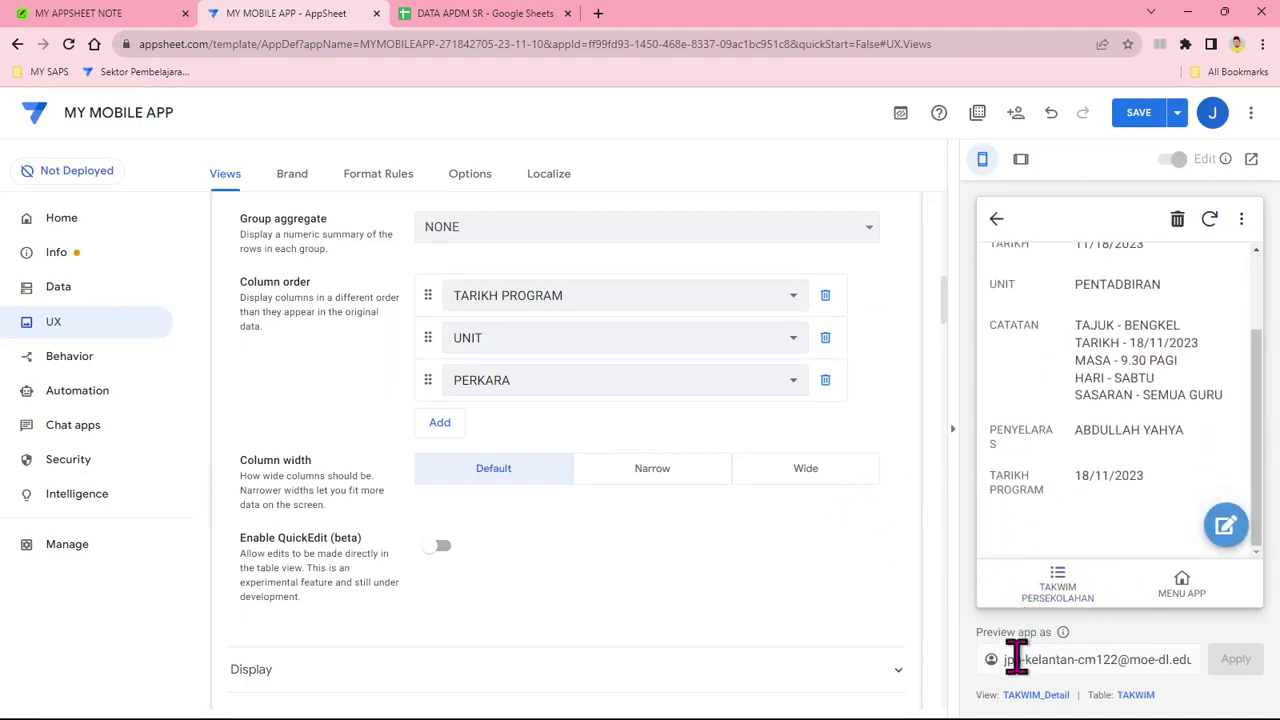
{"action": "left_click", "coordinate": [1030, 696]}
{"action": "scroll", "coordinate": [600, 510], "scroll_direction": "down", "scroll_amount": 5}
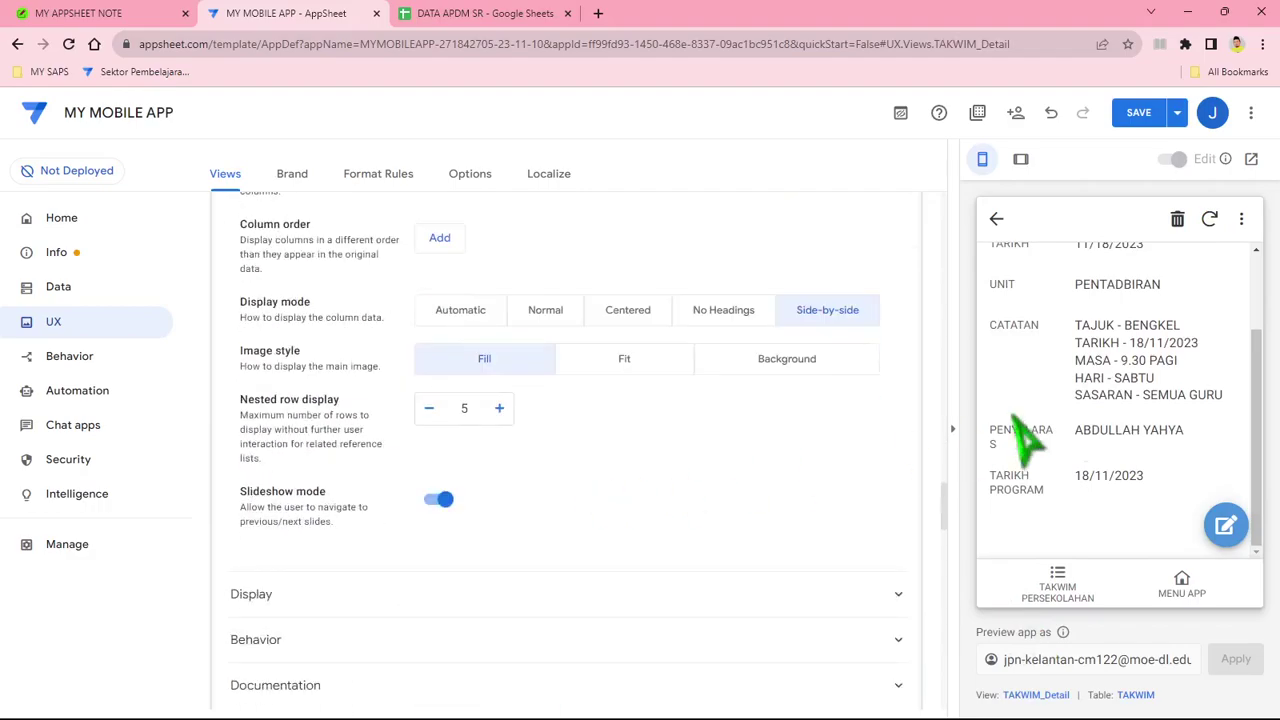
{"action": "scroll", "coordinate": [1020, 391], "scroll_direction": "up", "scroll_amount": 2}
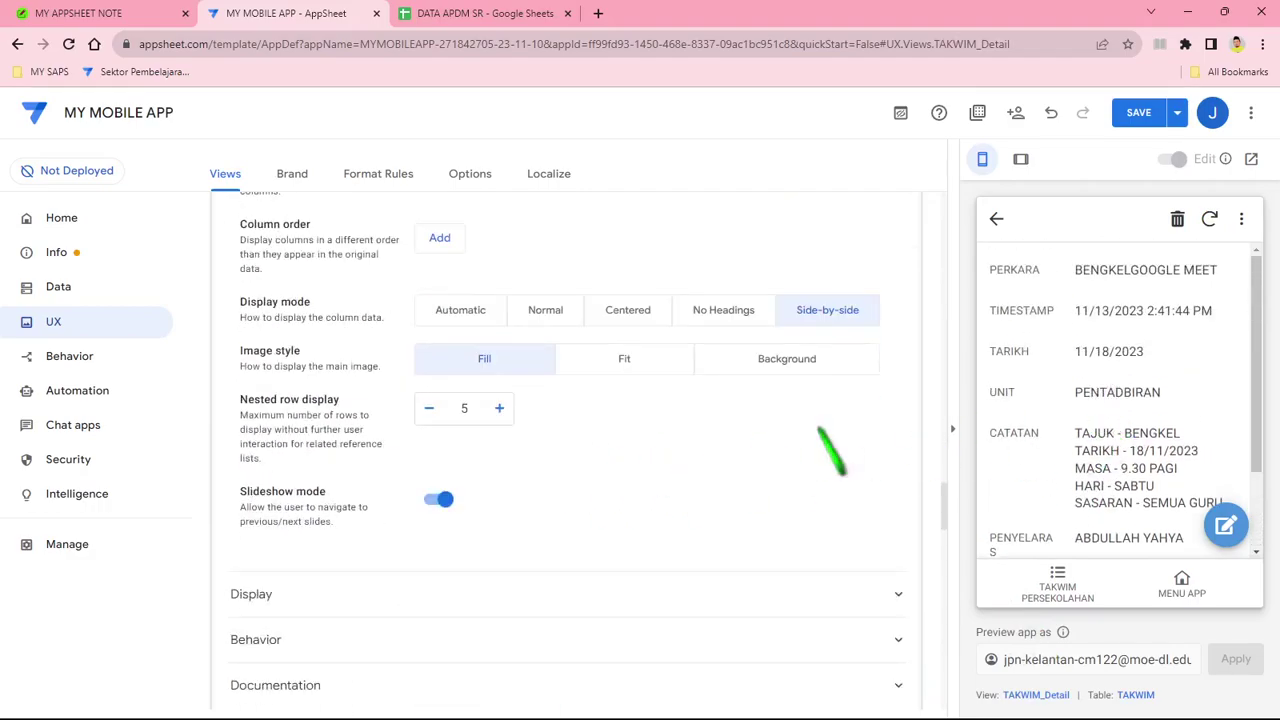
{"action": "left_click", "coordinate": [440, 250]}
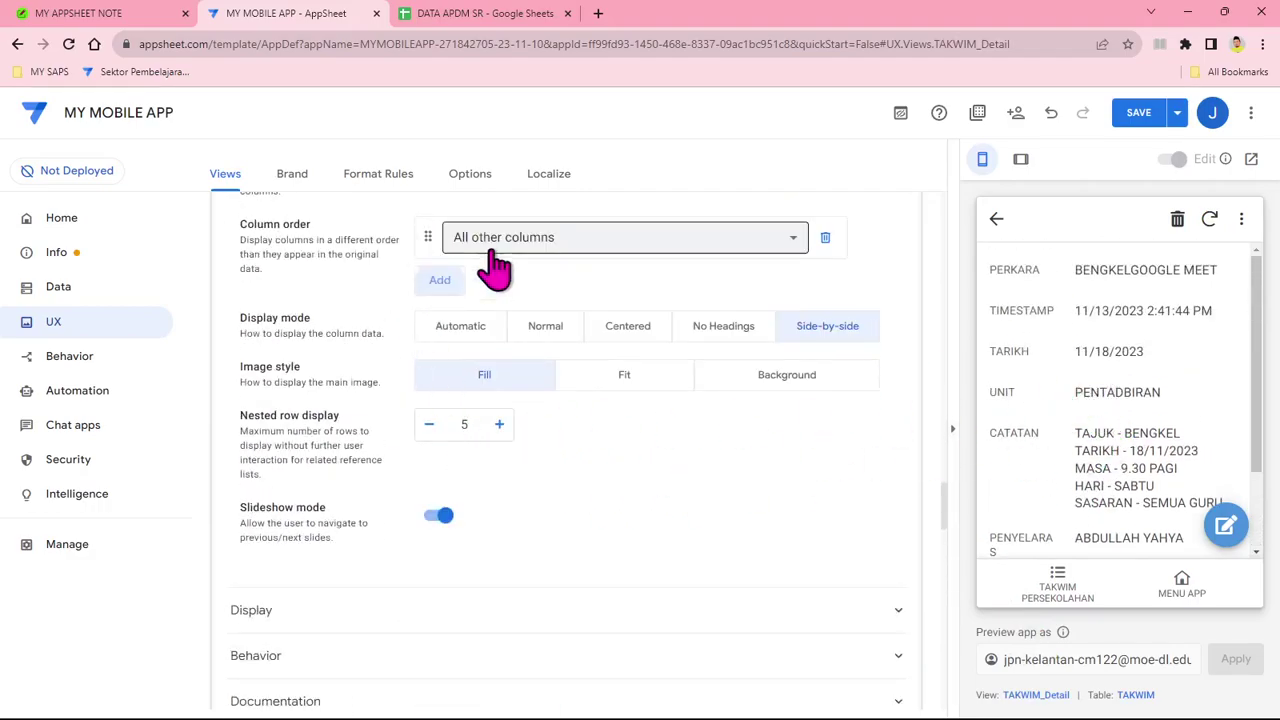
{"action": "left_click", "coordinate": [512, 245]}
{"action": "left_click", "coordinate": [515, 510]}
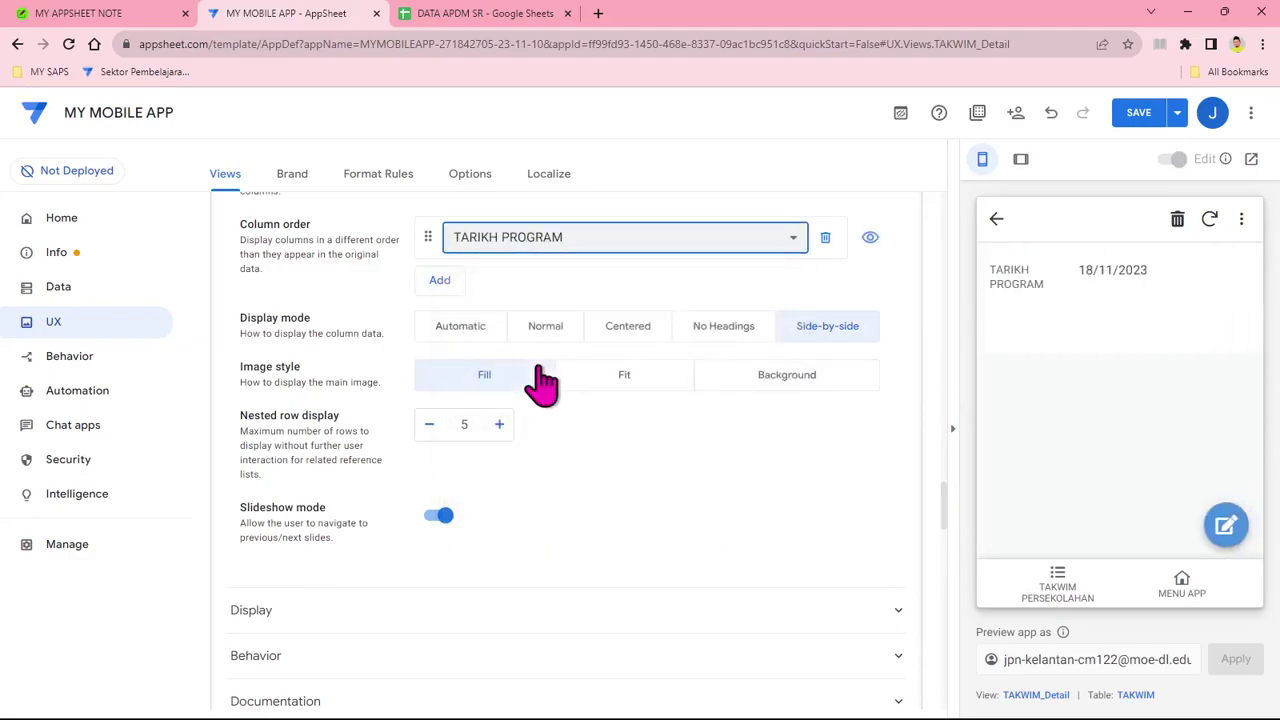
Step: Add PERKARA and UNIT below TARIKH PROGRAM in the TAKWIM_Detail column order
{"action": "left_click", "coordinate": [442, 280]}
{"action": "left_click", "coordinate": [552, 282]}
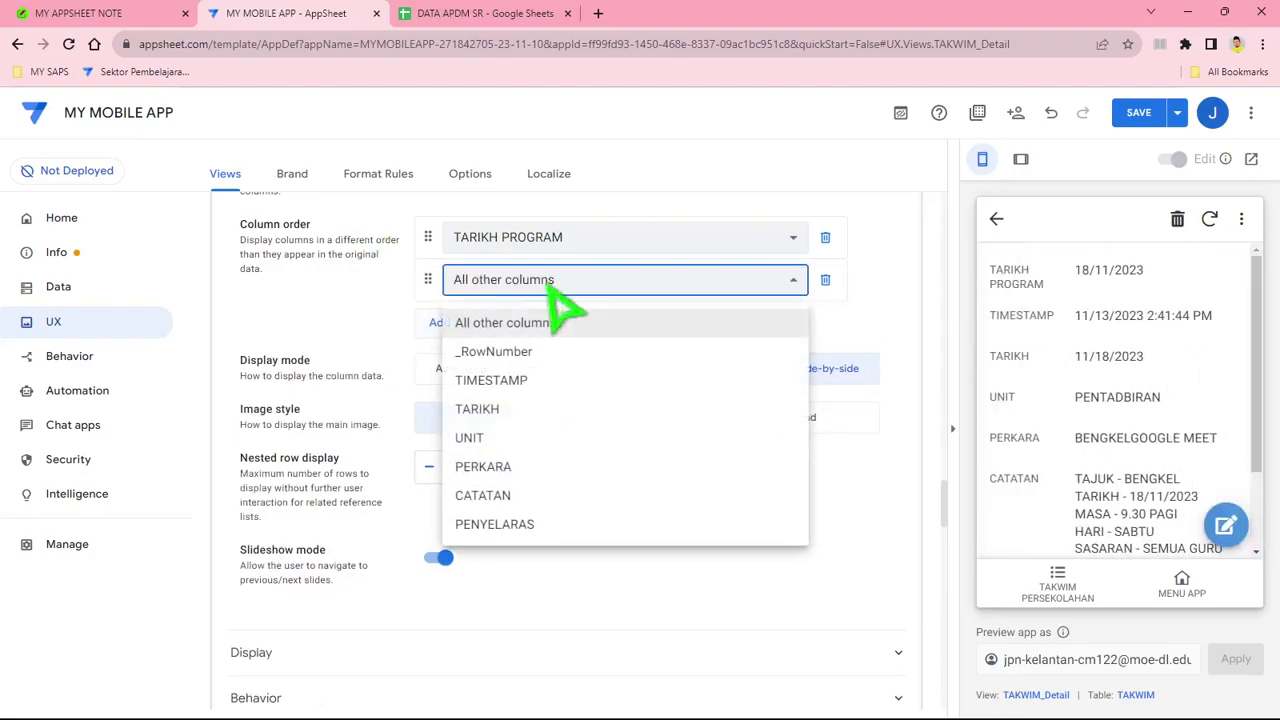
{"action": "left_click", "coordinate": [540, 478]}
{"action": "left_click", "coordinate": [443, 323]}
{"action": "left_click", "coordinate": [520, 324]}
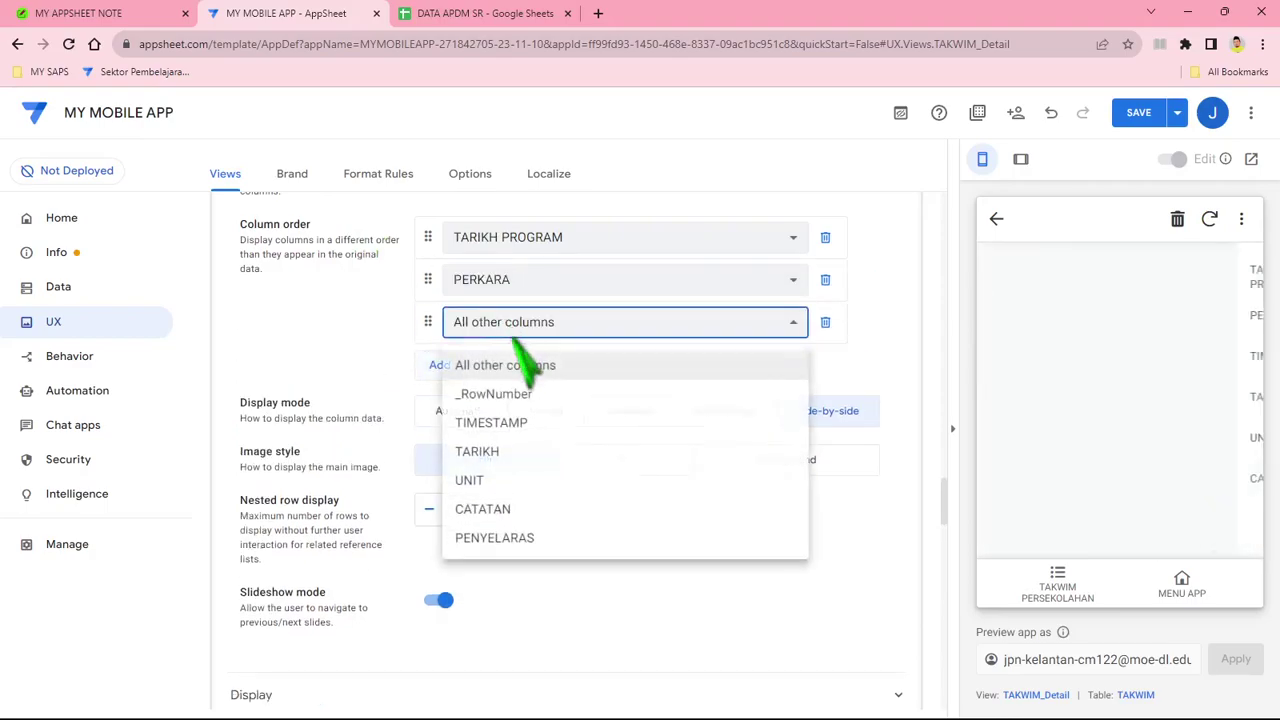
{"action": "left_click", "coordinate": [503, 484]}
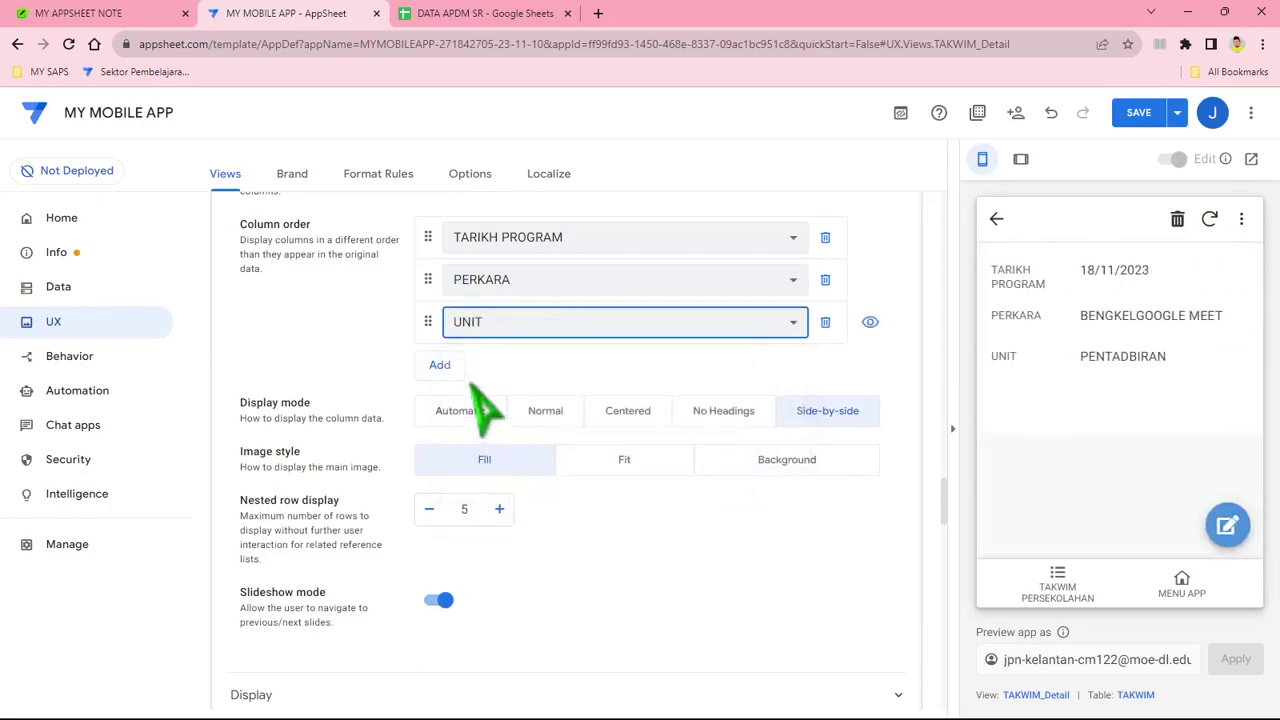
Step: Add CATATAN and PENYELARAS to the end of the TAKWIM_Detail column order
{"action": "left_click", "coordinate": [442, 366]}
{"action": "left_click", "coordinate": [535, 366]}
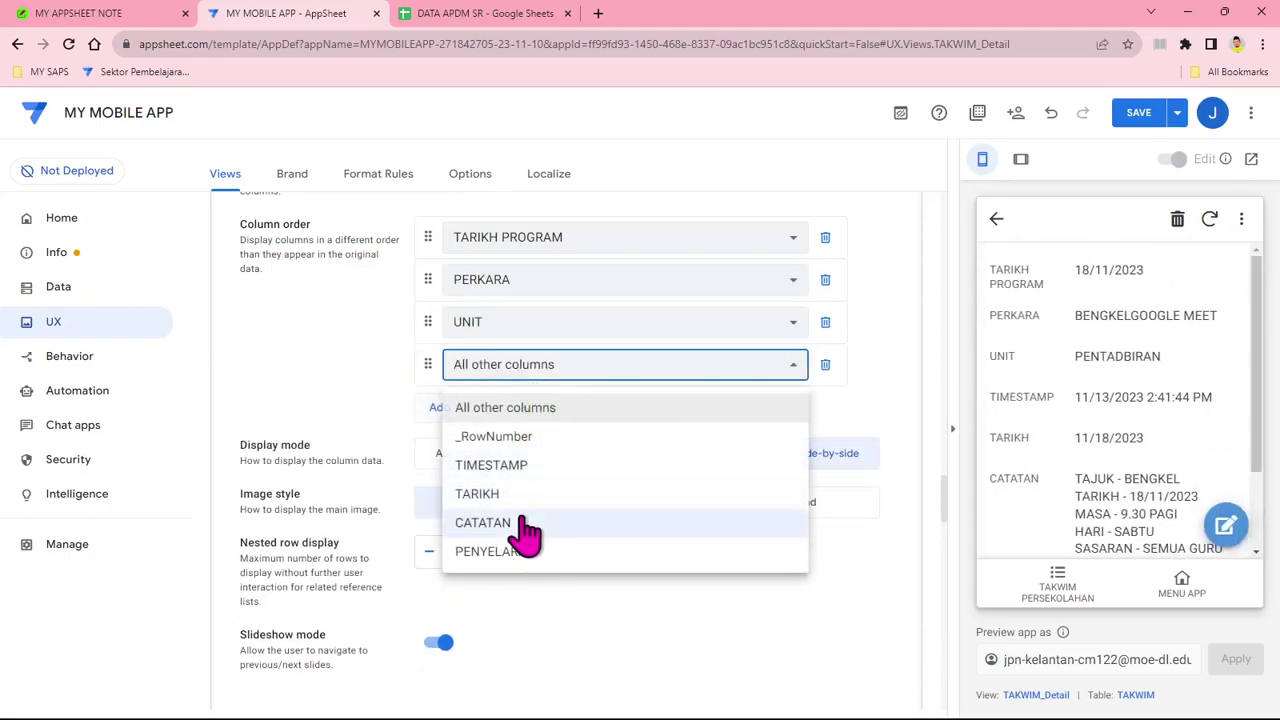
{"action": "left_click", "coordinate": [522, 523]}
{"action": "left_click", "coordinate": [440, 408]}
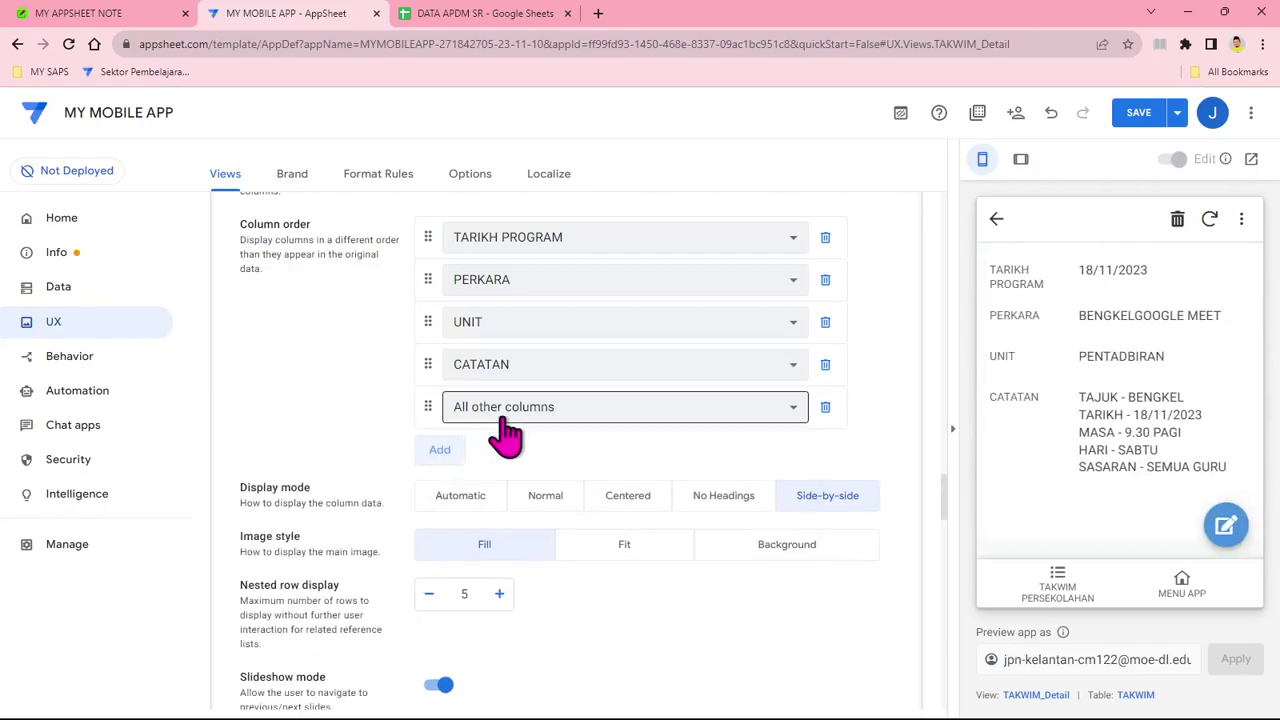
{"action": "left_click", "coordinate": [506, 408]}
{"action": "left_click", "coordinate": [530, 564]}
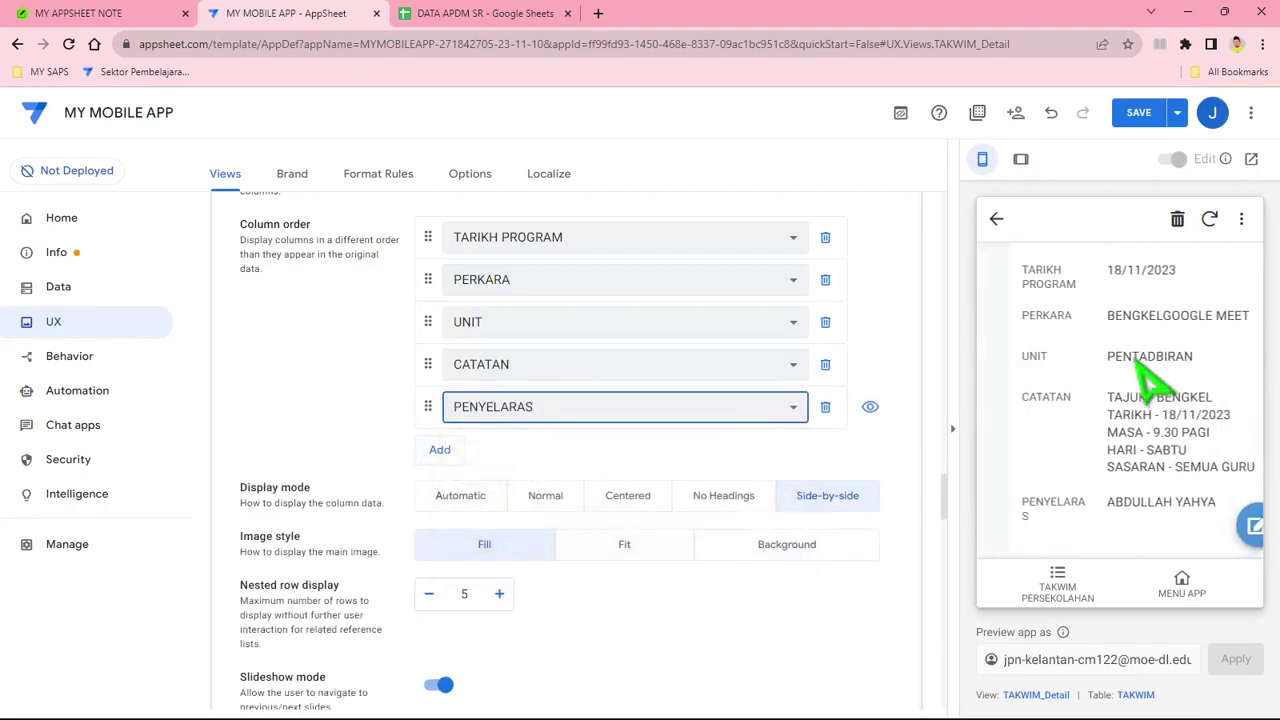
{"action": "scroll", "coordinate": [1150, 470], "scroll_direction": "down", "scroll_amount": 1}
{"action": "scroll", "coordinate": [1152, 480], "scroll_direction": "up", "scroll_amount": 1}
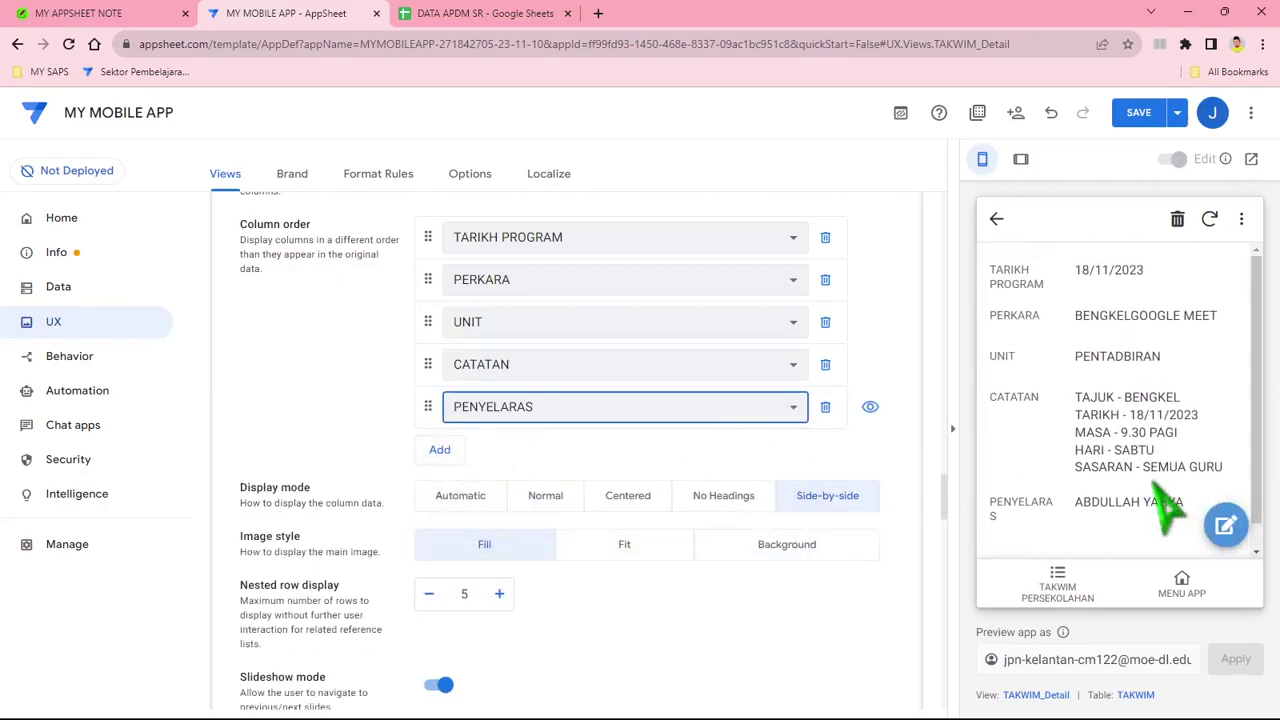
Step: Move UNIT above PERKARA in the TAKWIM_Detail column order and save the app
{"action": "left_click_drag", "start_coordinate": [430, 322], "coordinate": [430, 285]}
{"action": "scroll", "coordinate": [1140, 400], "scroll_direction": "down", "scroll_amount": 1}
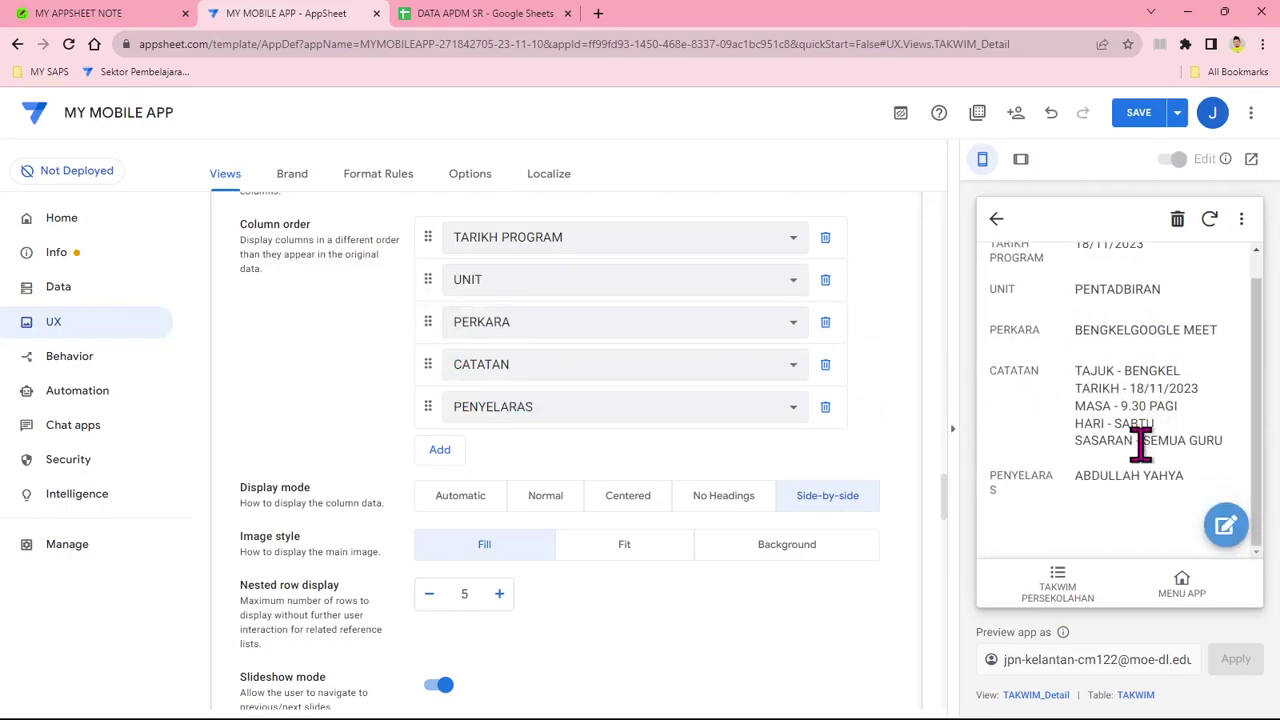
{"action": "left_click", "coordinate": [1139, 113]}
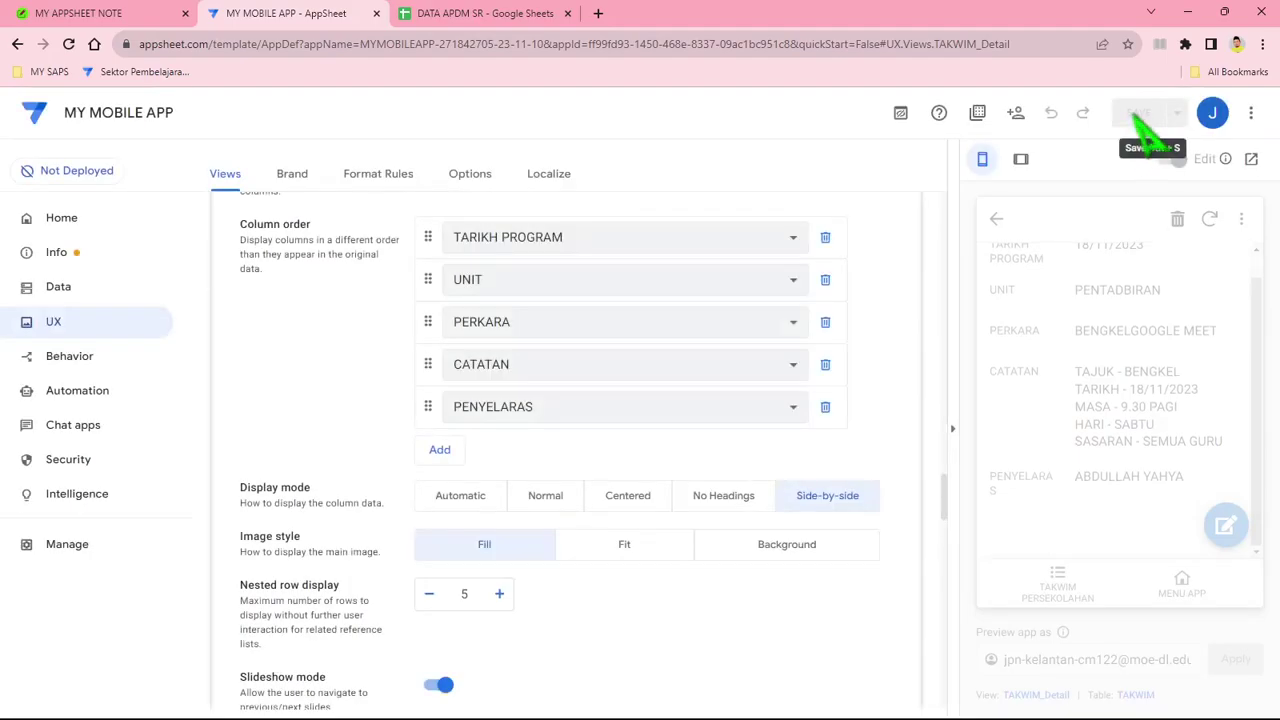
Step: Return the preview to TAKWIM PERSEKOLAHAN and create a new slice of TAKWIM from that view's data setting
{"action": "left_click", "coordinate": [46, 288]}
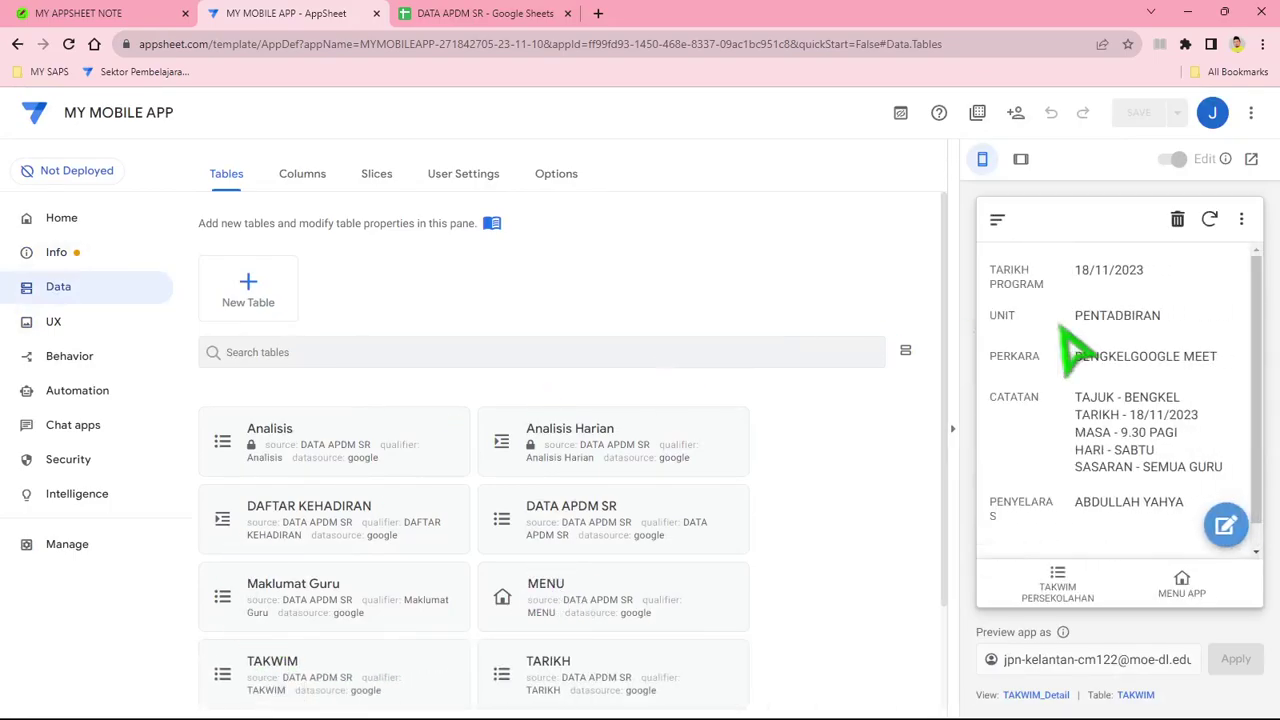
{"action": "scroll", "coordinate": [1160, 440], "scroll_direction": "down", "scroll_amount": 1}
{"action": "left_click", "coordinate": [1075, 593]}
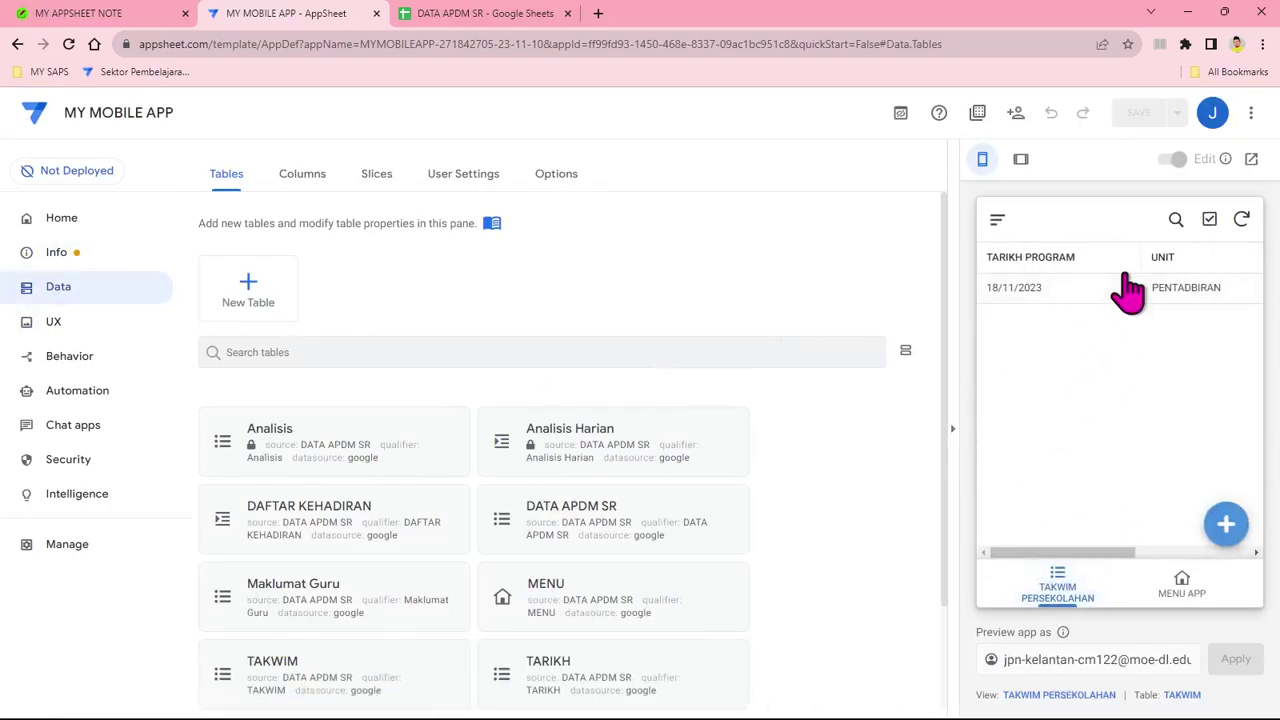
{"action": "left_click", "coordinate": [53, 322]}
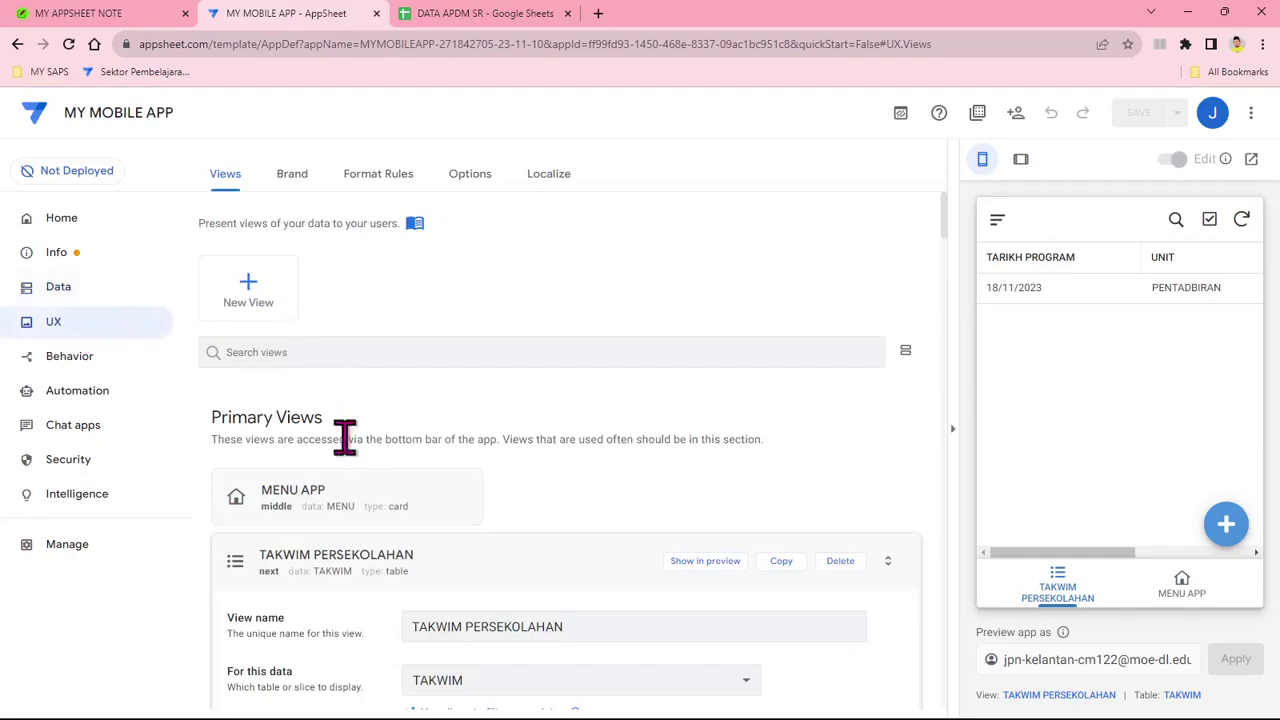
{"action": "left_click", "coordinate": [275, 565]}
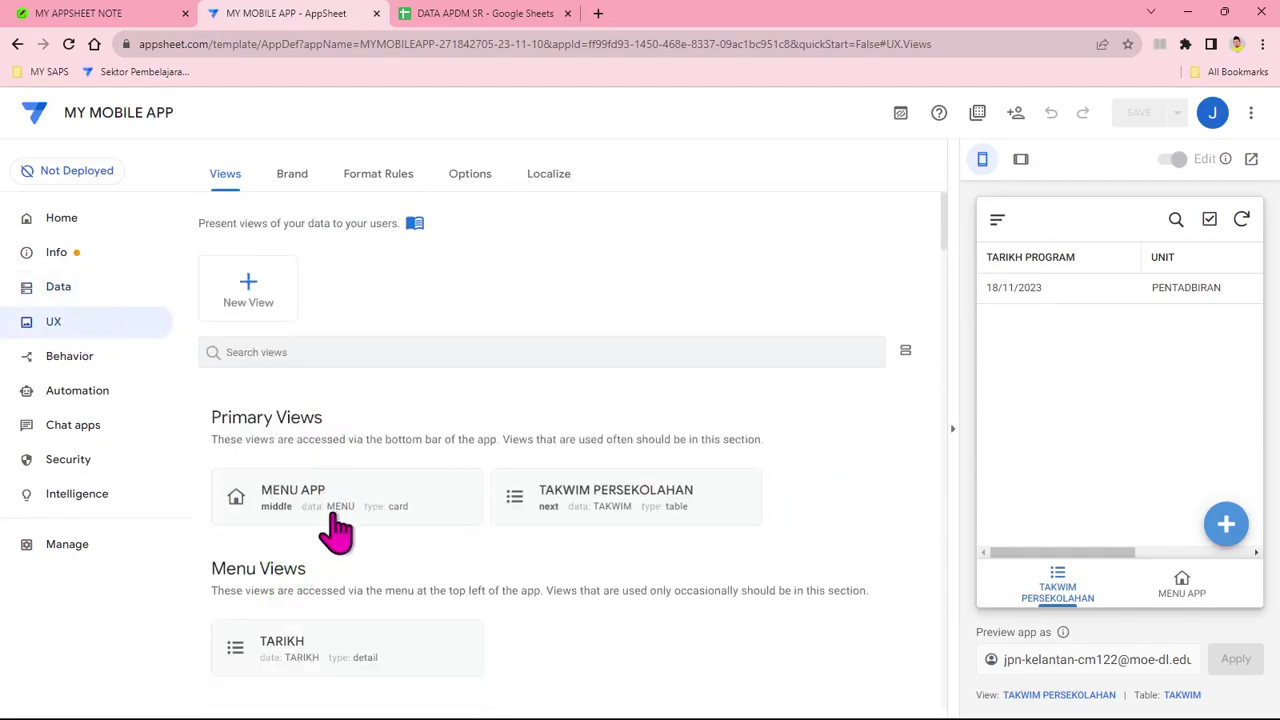
{"action": "left_click", "coordinate": [567, 500]}
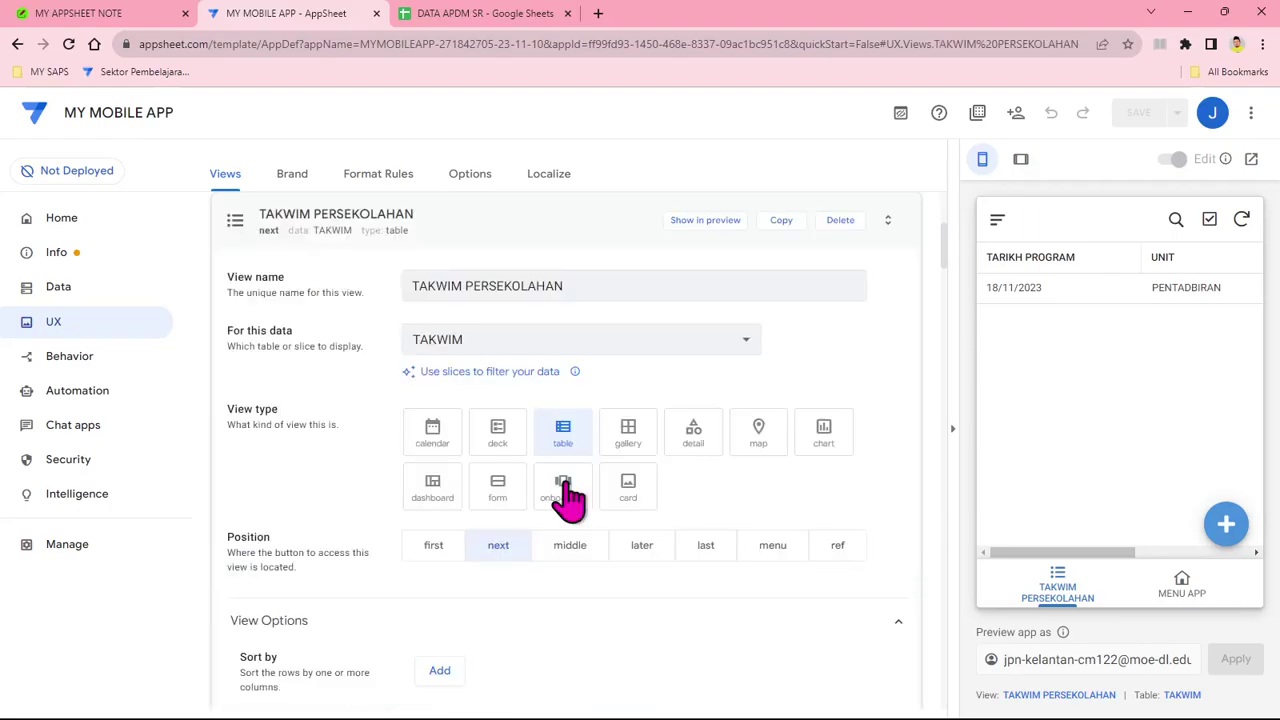
{"action": "left_click", "coordinate": [492, 372]}
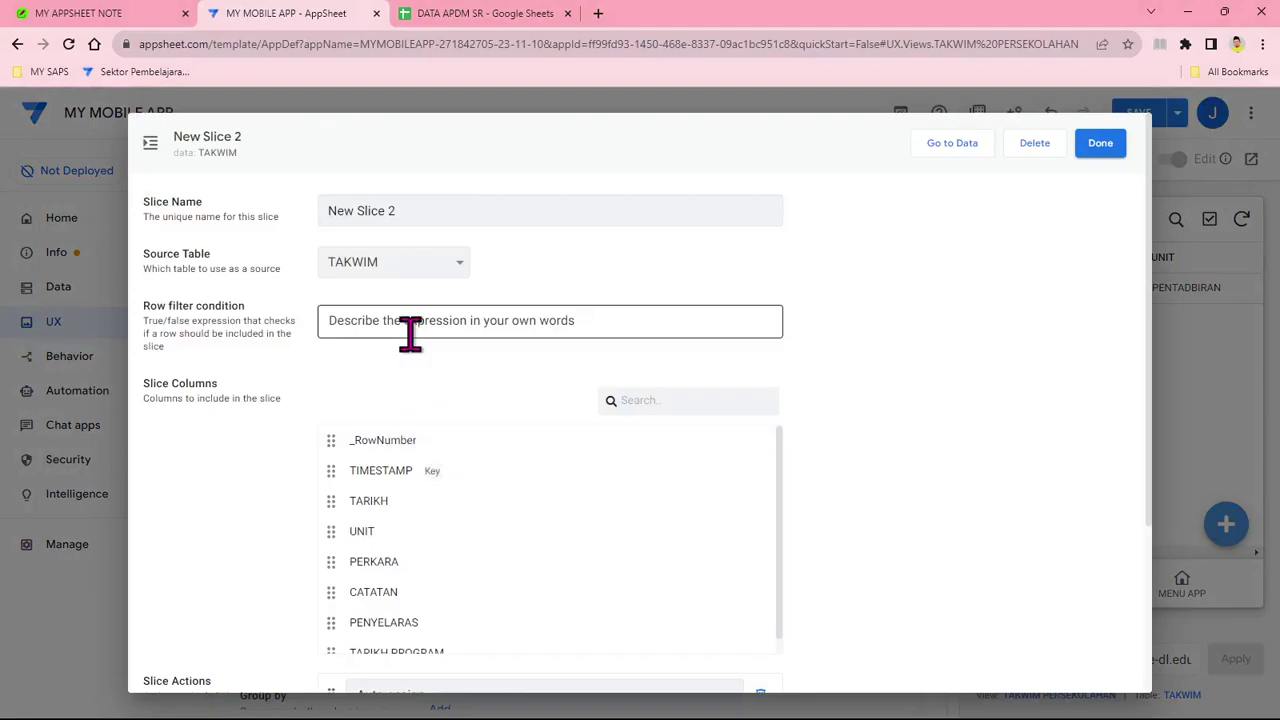
Step: Open the new slice's row filter expression and copy the SHOW DATA DATE THIS WEEK formula from MY APPSHEET NOTE
{"action": "left_click", "coordinate": [409, 328]}
{"action": "left_click", "coordinate": [420, 541]}
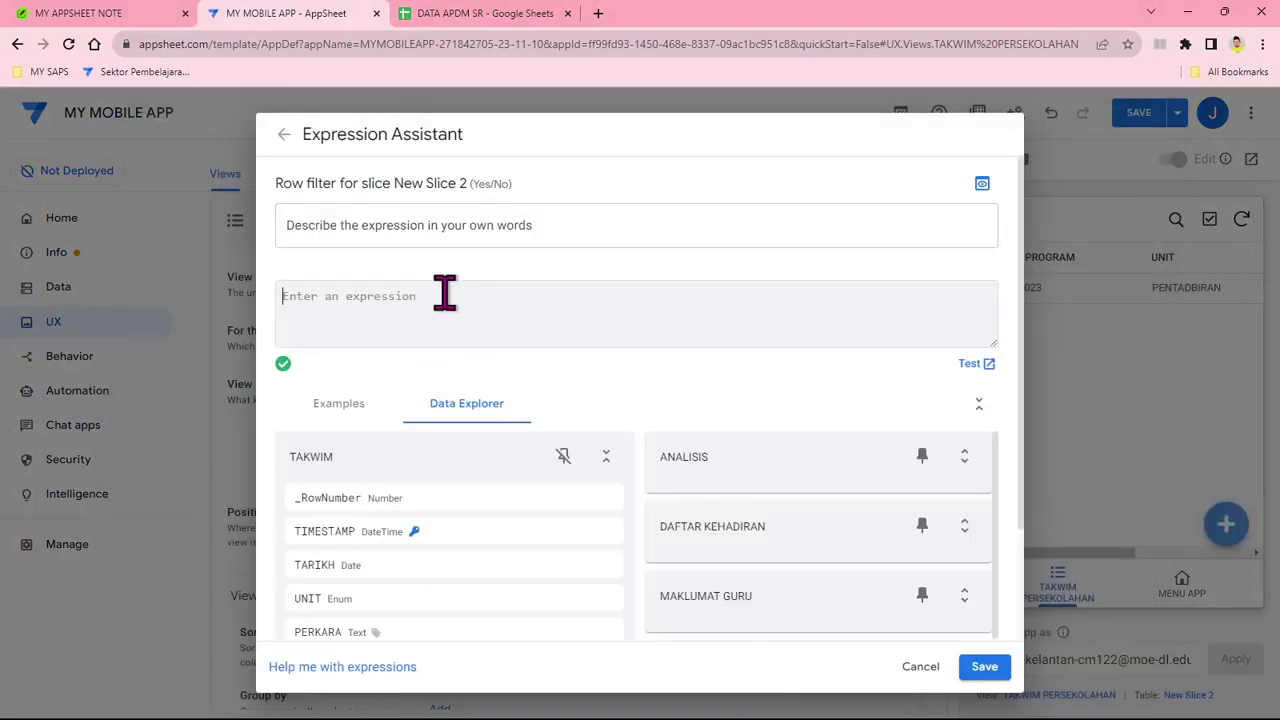
{"action": "left_click", "coordinate": [60, 13]}
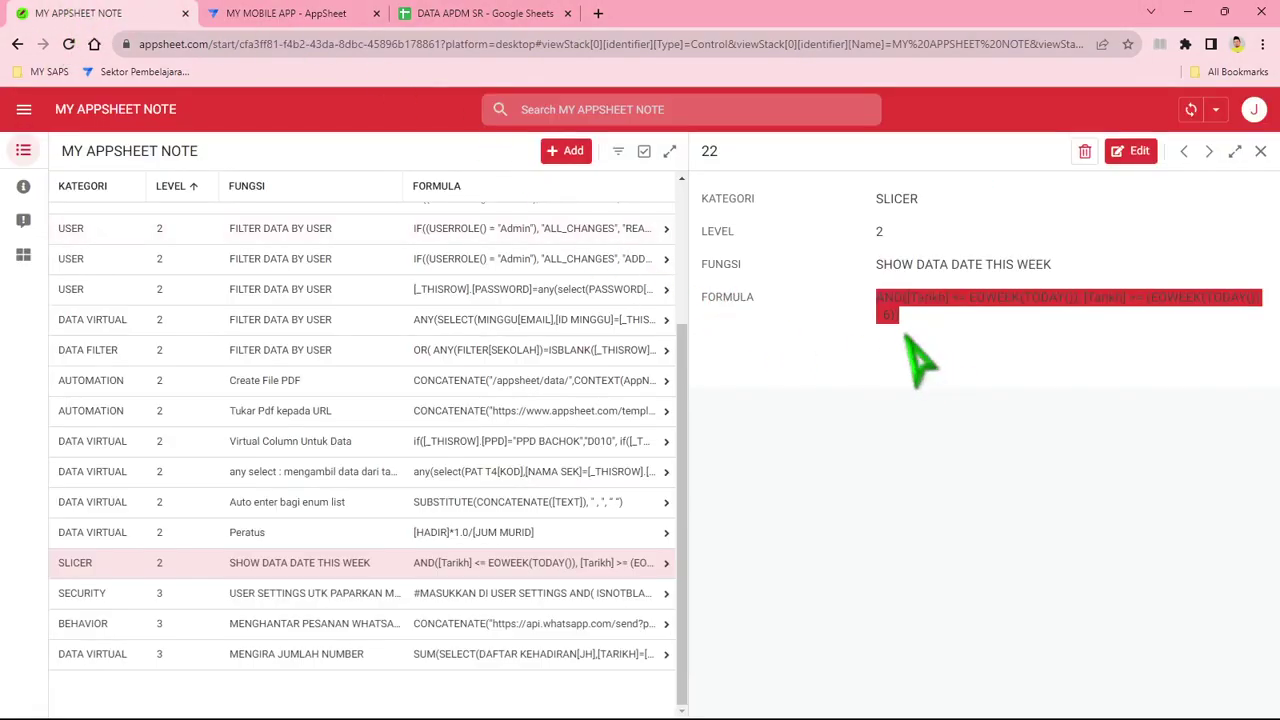
{"action": "left_click", "coordinate": [909, 298]}
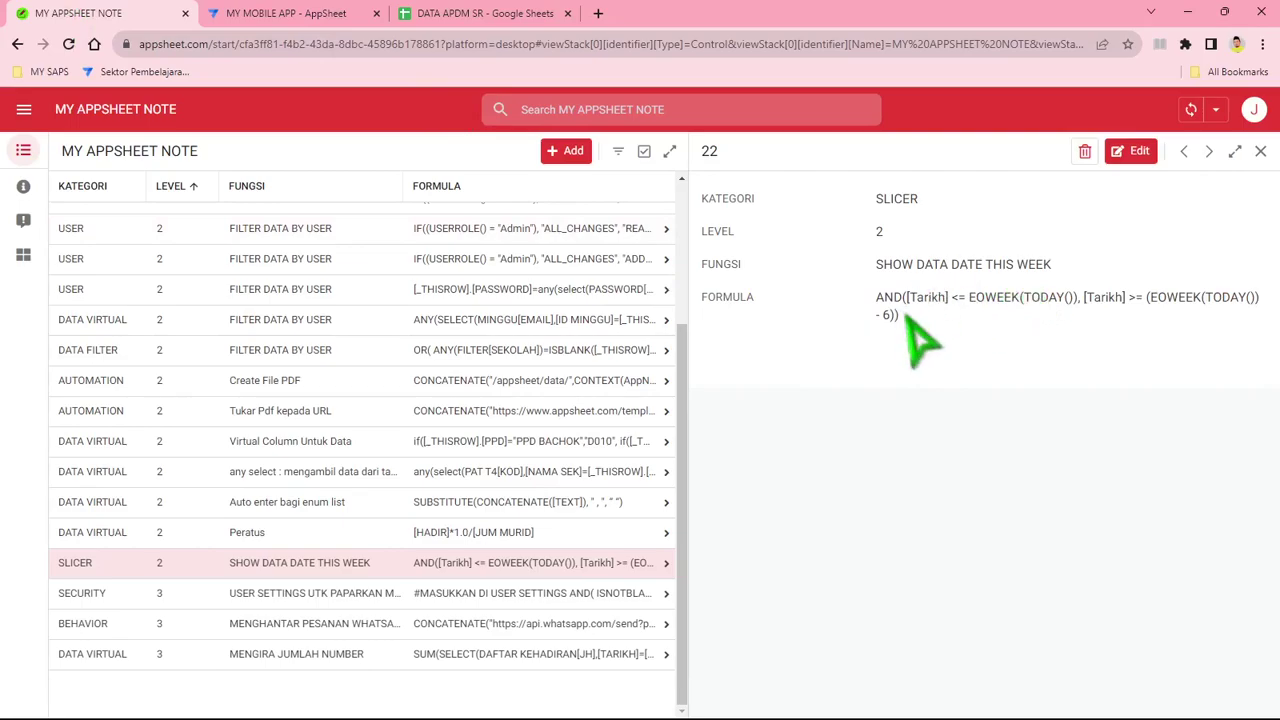
{"action": "left_click_drag", "start_coordinate": [905, 318], "coordinate": [878, 297]}
{"action": "right_click", "coordinate": [888, 303]}
{"action": "left_click", "coordinate": [905, 317]}
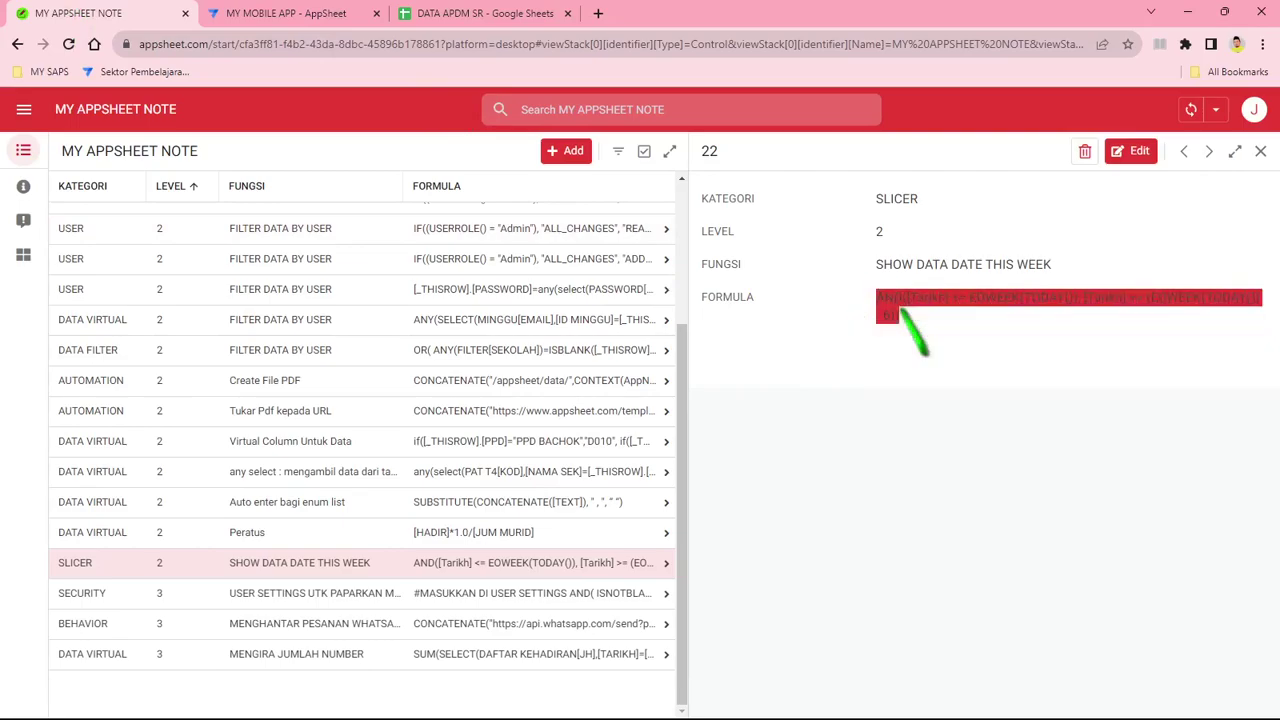
Step: Back in MY MOBILE APP, set the slice's row filter to AND([Tarikh] <= EOWEEK(TODAY()), [Tarikh] >= (EOWEEK(TODAY()) - 6)) and save the slice and app
{"action": "left_click", "coordinate": [282, 18]}
{"action": "right_click", "coordinate": [350, 296]}
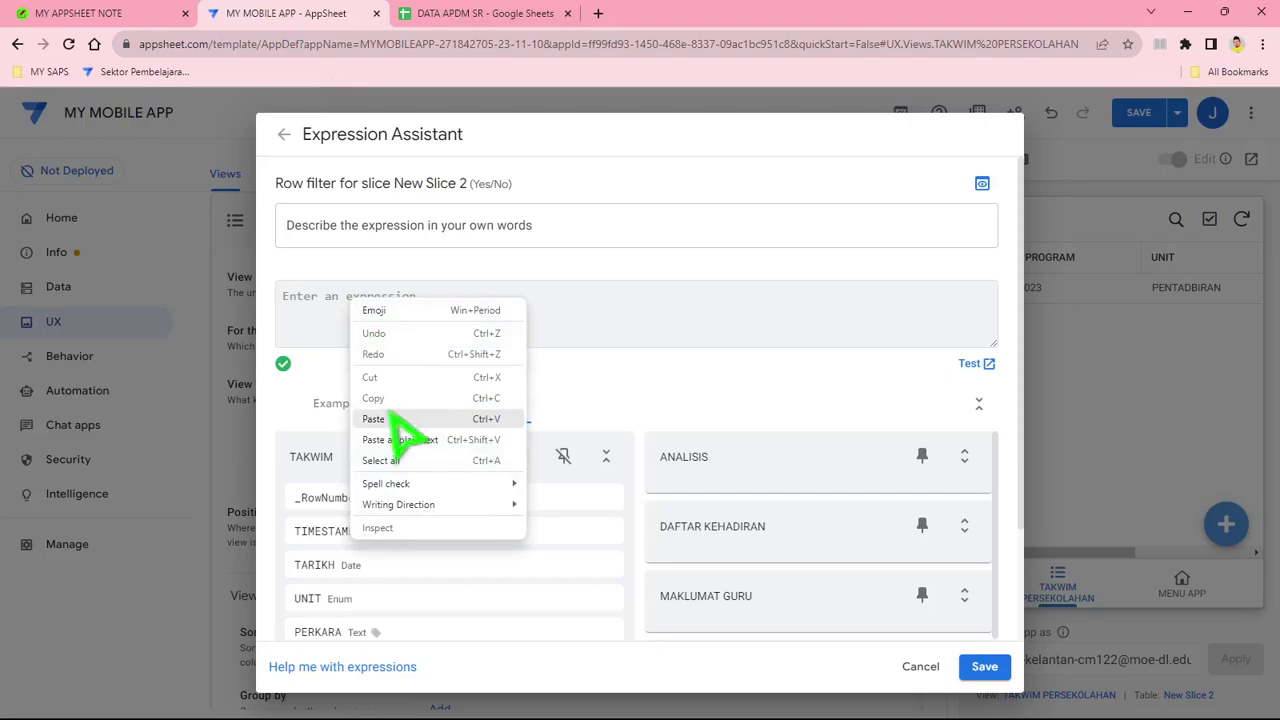
{"action": "left_click", "coordinate": [396, 430]}
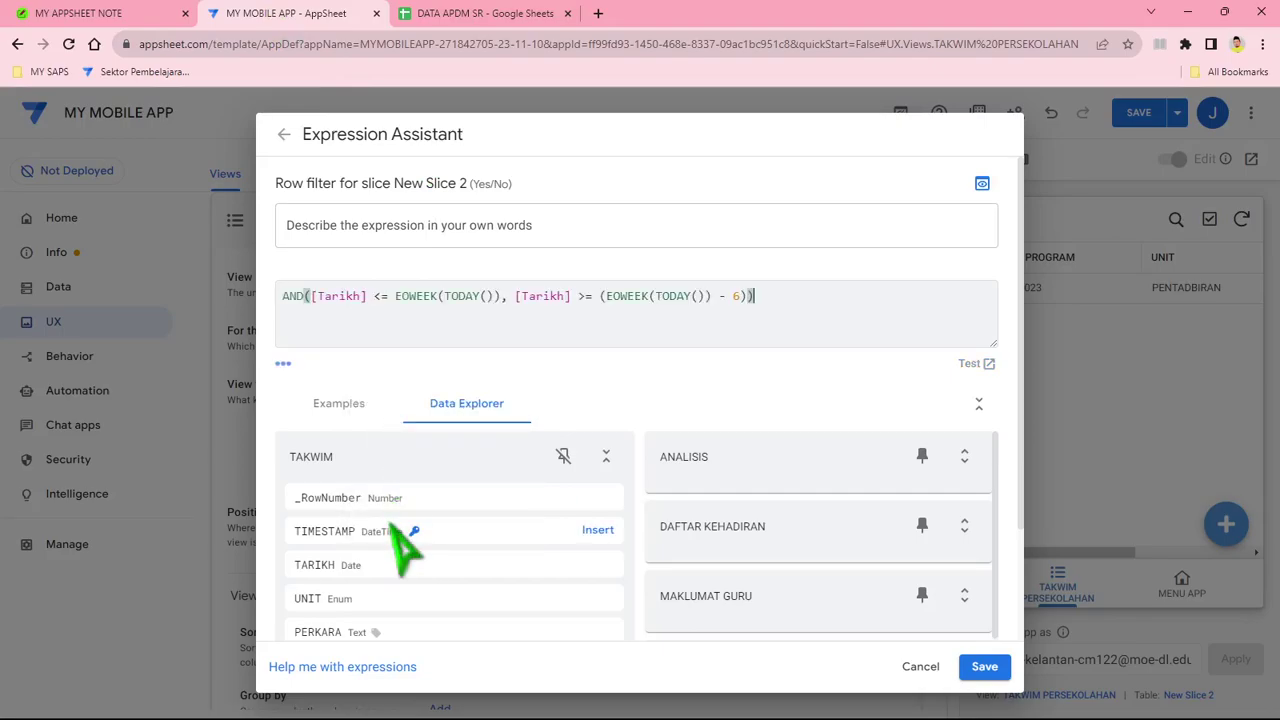
{"action": "left_click", "coordinate": [980, 667]}
{"action": "left_click", "coordinate": [1097, 148]}
{"action": "left_click", "coordinate": [1139, 112]}
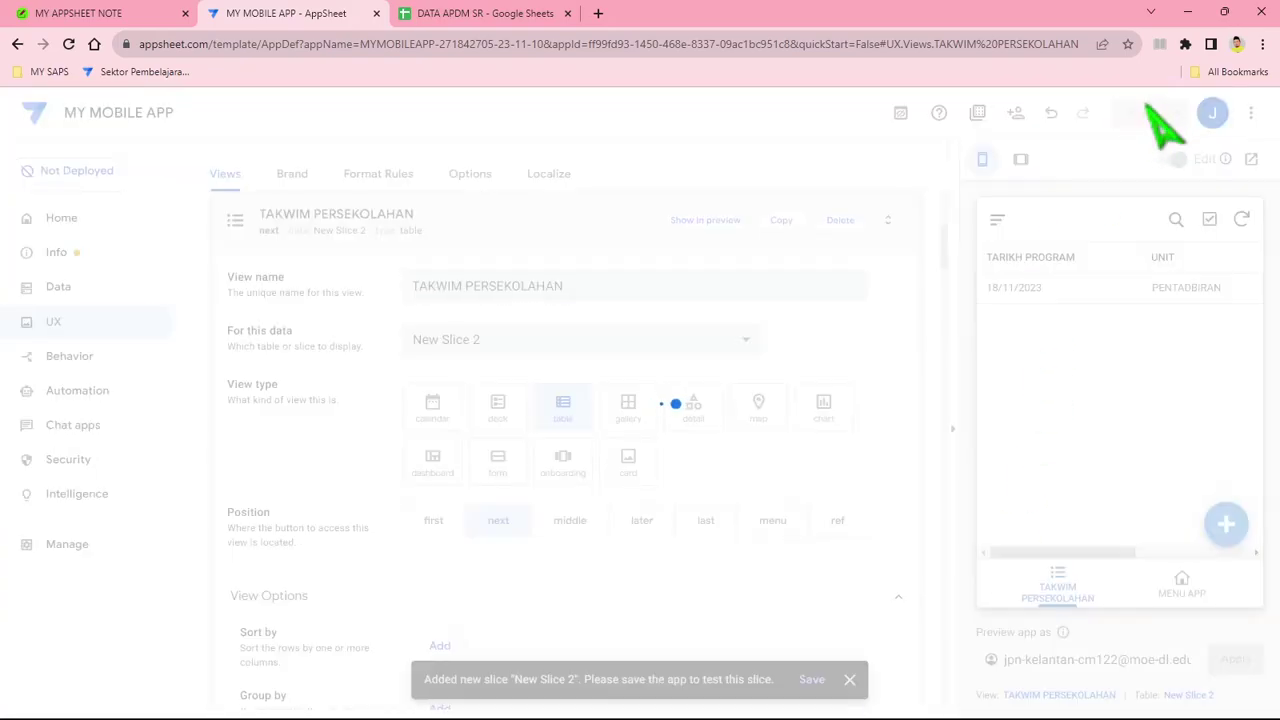
{"action": "left_click", "coordinate": [306, 232]}
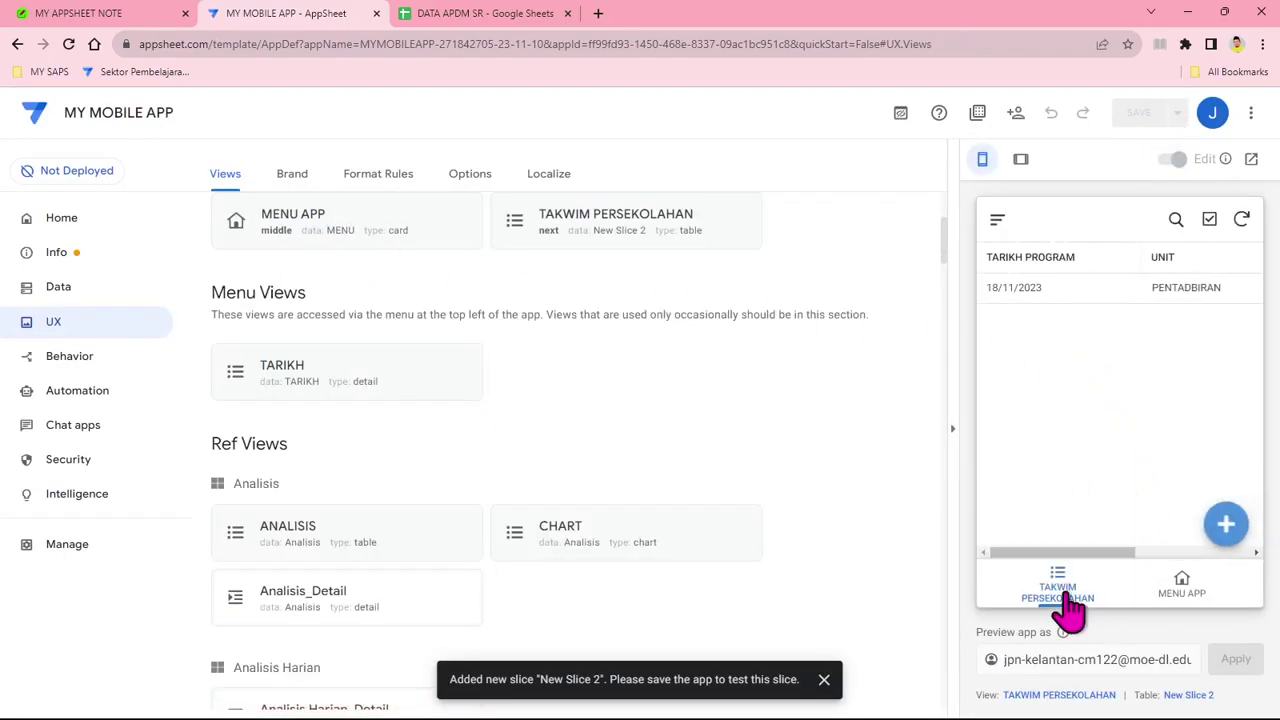
Step: Start a new TAKWIM PERSEKOLAHAN record in the preview with TARIKH 19/11/2023 and UNIT KURIKULUM
{"action": "left_click", "coordinate": [1226, 530]}
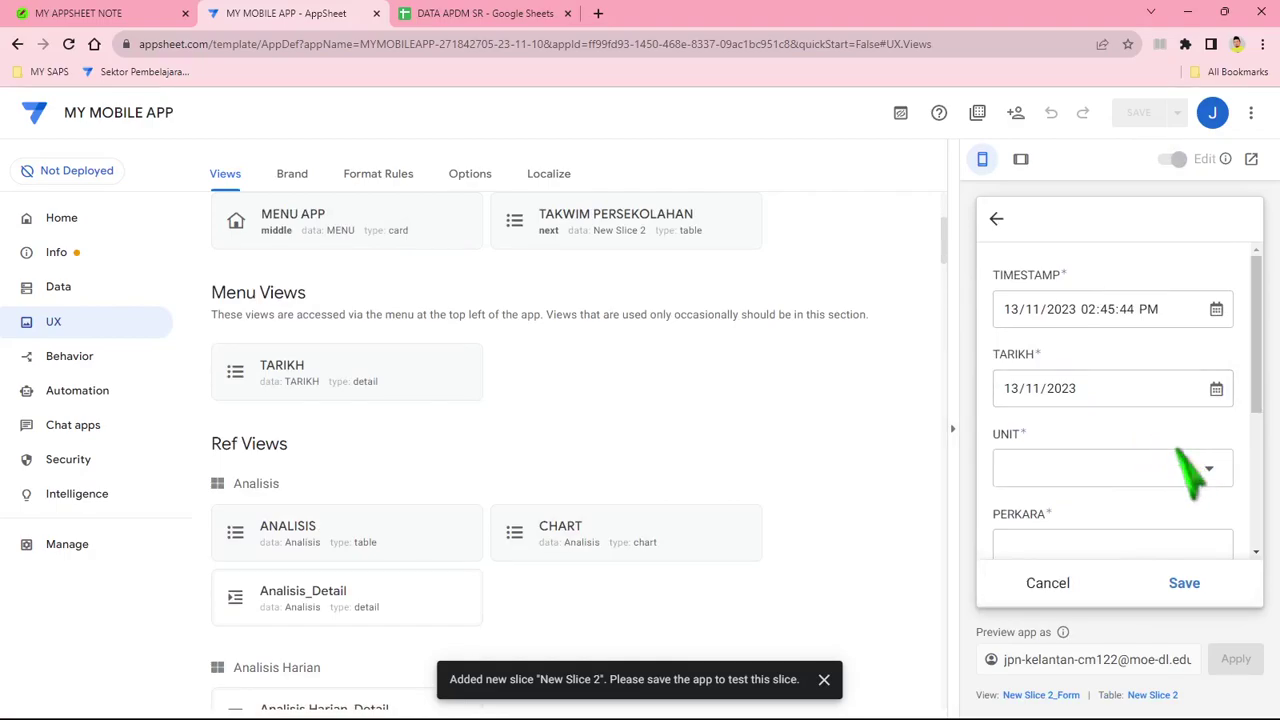
{"action": "left_click", "coordinate": [1216, 390]}
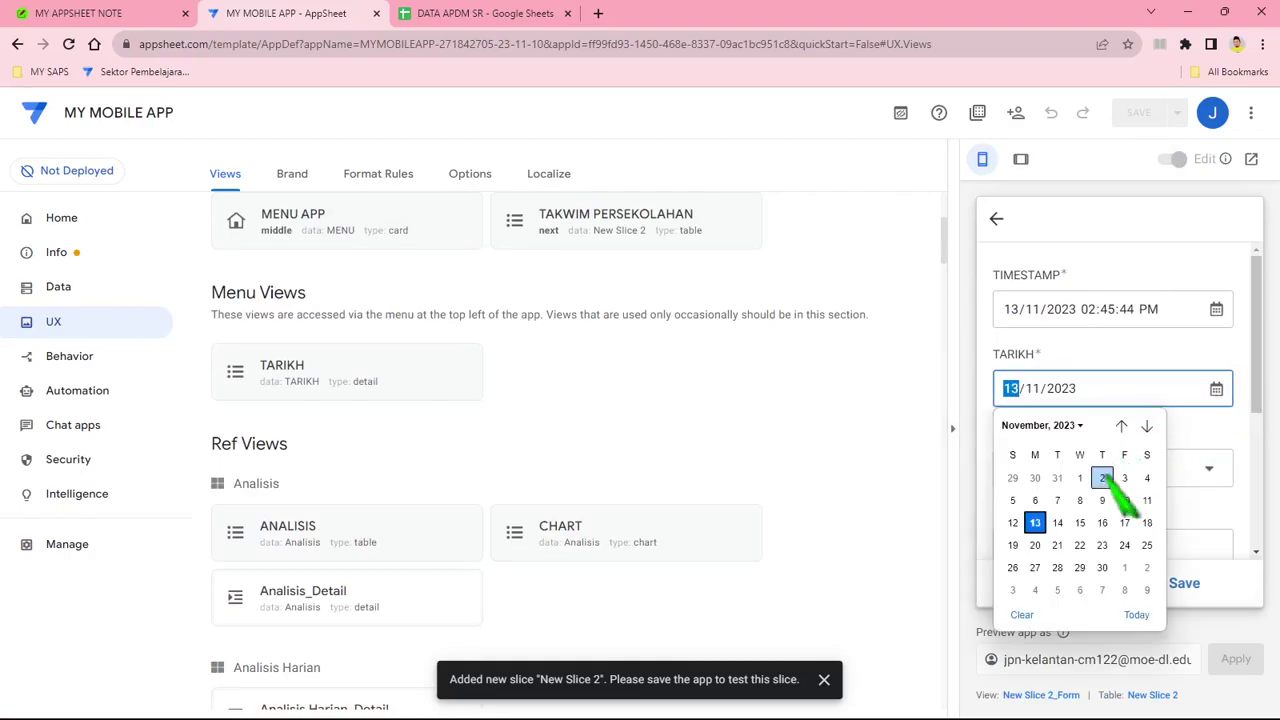
{"action": "left_click", "coordinate": [1013, 545]}
{"action": "left_click", "coordinate": [1098, 470]}
{"action": "left_click", "coordinate": [1056, 318]}
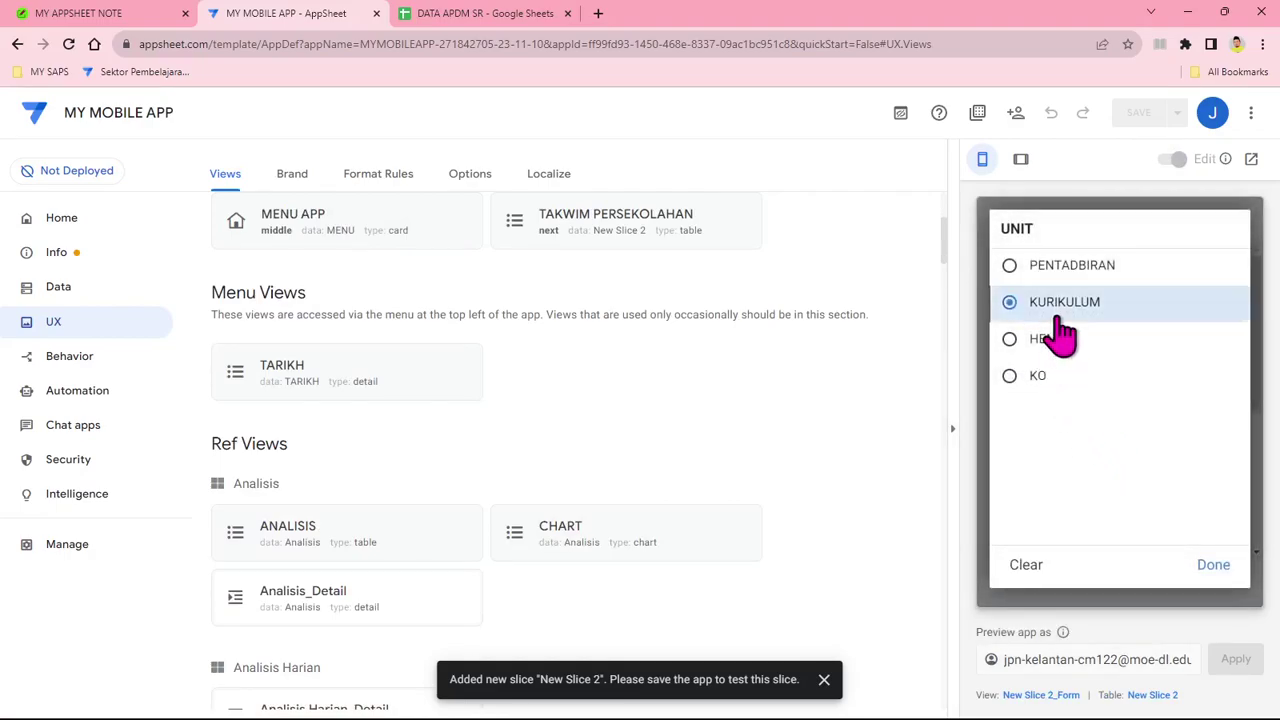
Step: Enter LATIHAN MERENTAS DESA as the record's PERKARA and fill CATATAN with three lines of X placeholder text
{"action": "scroll", "coordinate": [1147, 410], "scroll_direction": "down", "scroll_amount": 2}
{"action": "left_click", "coordinate": [1101, 408]}
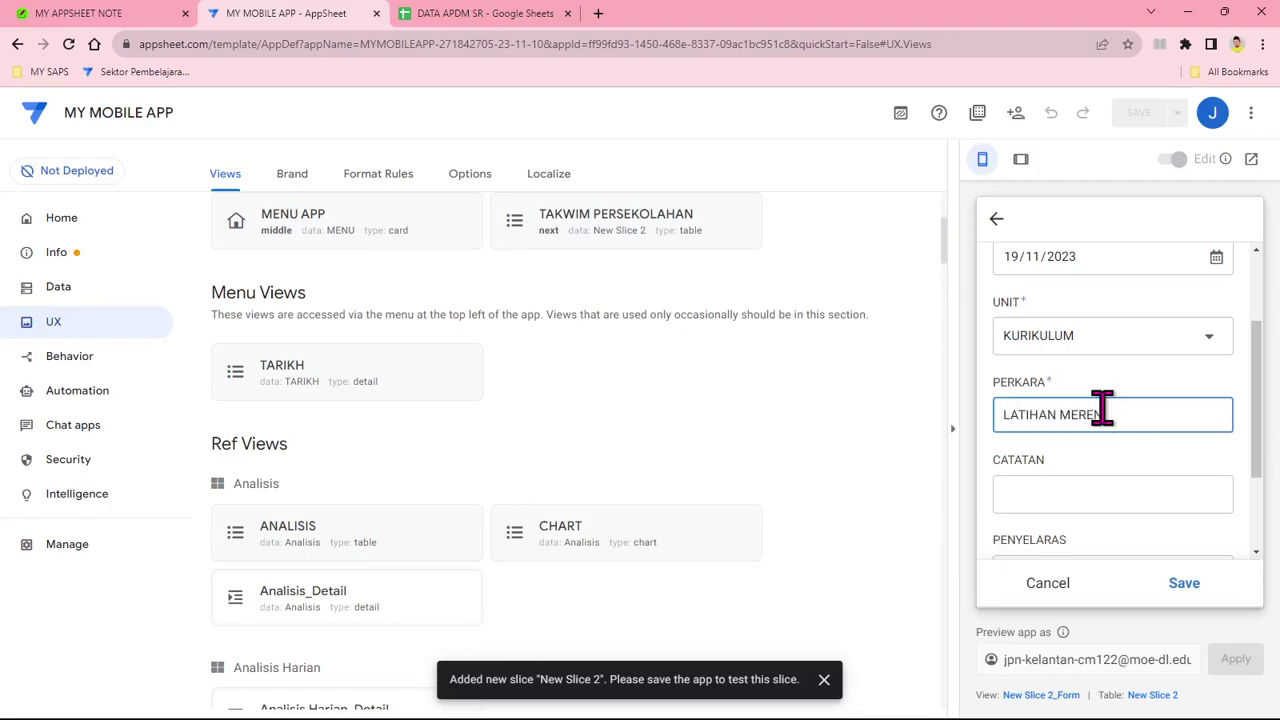
{"action": "left_click", "coordinate": [1043, 493]}
{"action": "type", "text": "XXXXXXXXX"}
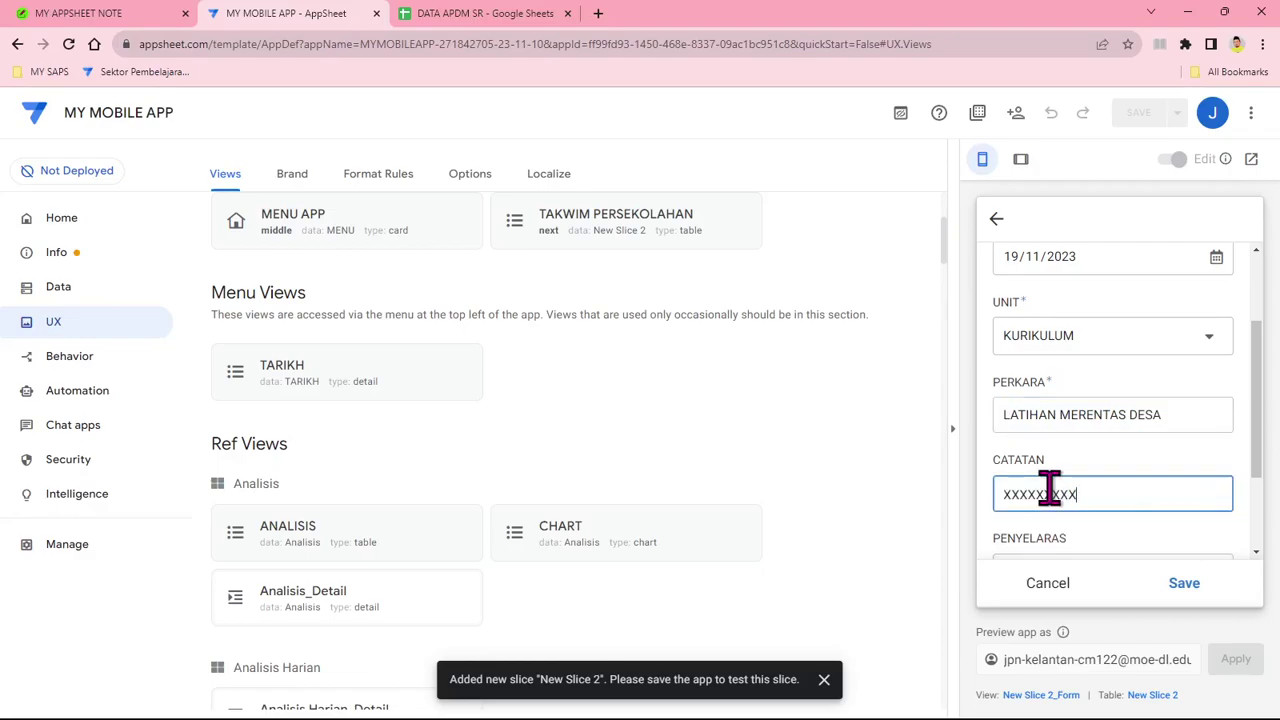
{"action": "type", "text": "XX"}
{"action": "key", "text": "Return"}
{"action": "type", "text": "XXXXXXXXXXXXXXXXXX"}
{"action": "key", "text": "Return"}
{"action": "type", "text": "XXXXXXXXXXXXXXXXXX"}
Step: Choose a coordinator's name for PENYELARAS and save the new record
{"action": "scroll", "coordinate": [1150, 480], "scroll_direction": "down", "scroll_amount": 2}
{"action": "left_click", "coordinate": [1143, 445]}
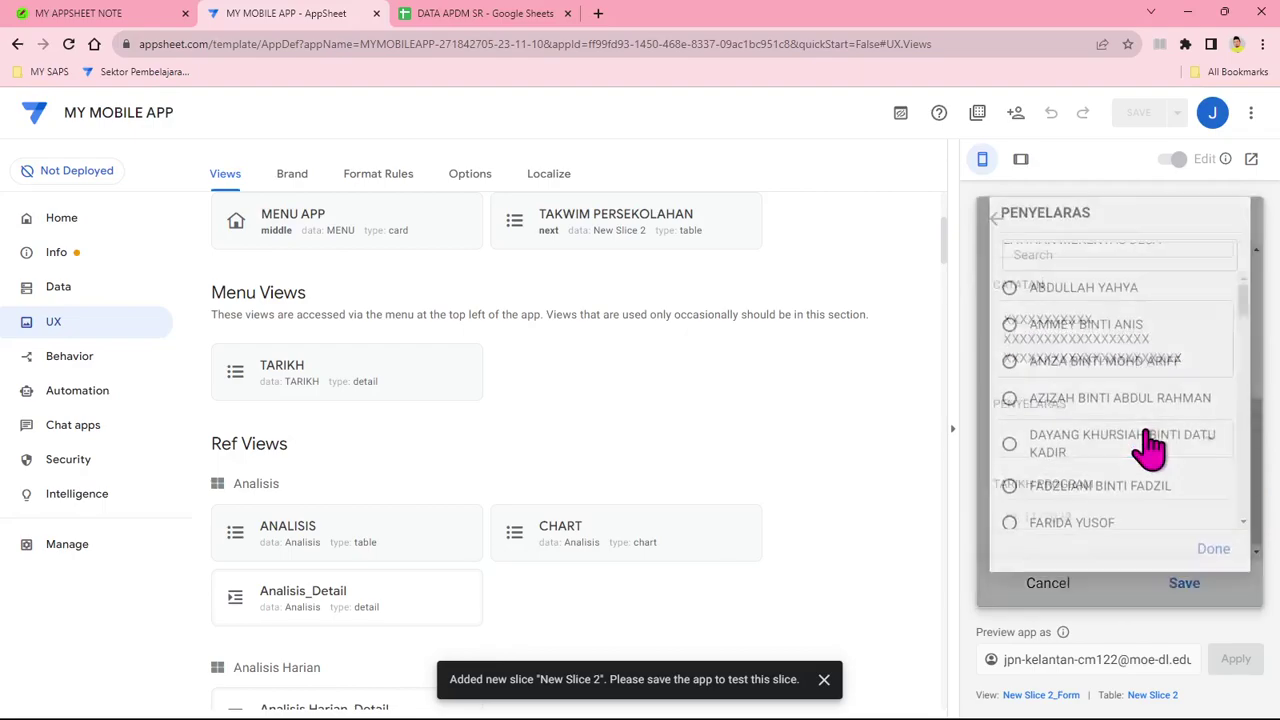
{"action": "left_click", "coordinate": [1090, 420]}
{"action": "left_click", "coordinate": [1178, 588]}
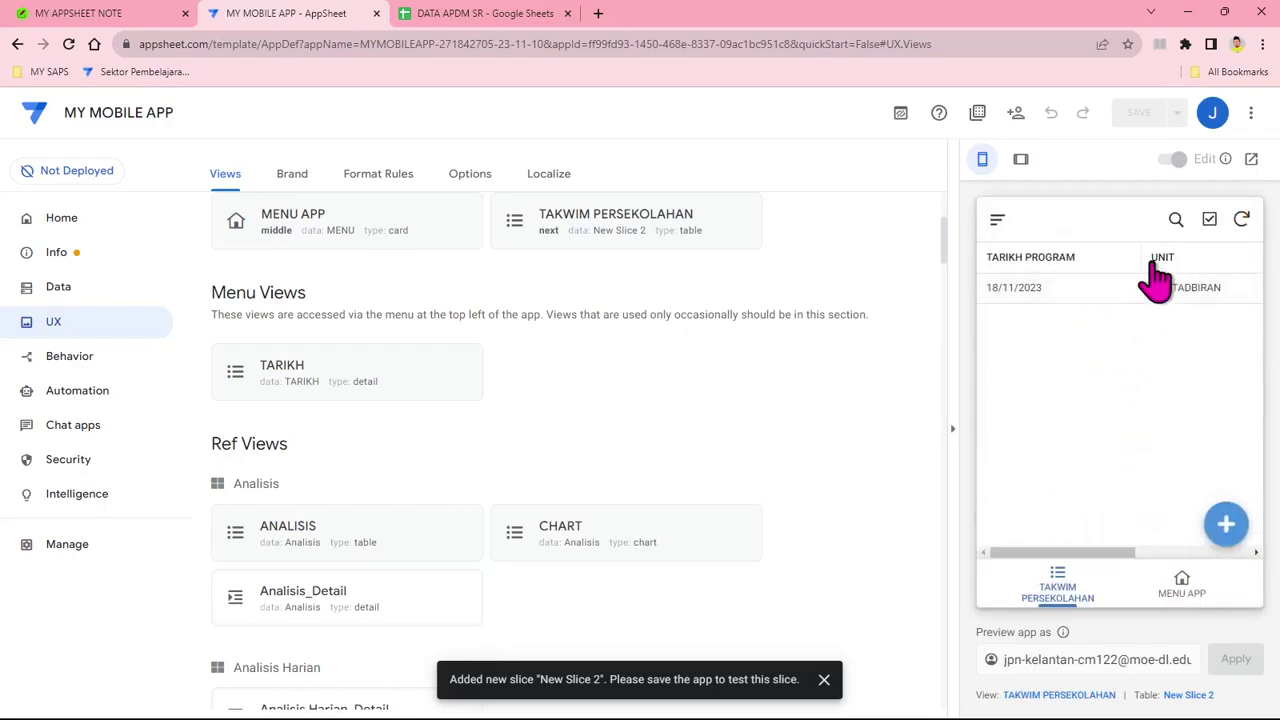
Step: Check the TAKWIM PERSEKOLAHAN list in the preview and view the details of the 18/11/2023 PENTADBIRAN record
{"action": "left_click", "coordinate": [1057, 580]}
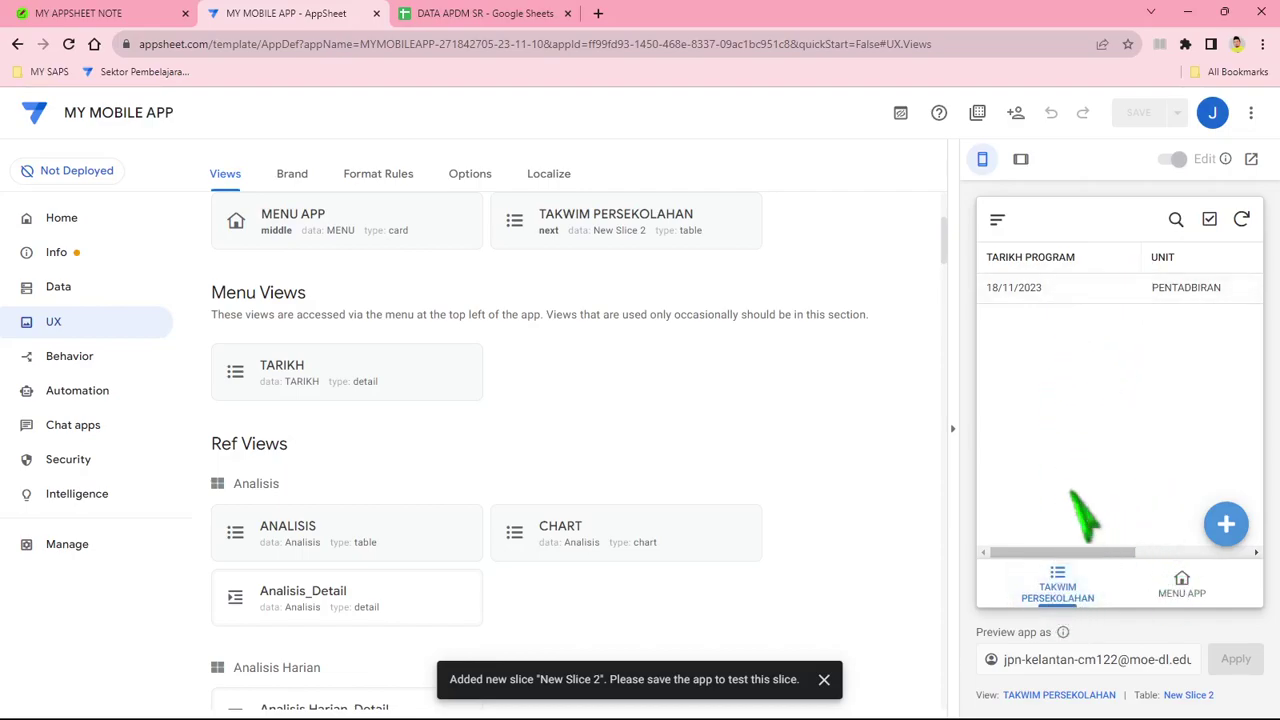
{"action": "left_click", "coordinate": [1067, 293]}
{"action": "scroll", "coordinate": [1095, 450], "scroll_direction": "down", "scroll_amount": 2}
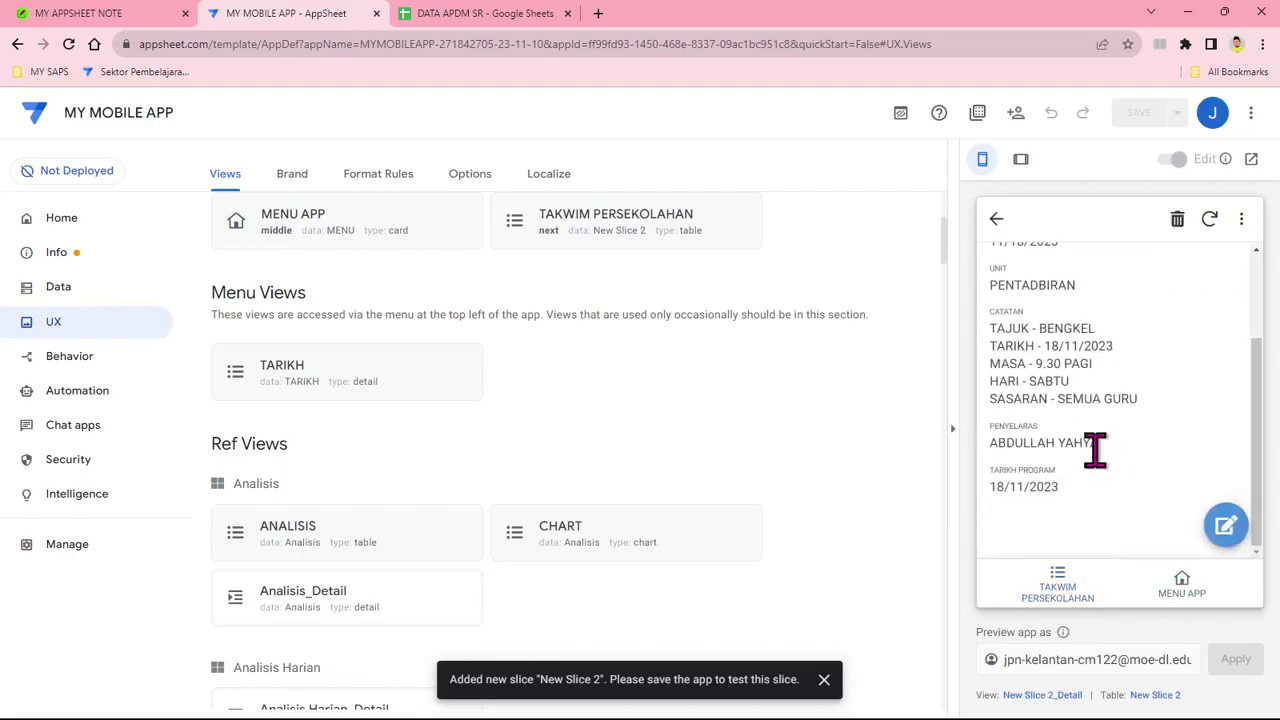
{"action": "left_click", "coordinate": [1060, 584]}
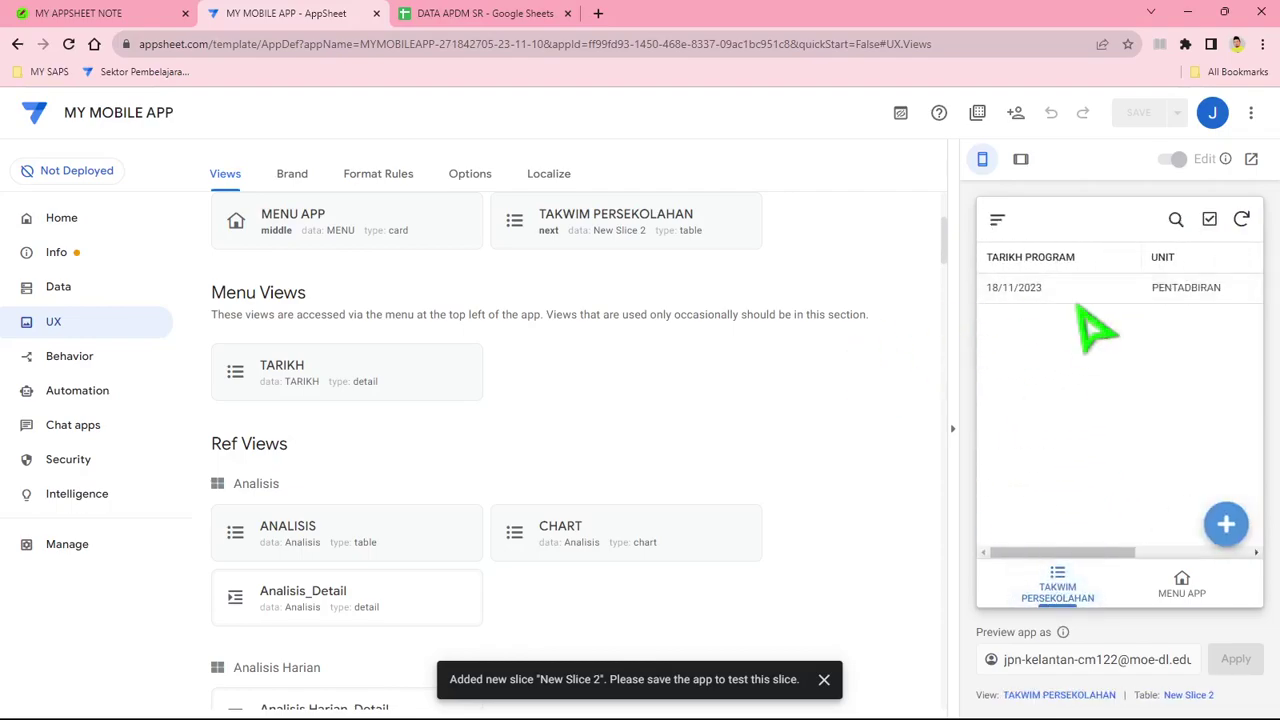
{"action": "scroll", "coordinate": [880, 430], "scroll_direction": "up", "scroll_amount": 3}
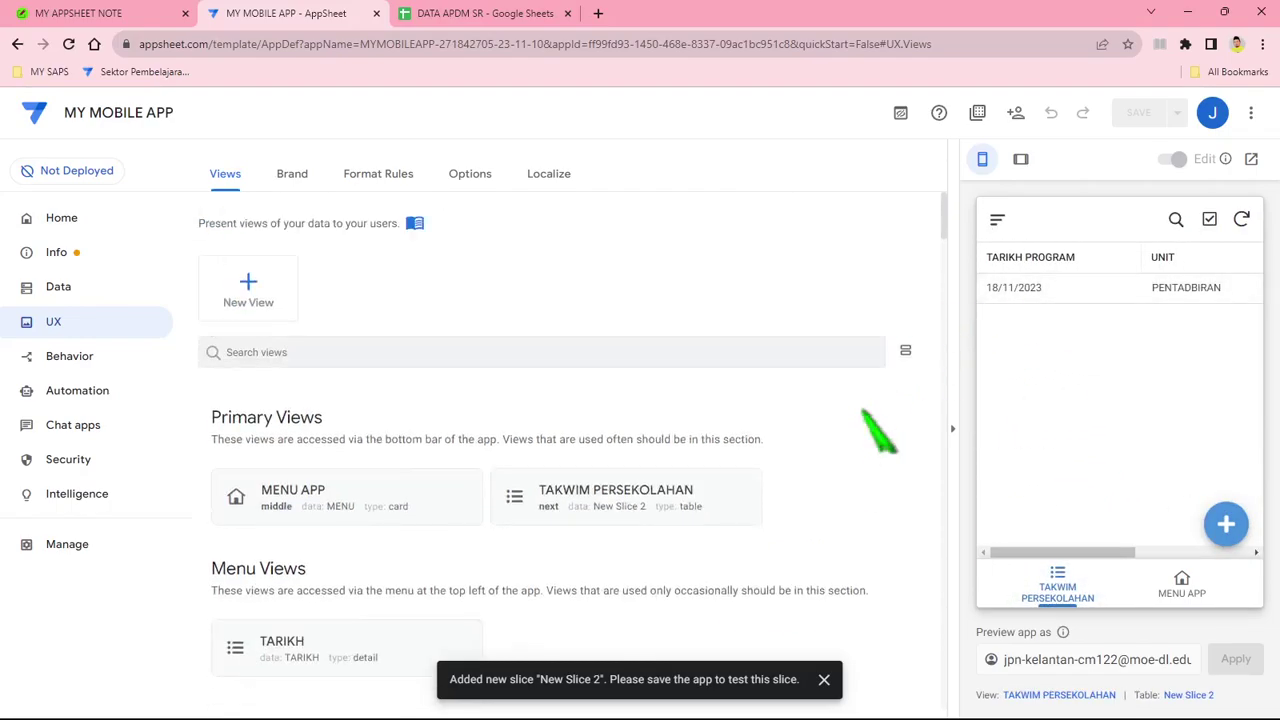
Step: Start a new TAKWIM PERSEKOLAHAN record in the preview with UNIT KO and TARIKH 12/11/2023
{"action": "left_click", "coordinate": [1226, 524]}
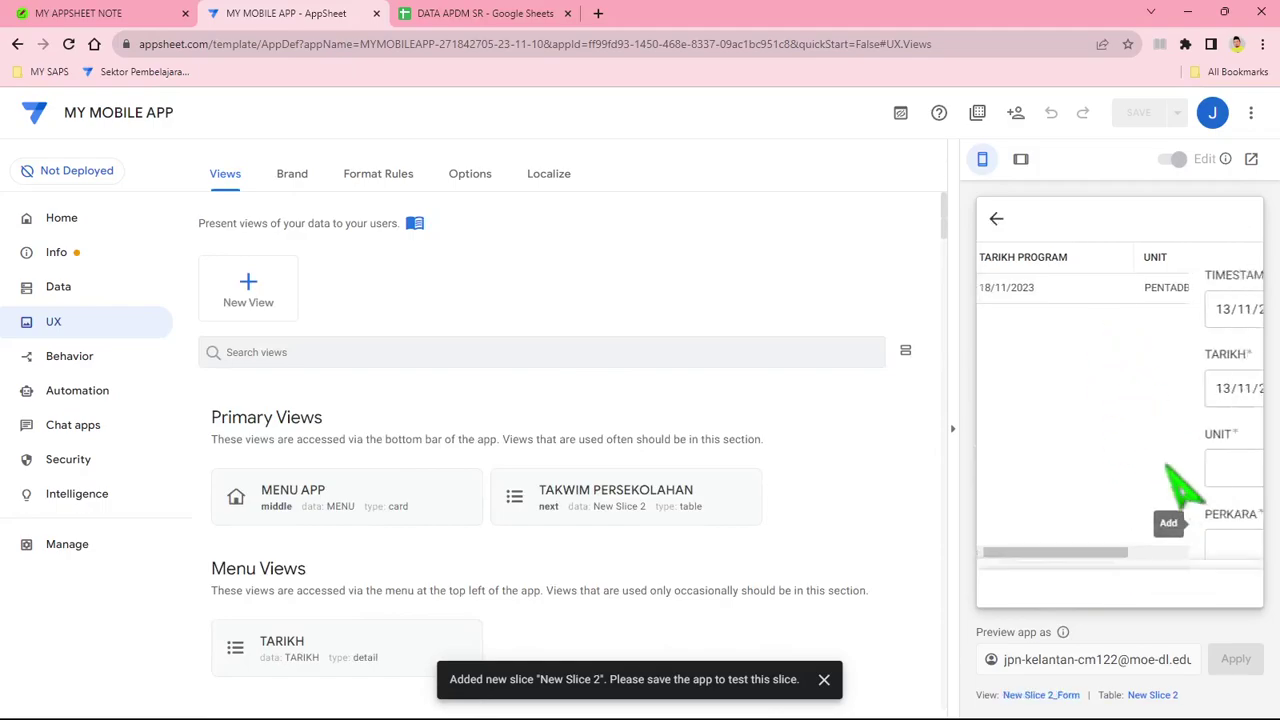
{"action": "left_click", "coordinate": [1160, 468]}
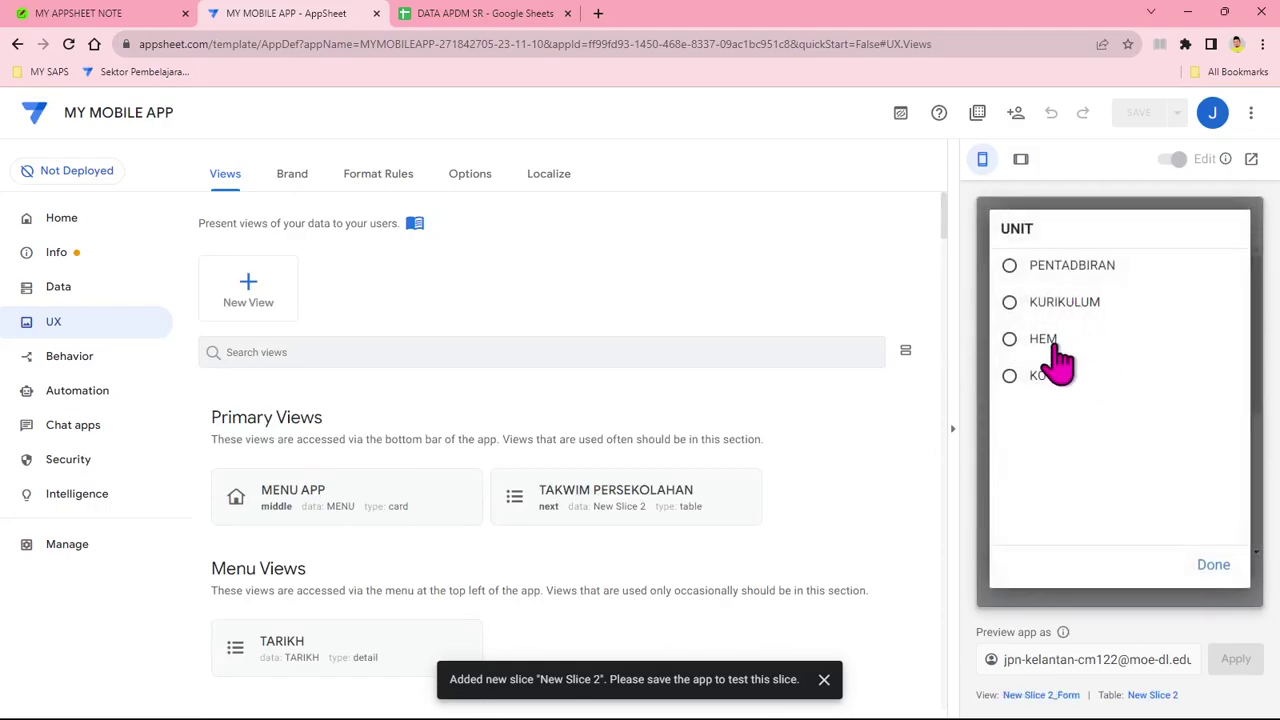
{"action": "left_click", "coordinate": [1045, 375]}
{"action": "left_click", "coordinate": [1217, 390]}
{"action": "left_click", "coordinate": [1012, 524]}
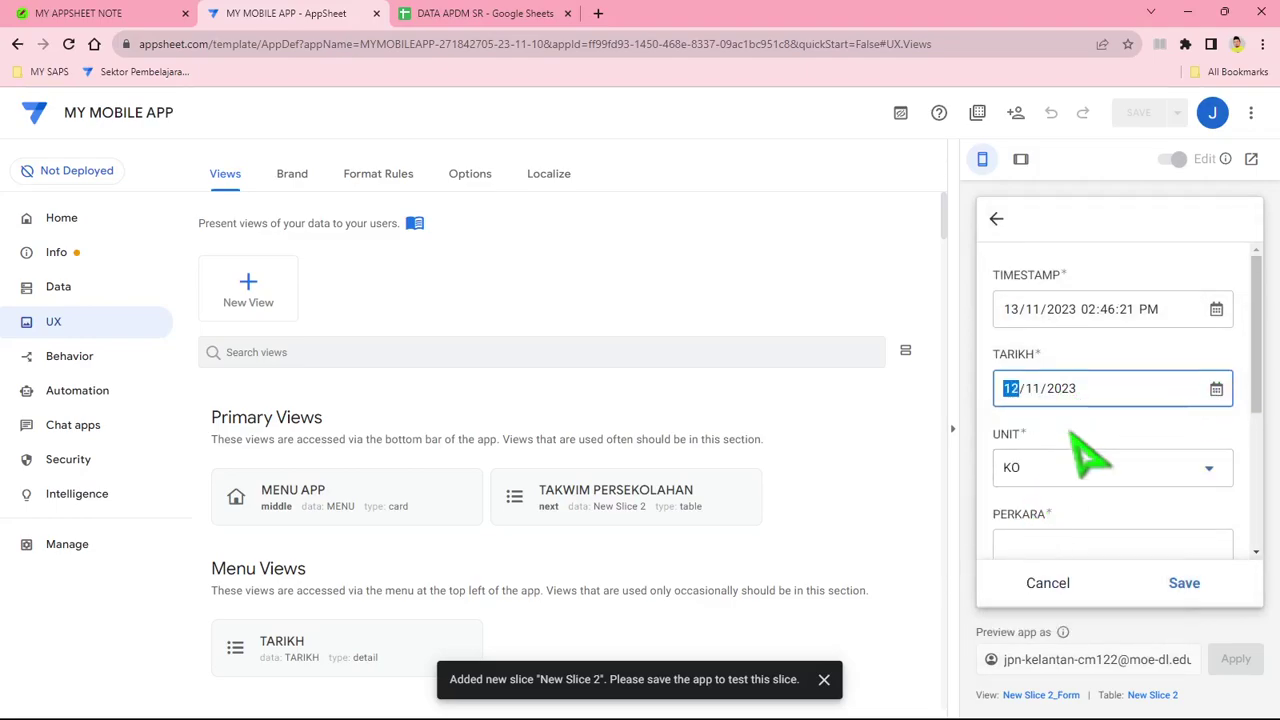
Step: Enter XXXXXXXX as the record's PERKARA and fill CATATAN with two lines of X placeholder text
{"action": "left_click", "coordinate": [1062, 545]}
{"action": "type", "text": "XXXX"}
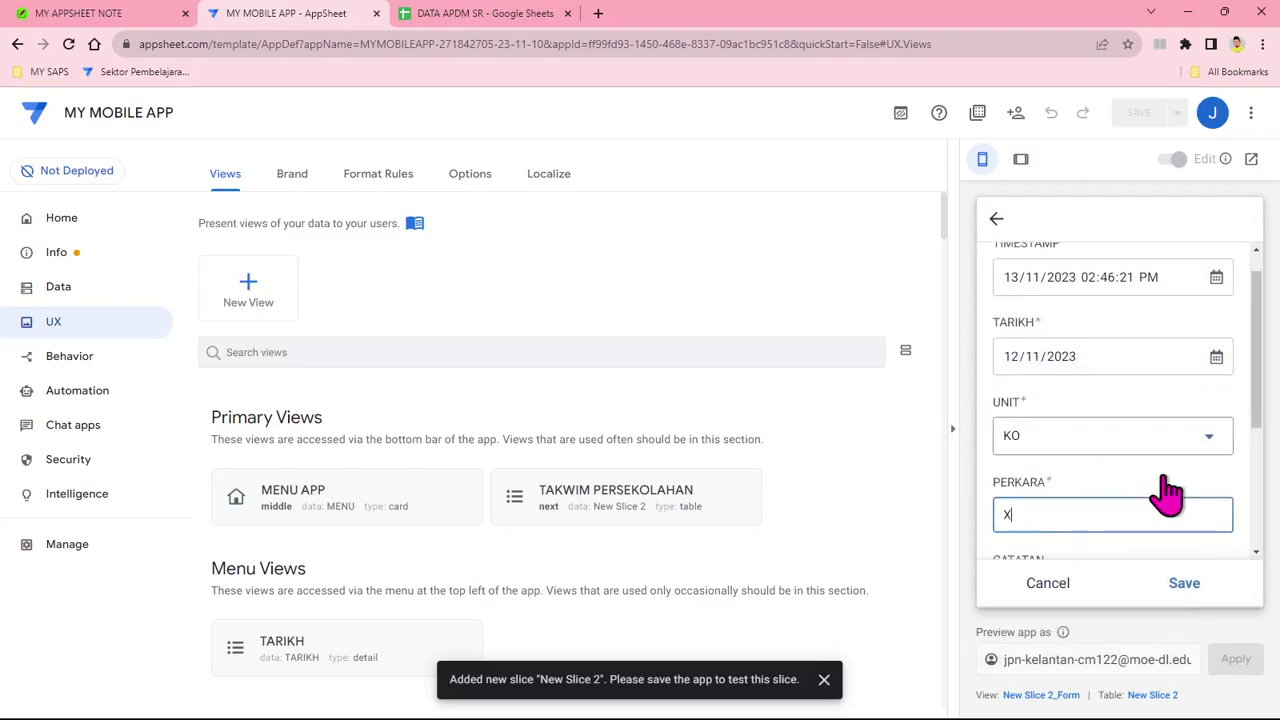
{"action": "scroll", "coordinate": [1165, 460], "scroll_direction": "down", "scroll_amount": 3}
{"action": "left_click", "coordinate": [1205, 358]}
{"action": "type", "text": "xXXXXXXXXXXXXXXXXXXXXXXXXXXXXXXXX"}
Step: Pick a coordinator's name for PENYELARAS and save the 12/11/2023 record
{"action": "left_click", "coordinate": [1006, 457]}
{"action": "left_click", "coordinate": [1006, 406]}
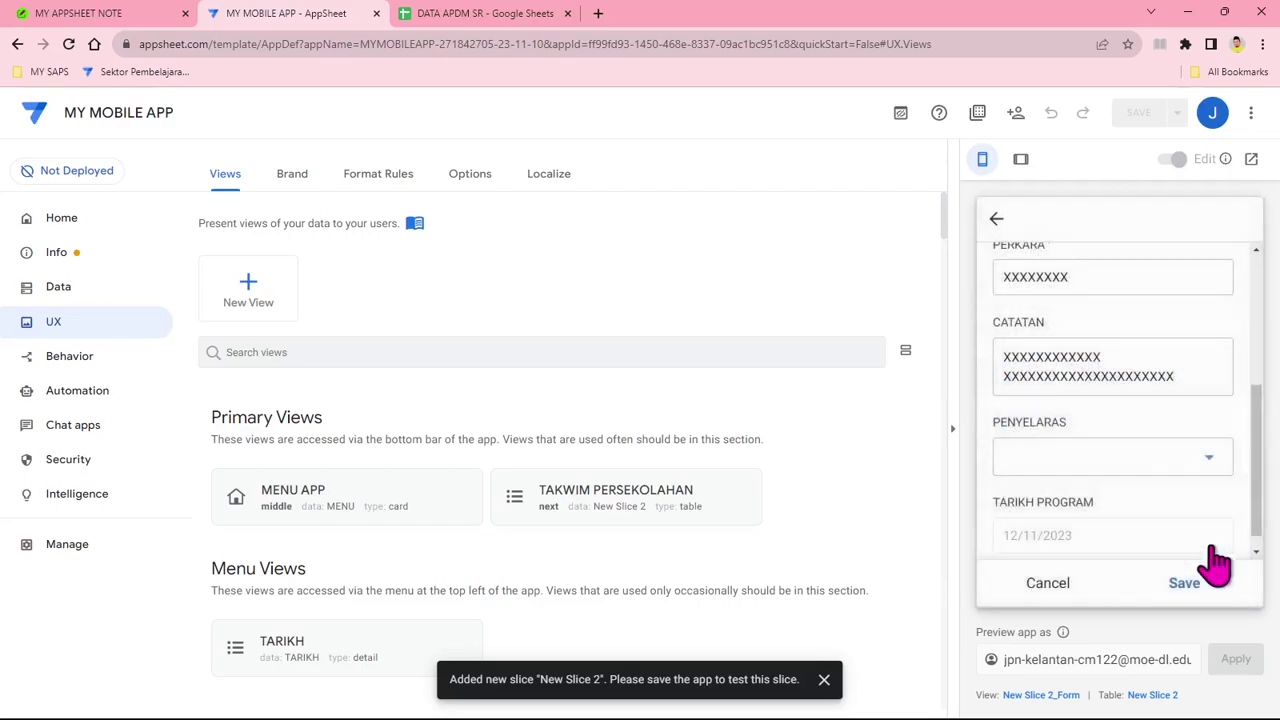
{"action": "left_click", "coordinate": [1185, 584]}
{"action": "left_click", "coordinate": [490, 13]}
{"action": "key", "text": "ctrl+shift+Tab"}
{"action": "key", "text": "ctrl+shift+Tab"}
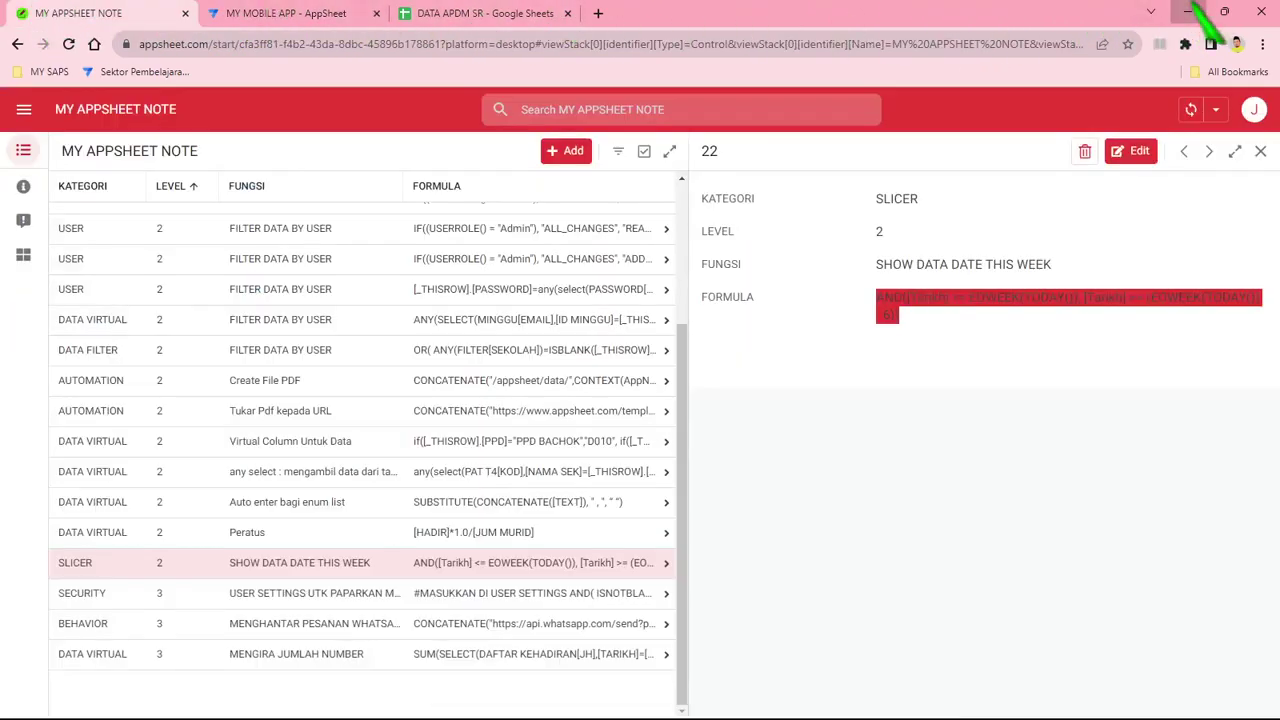
{"action": "left_click", "coordinate": [1187, 11]}
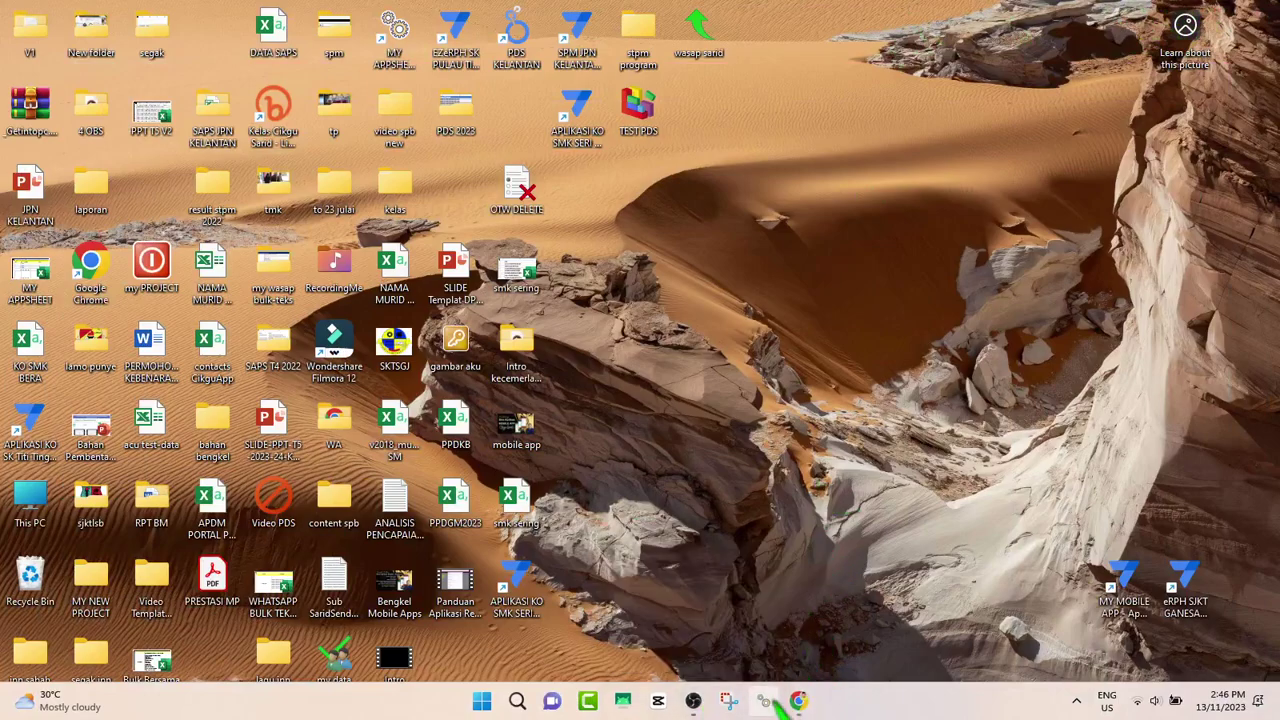
{"action": "left_click", "coordinate": [800, 701]}
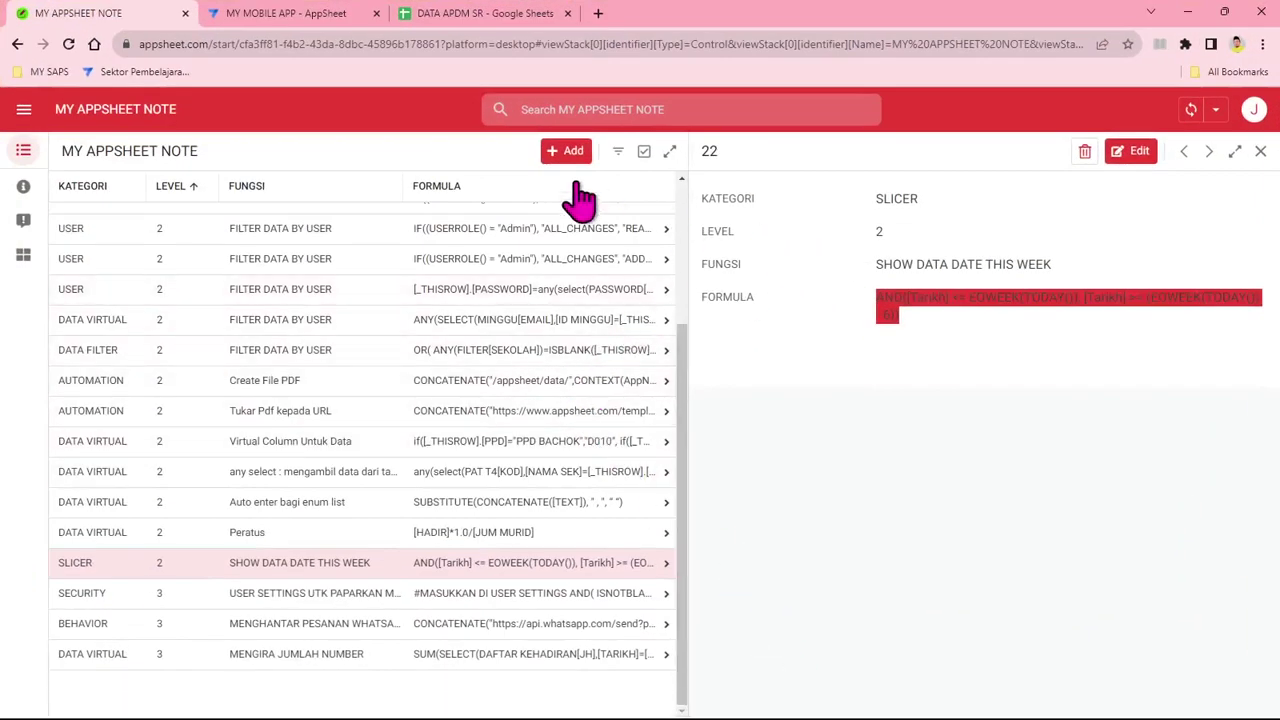
Step: Back in MY MOBILE APP, review the records listed in TAKWIM PERSEKOLAHAN and look at the MENU APP view
{"action": "left_click", "coordinate": [290, 14]}
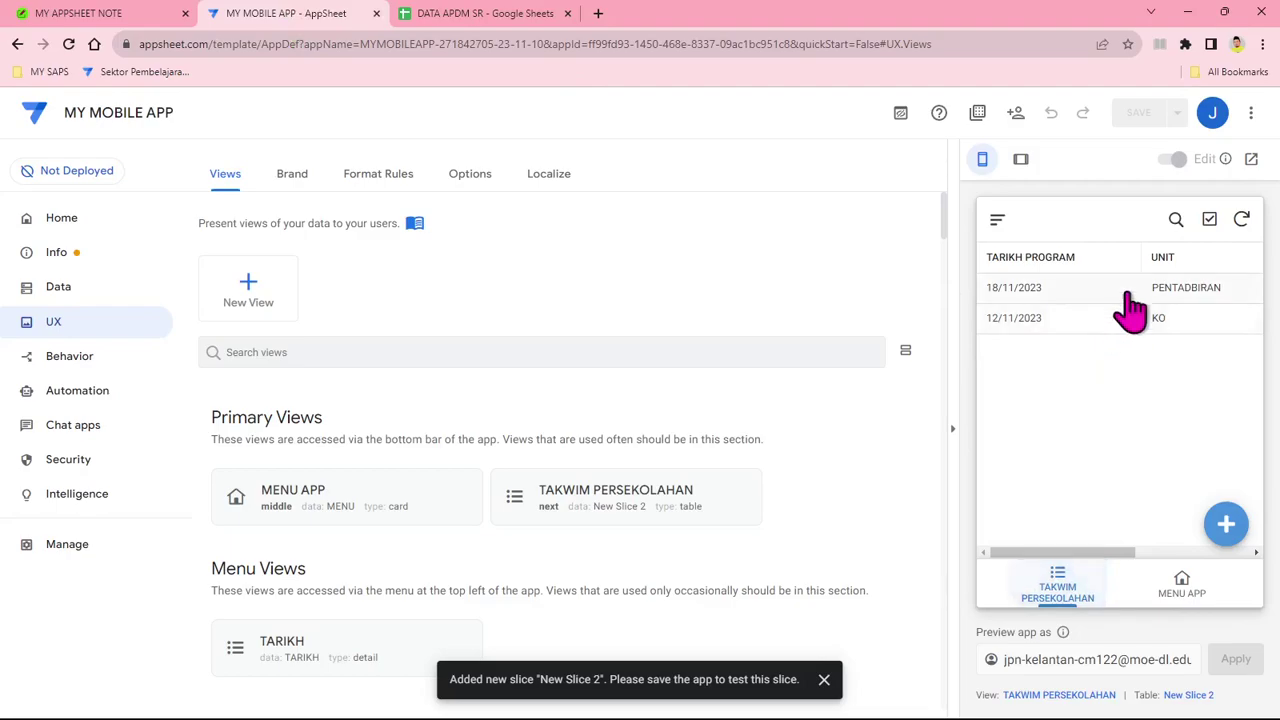
{"action": "left_click_drag", "start_coordinate": [1080, 554], "coordinate": [1006, 537]}
{"action": "left_click", "coordinate": [1183, 590]}
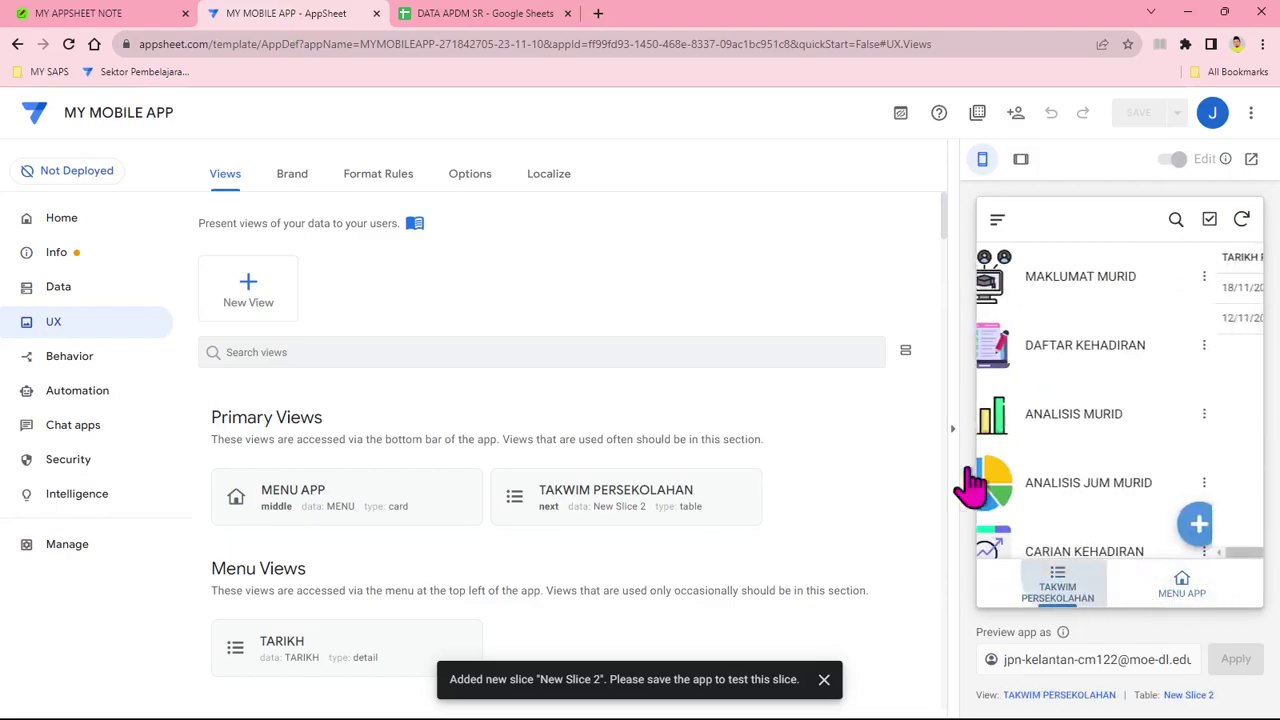
Step: In the DATA APDM SR spreadsheet, fill row 3 of the TAKWIM sheet with yellow, and return to MY MOBILE APP
{"action": "left_click", "coordinate": [430, 16]}
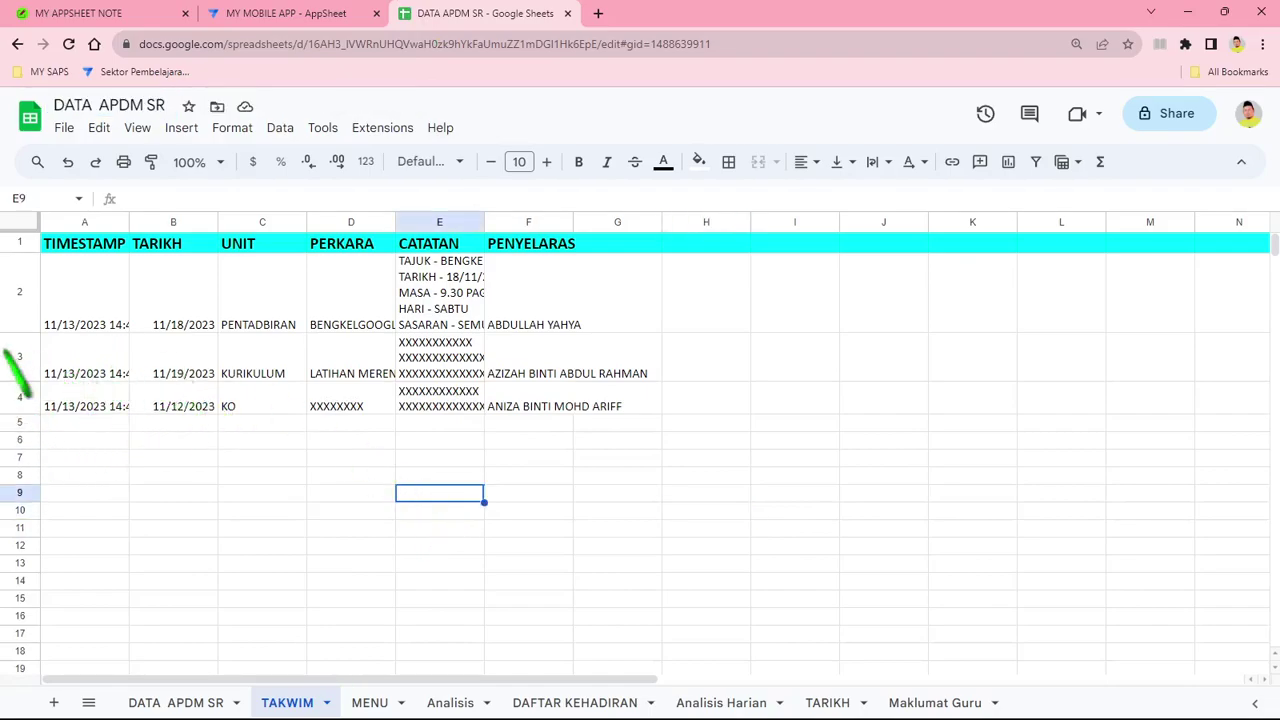
{"action": "left_click", "coordinate": [12, 356]}
{"action": "left_click", "coordinate": [699, 161]}
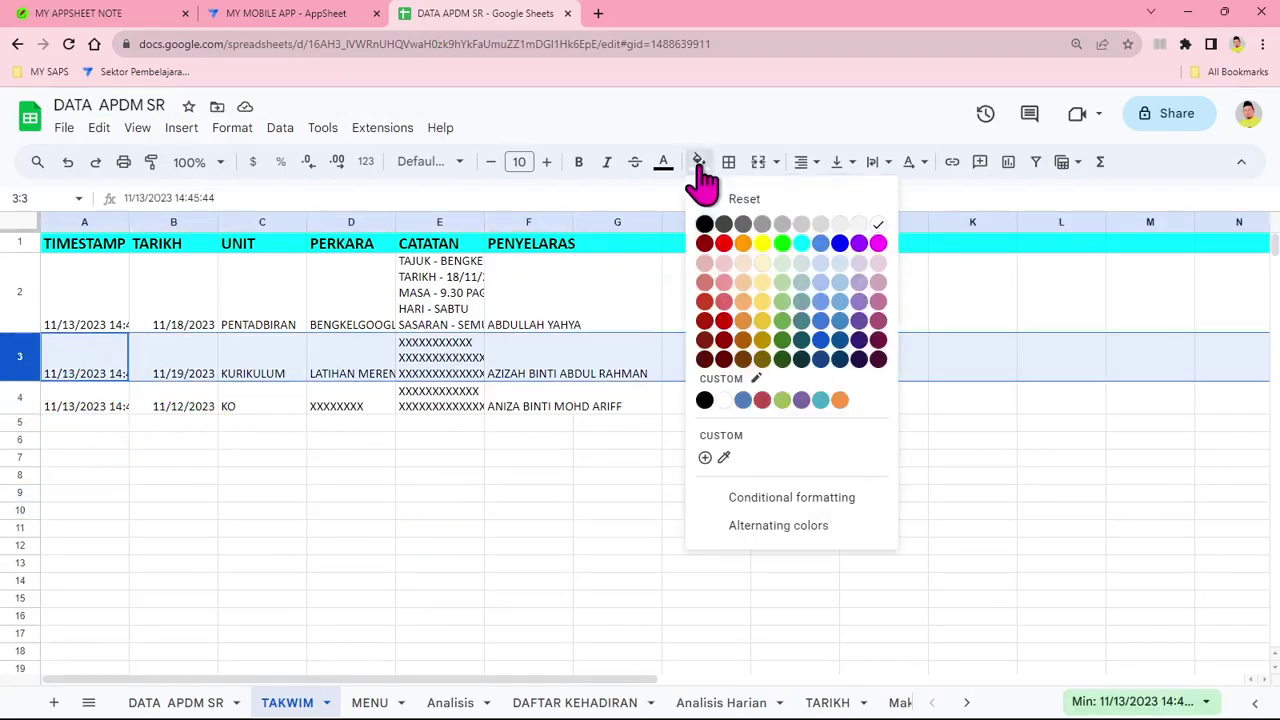
{"action": "left_click", "coordinate": [763, 244]}
{"action": "left_click", "coordinate": [843, 510]}
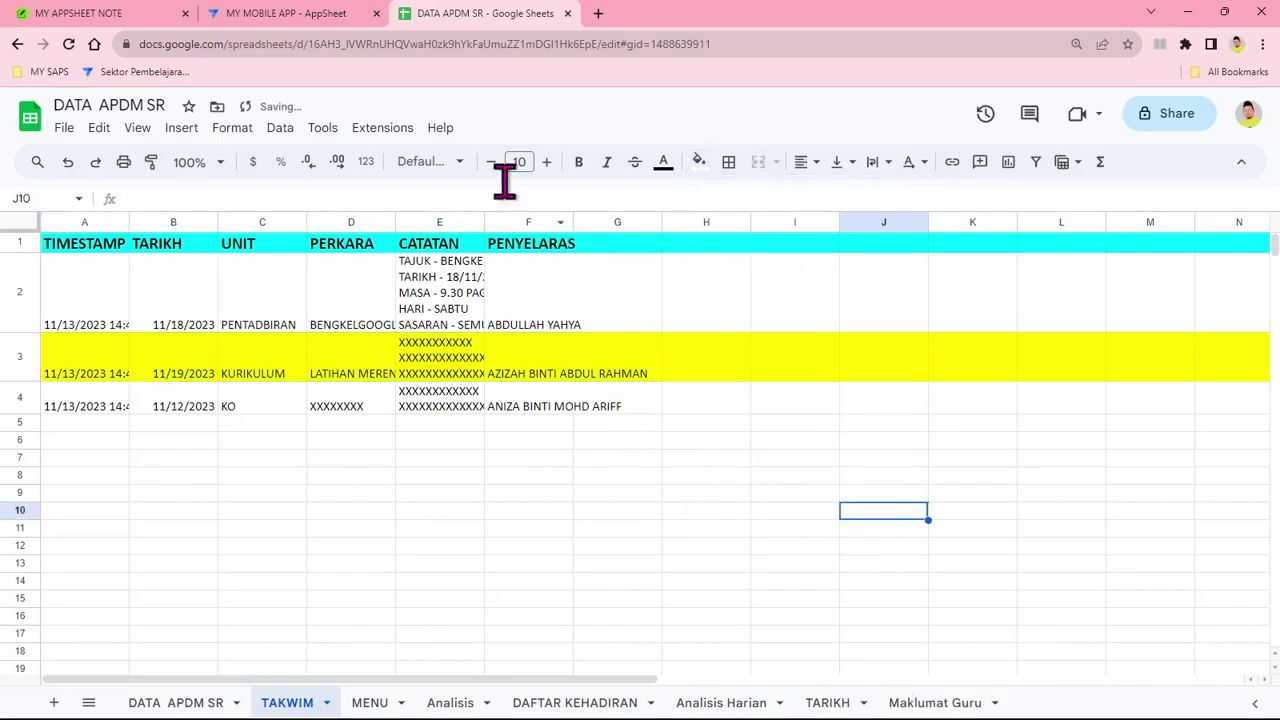
{"action": "left_click", "coordinate": [290, 15]}
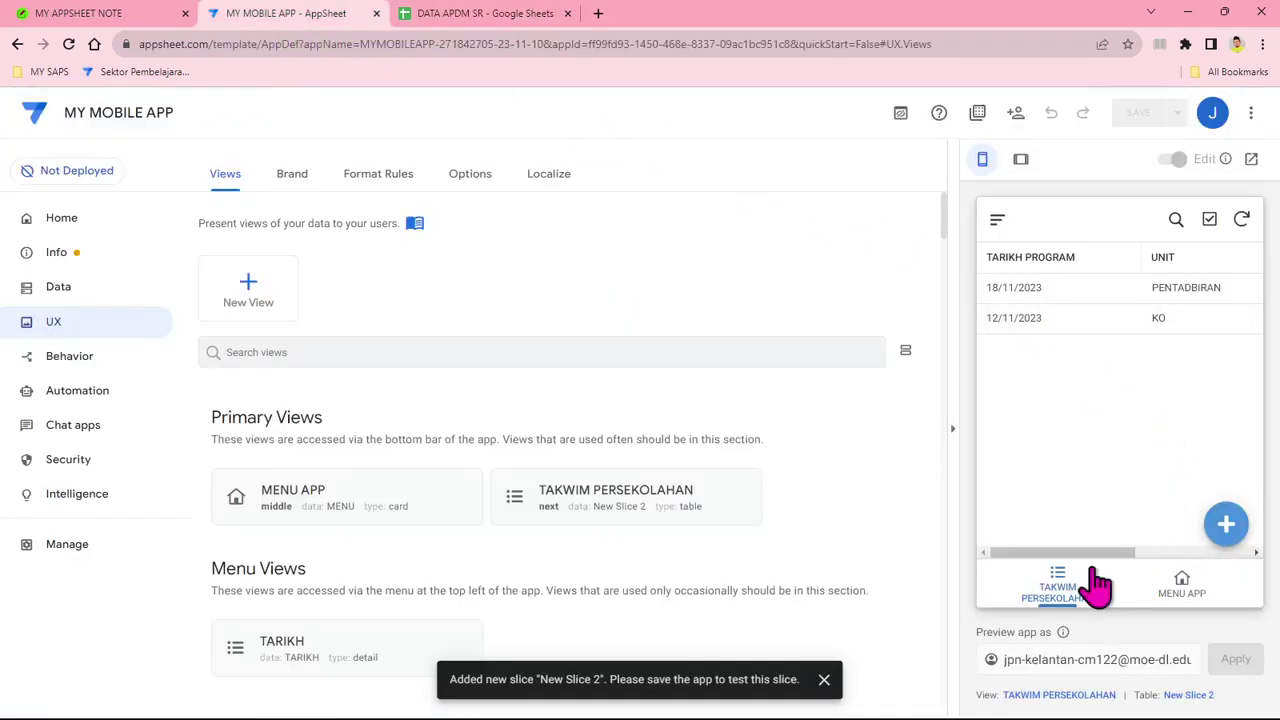